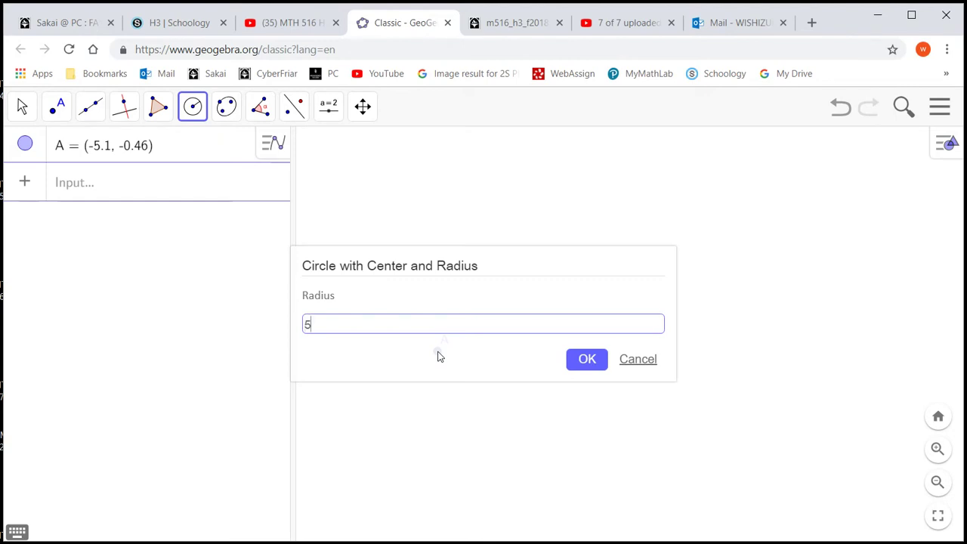
Confirm radius 5 for circle c centred on point A = (-5.1, -0.46)
key(Return)
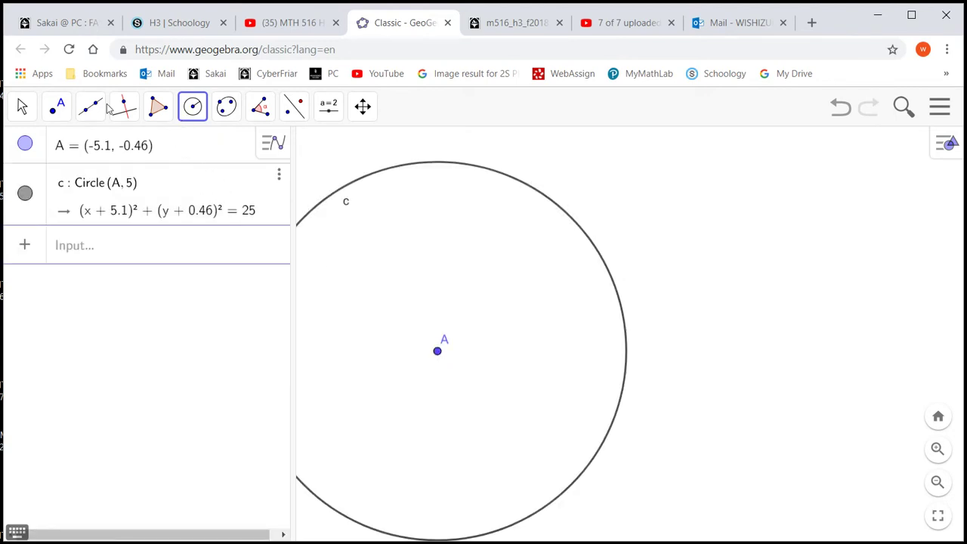
click(72, 111)
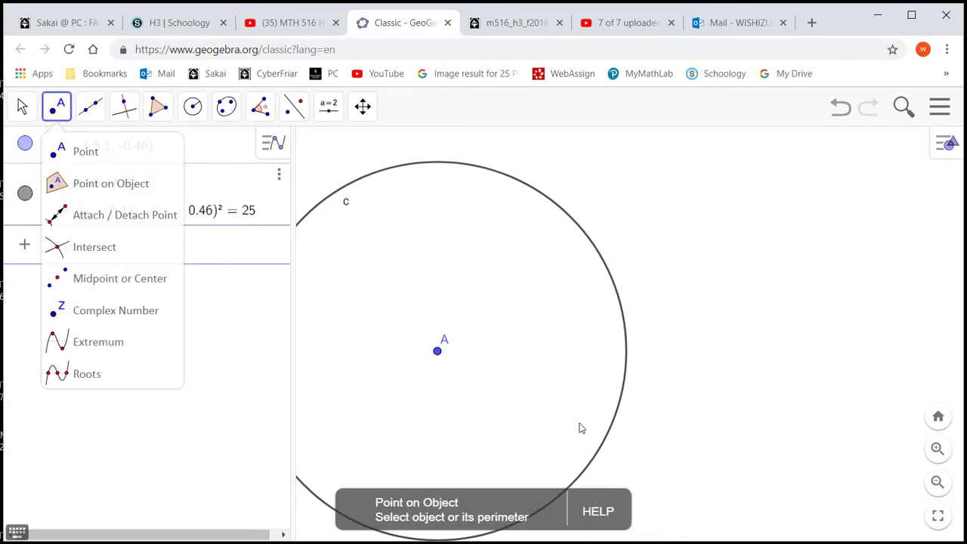
Place point B on circle c and draw segment f from A to B
click(606, 436)
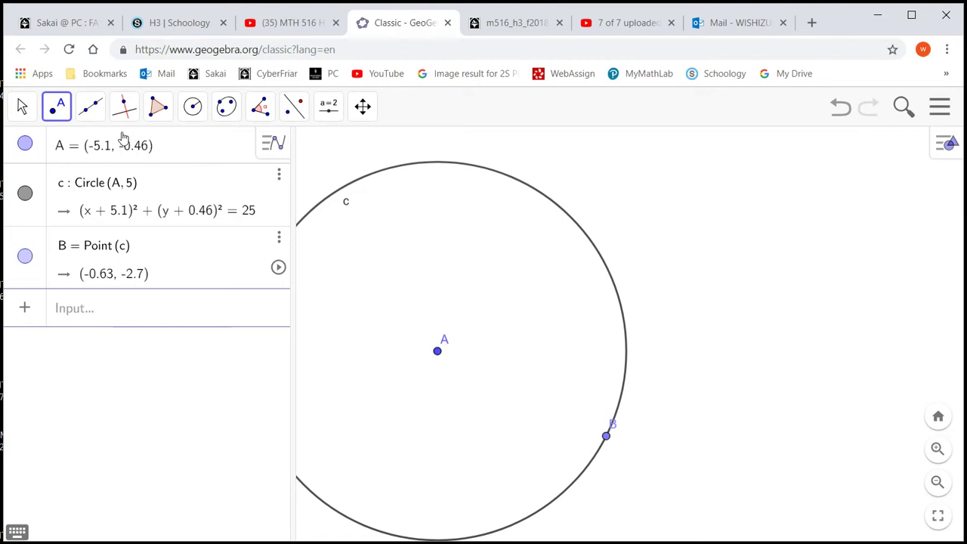
click(89, 111)
click(121, 183)
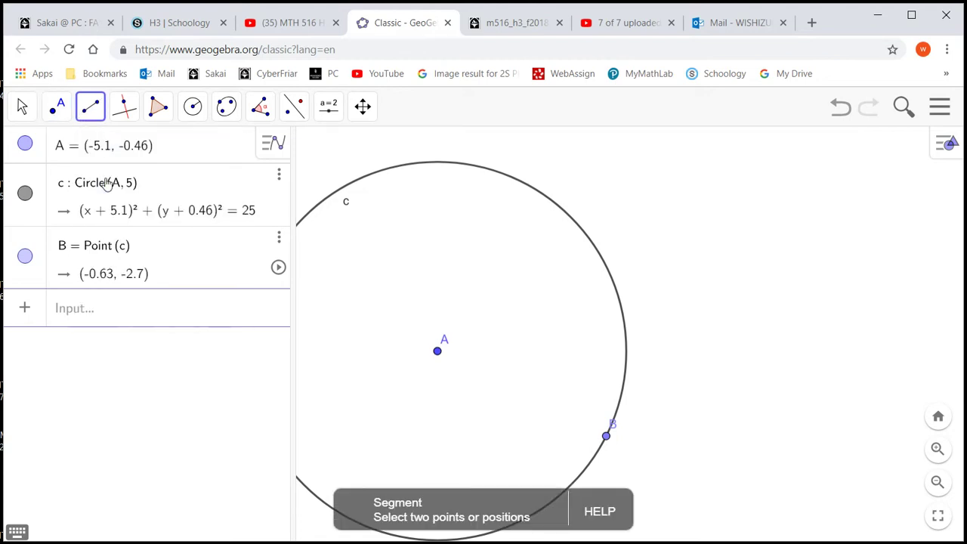
click(438, 353)
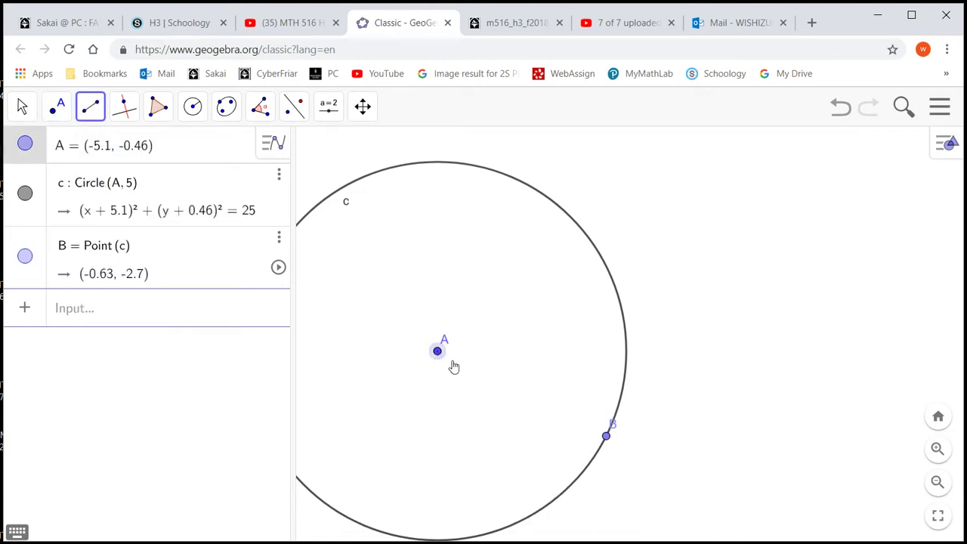
click(606, 436)
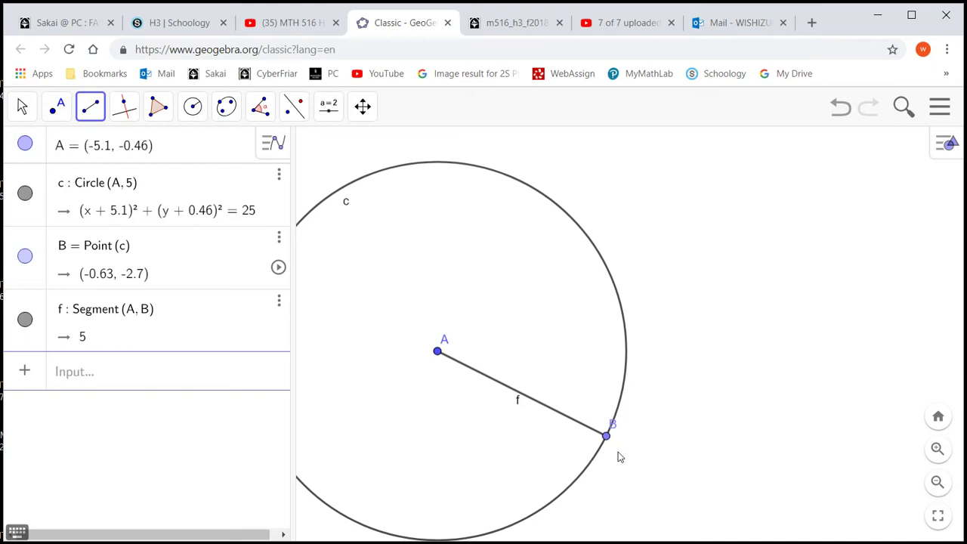
Hide circle c and its label
right_click(104, 191)
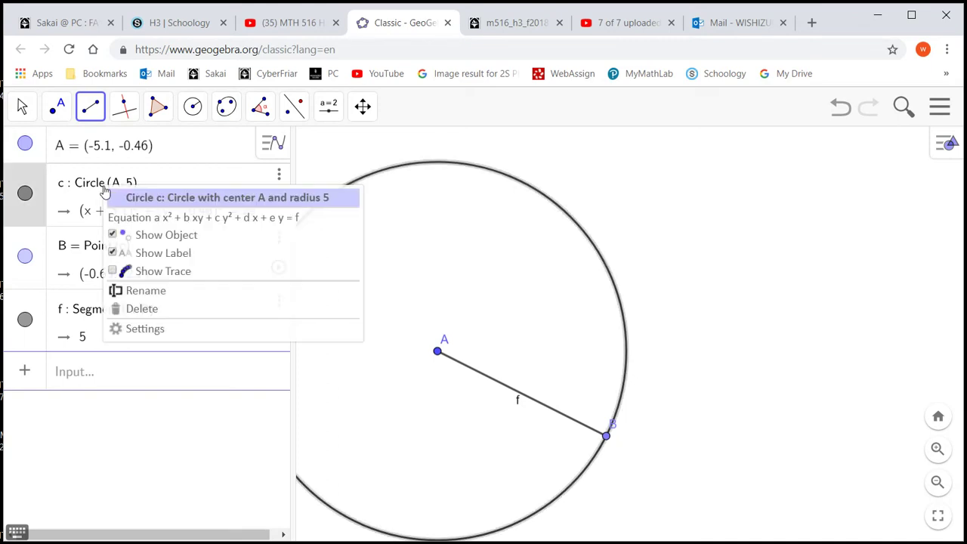
click(137, 256)
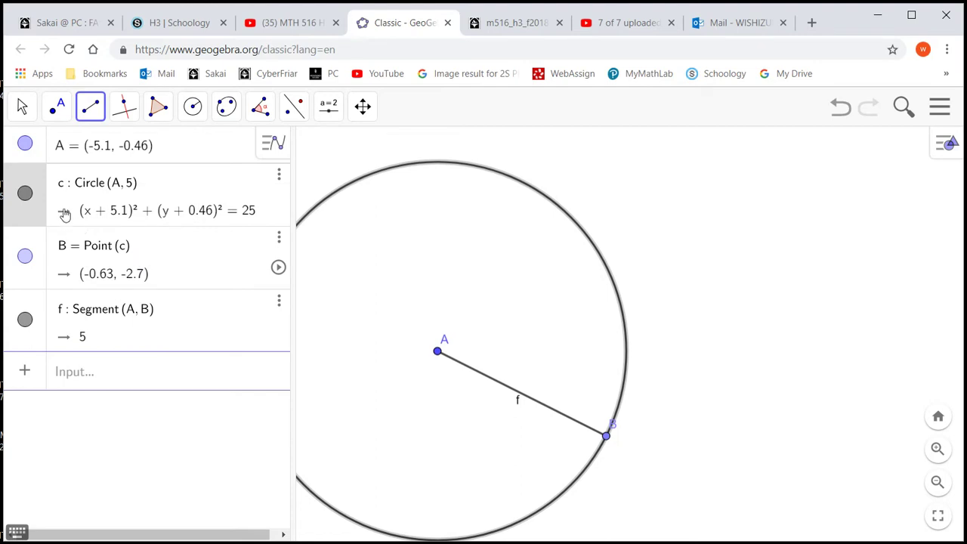
right_click(96, 194)
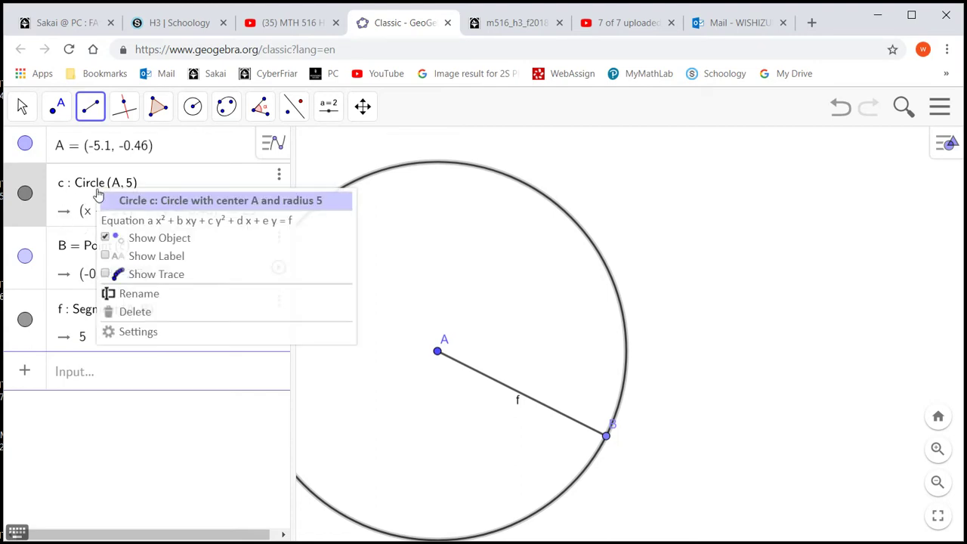
click(109, 241)
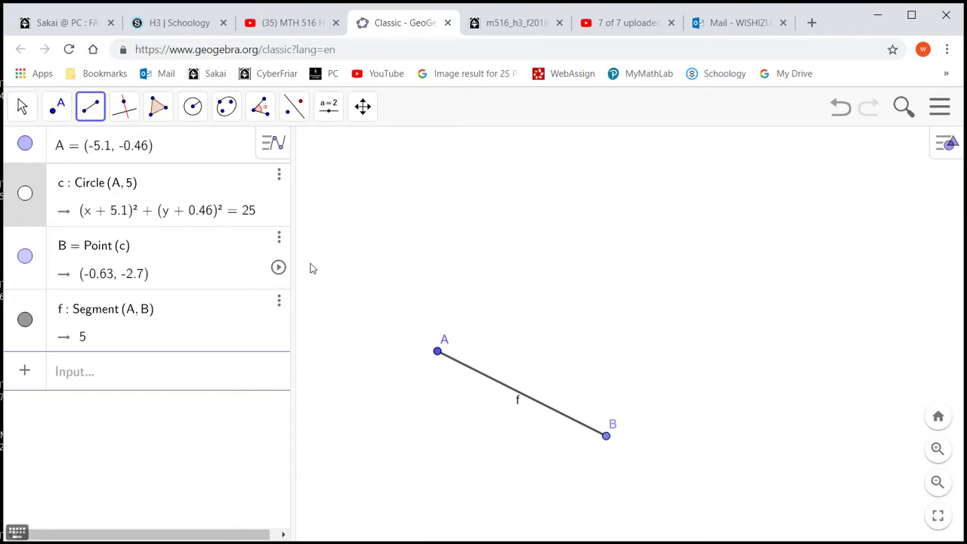
Draw circle d of radius 6 around B and circle e of radius 7 around A
click(192, 106)
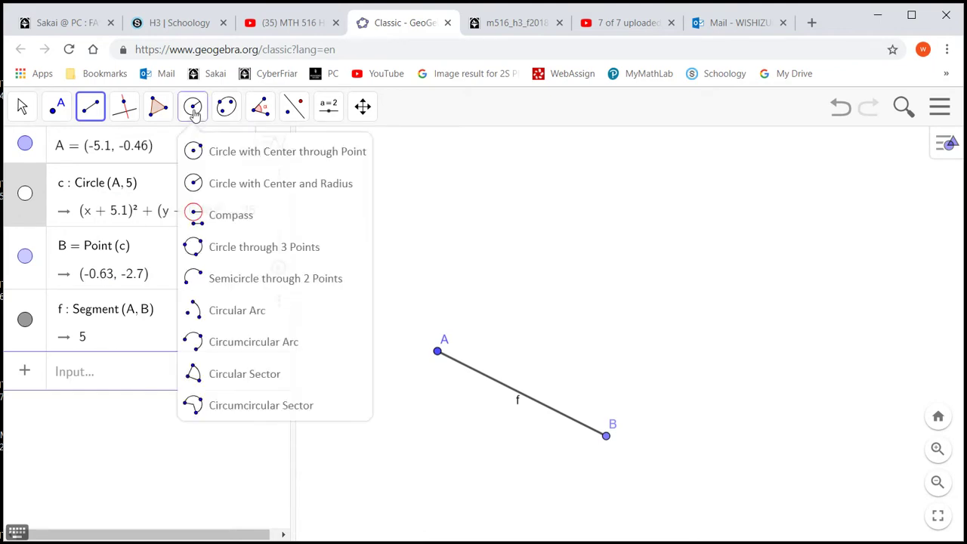
click(606, 436)
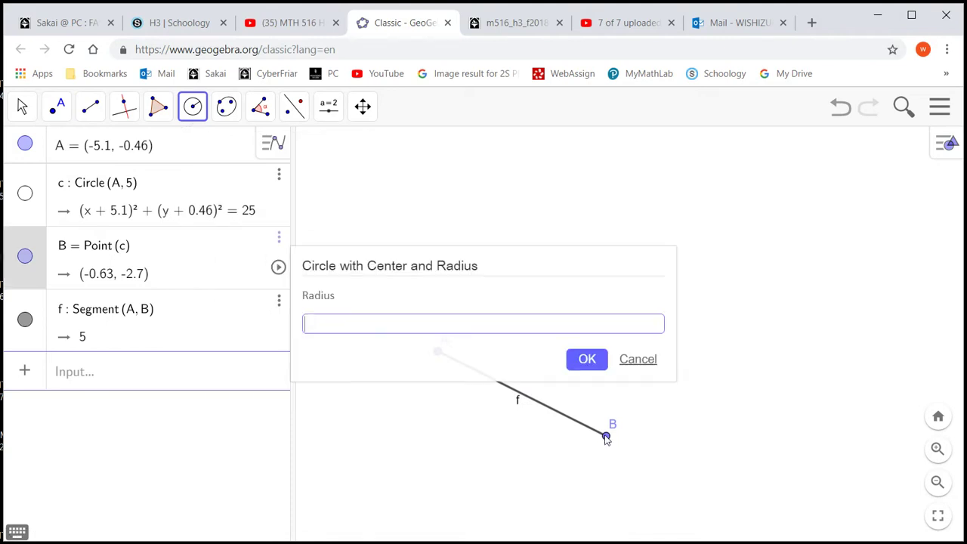
text(6)
key(Return)
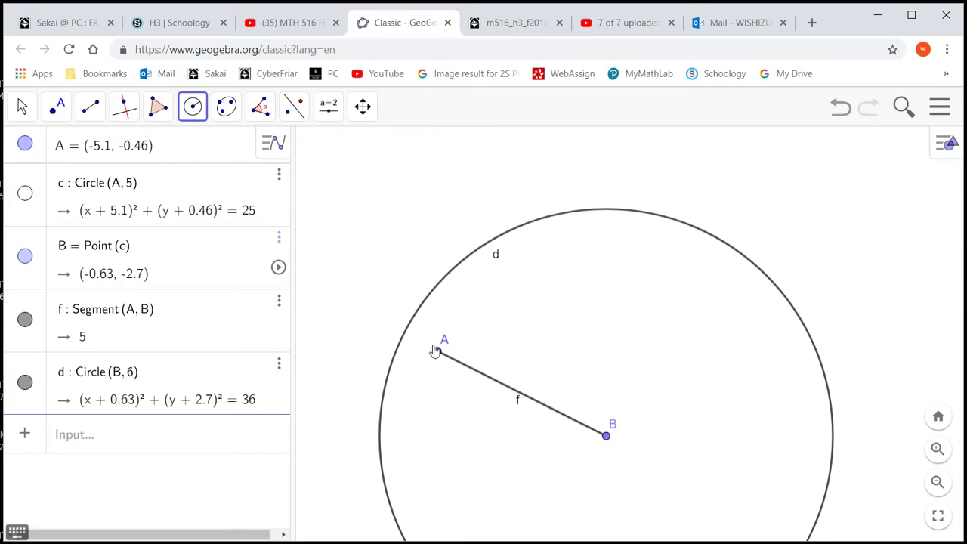
click(437, 352)
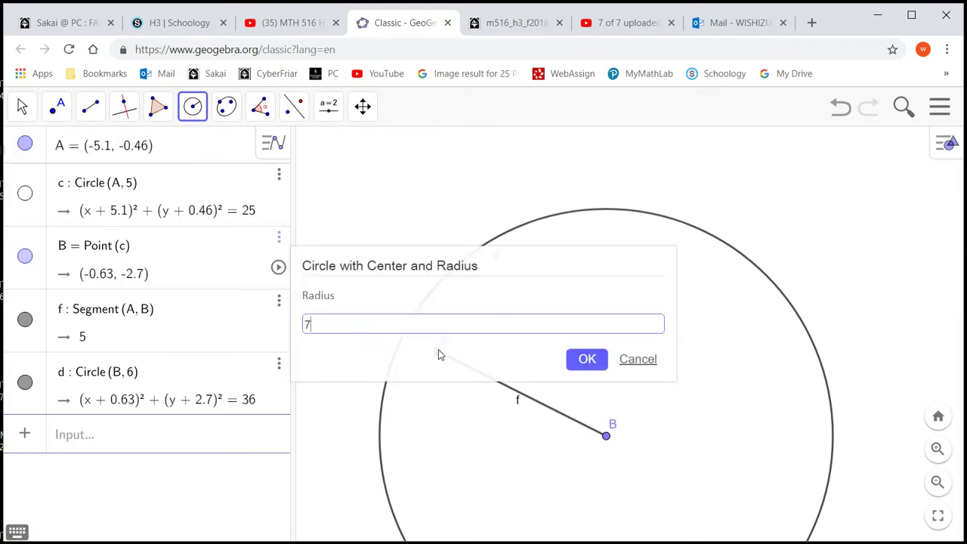
text(7)
key(Return)
Mark the upper intersection of circles d and e as point C
click(60, 113)
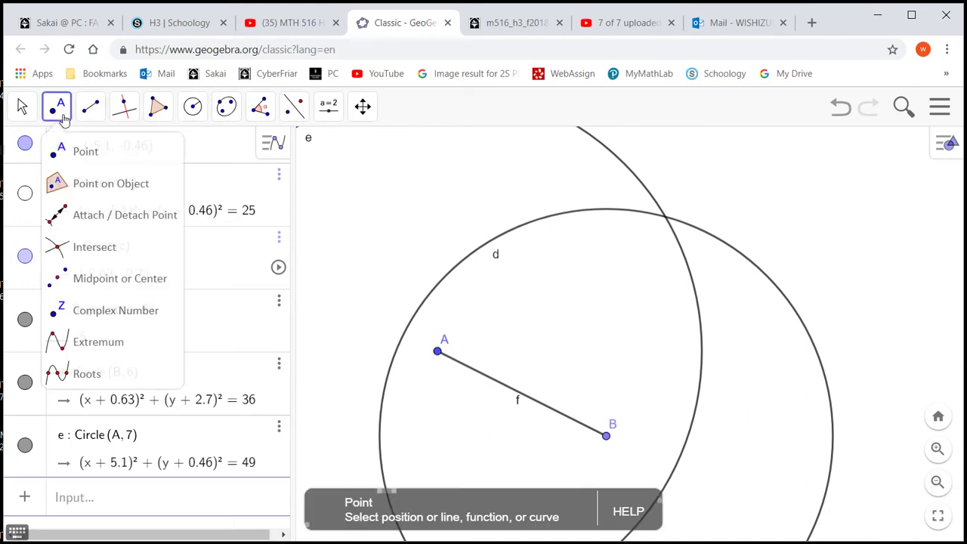
click(87, 254)
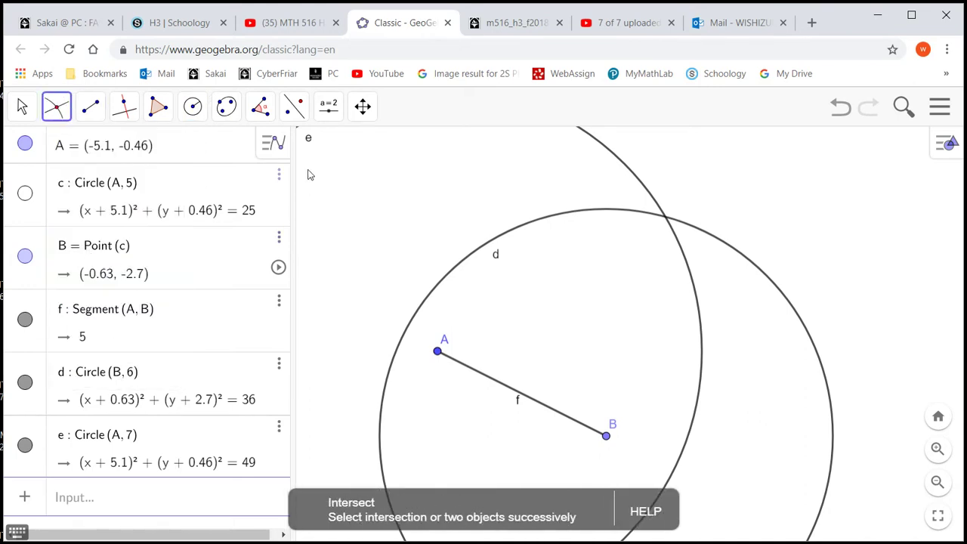
click(664, 219)
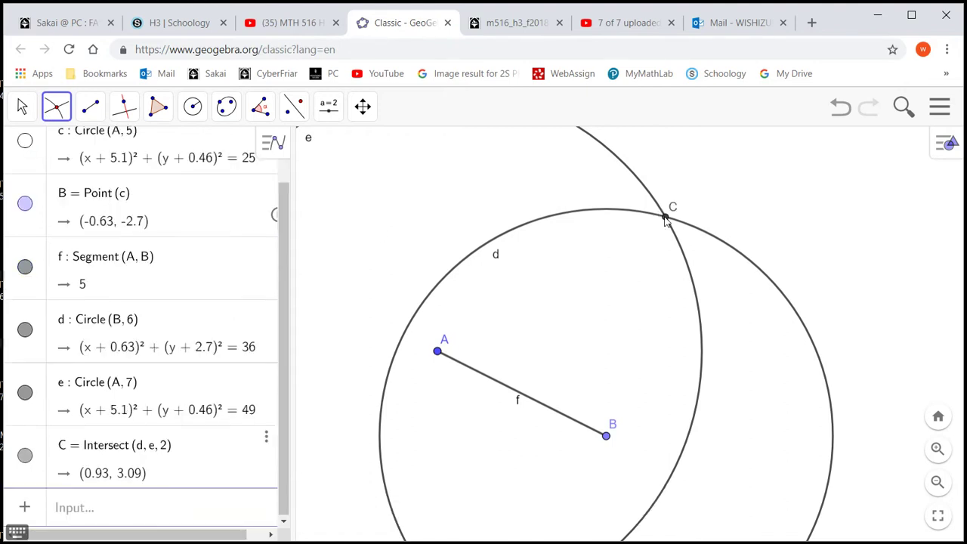
Draw segments BC (6) and CA (7) to close triangle ABC
click(90, 106)
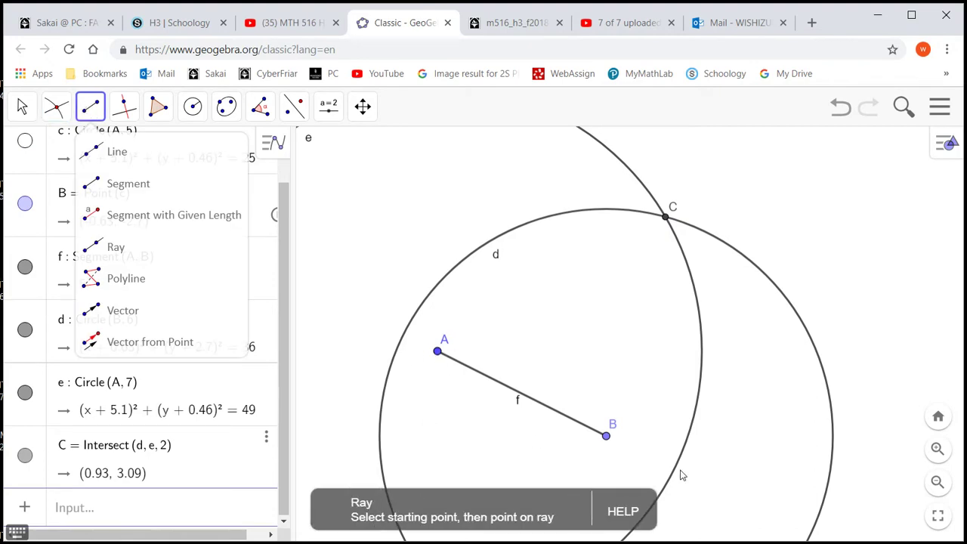
click(607, 438)
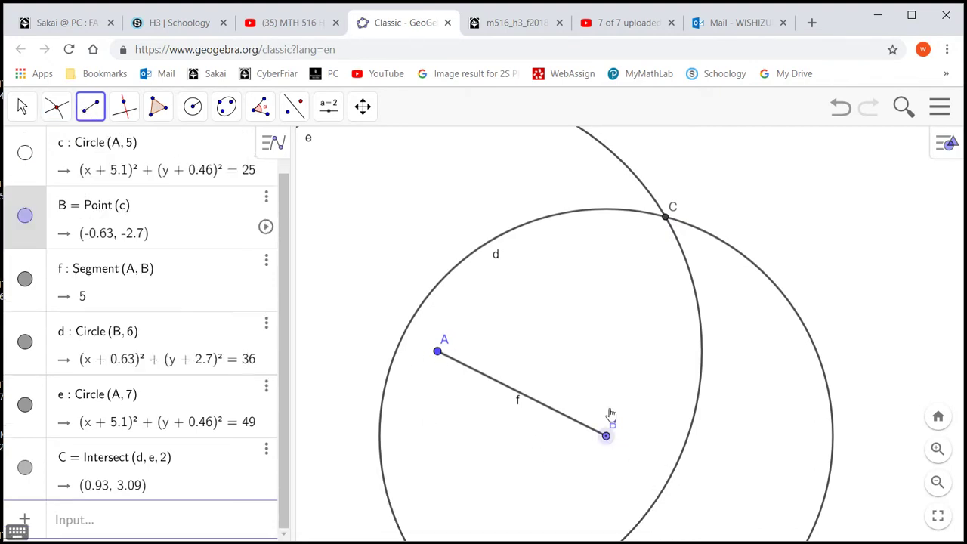
click(665, 218)
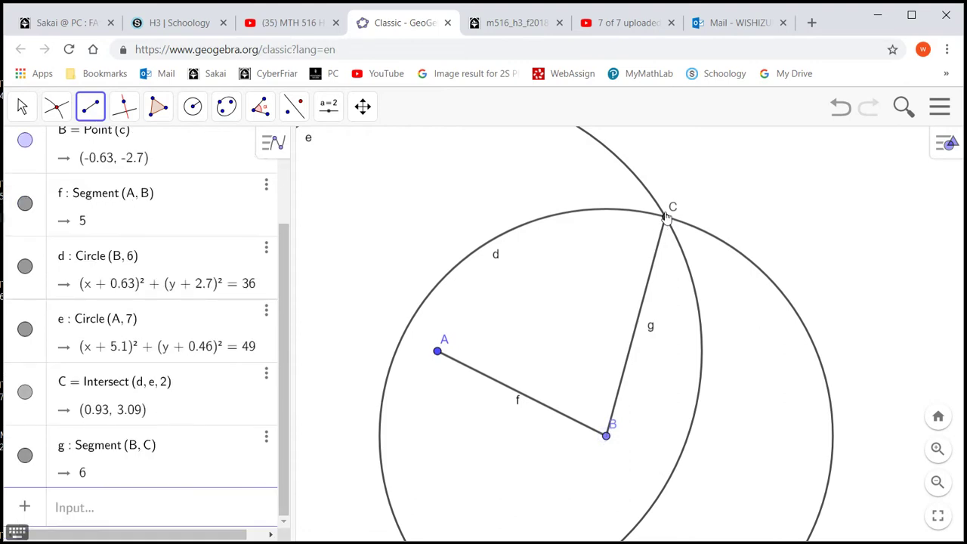
click(438, 353)
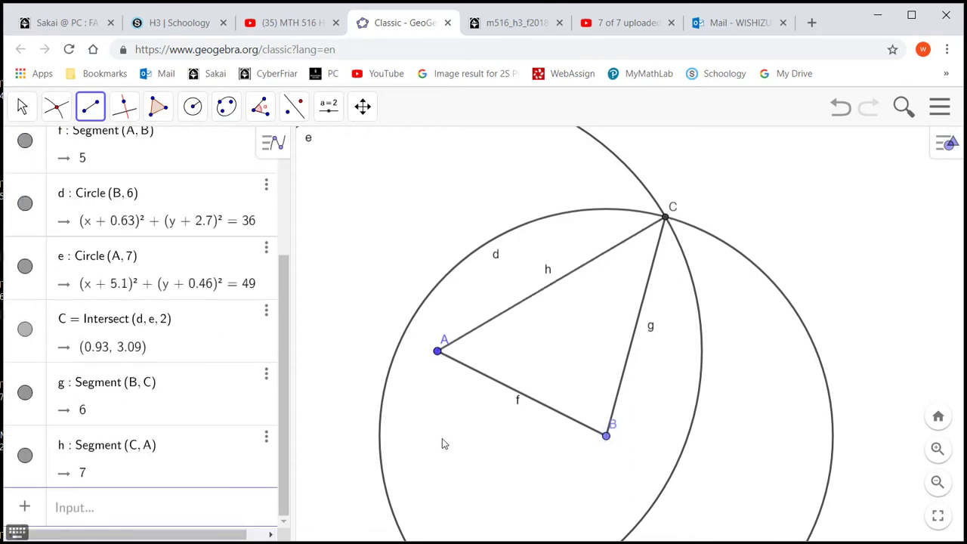
Hide construction circles d and e
right_click(138, 217)
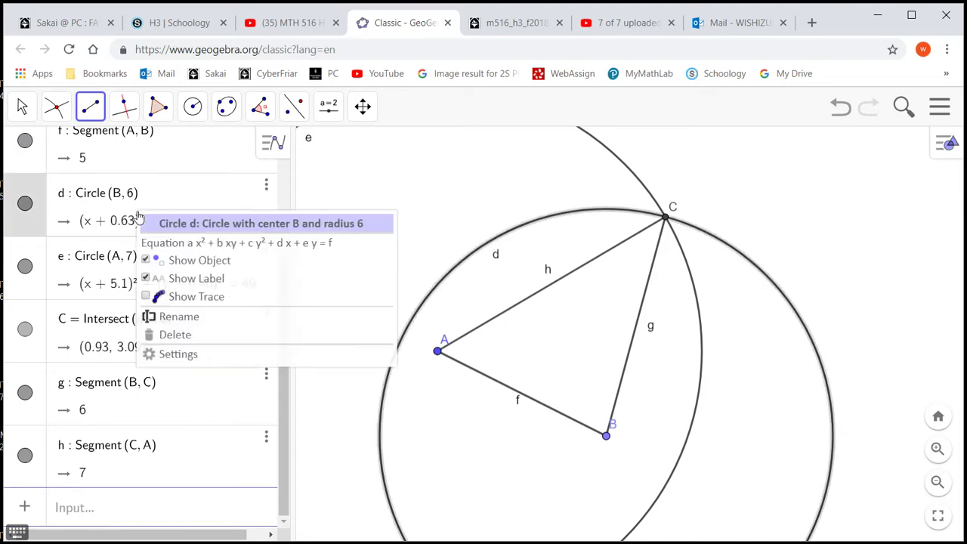
click(148, 261)
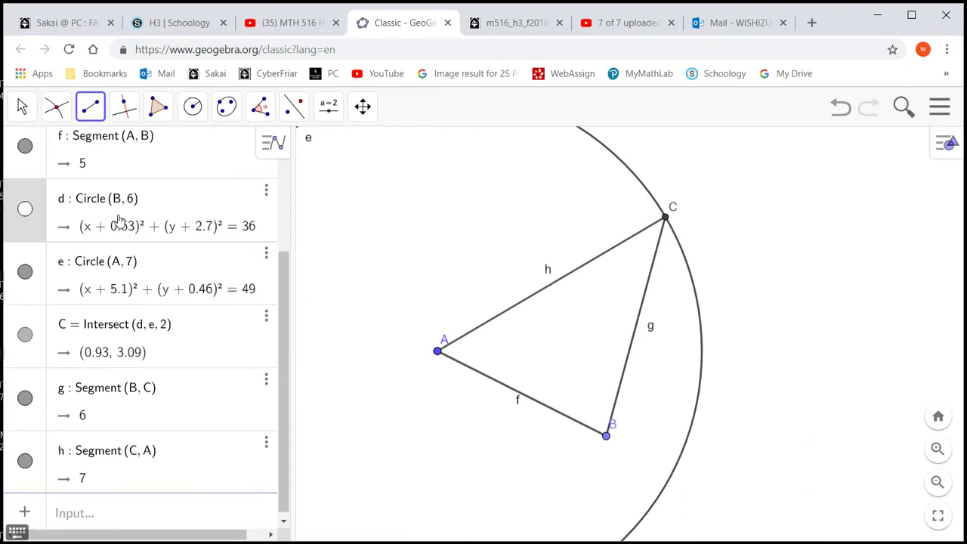
scroll(119, 220, up, 1)
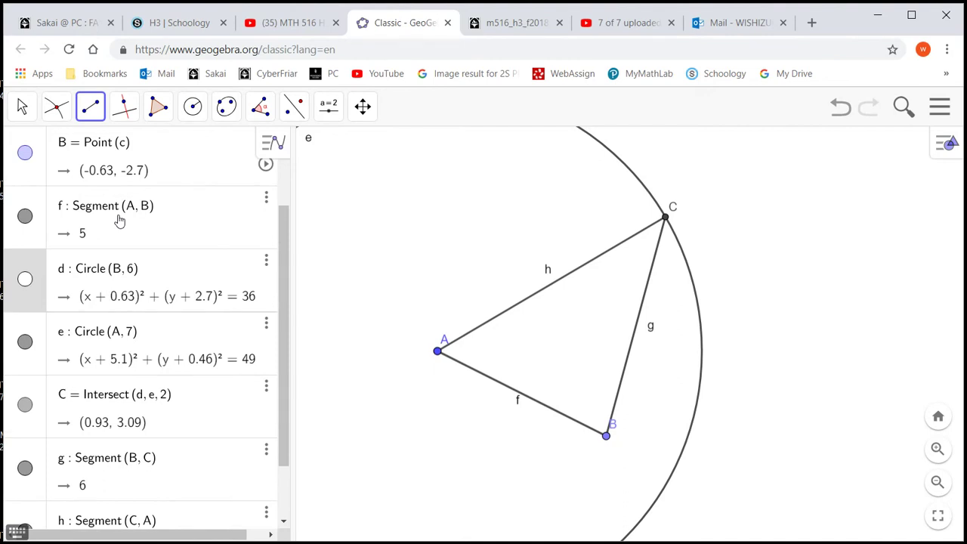
right_click(124, 345)
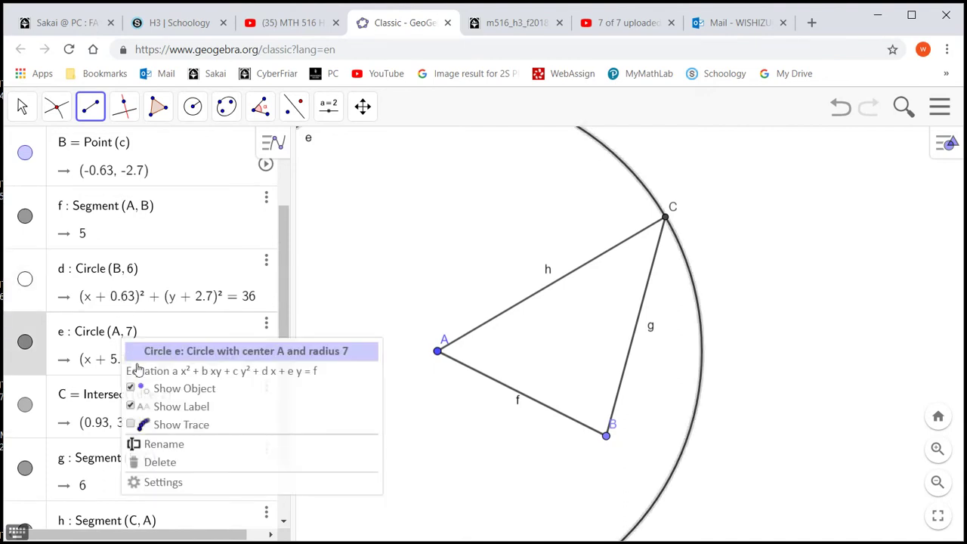
click(145, 390)
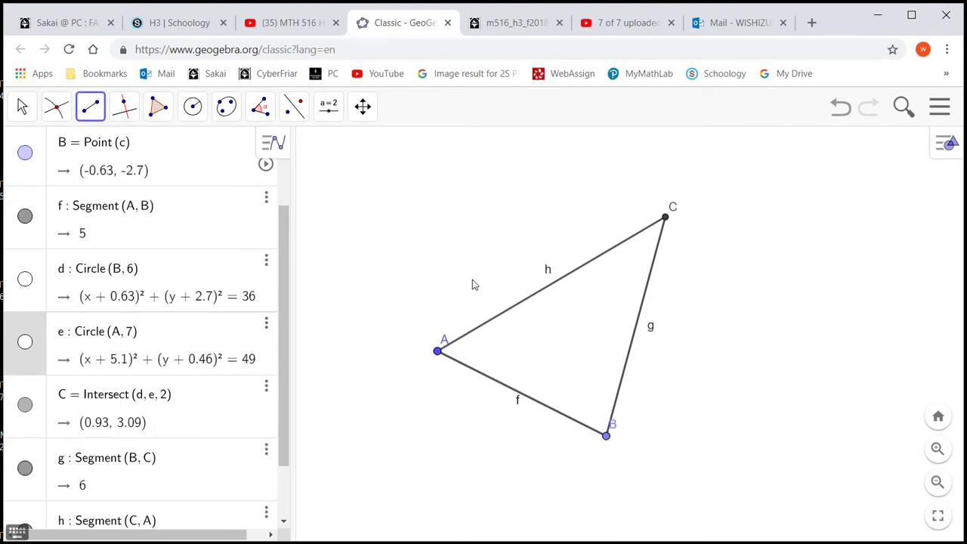
scroll(159, 302, down, 2)
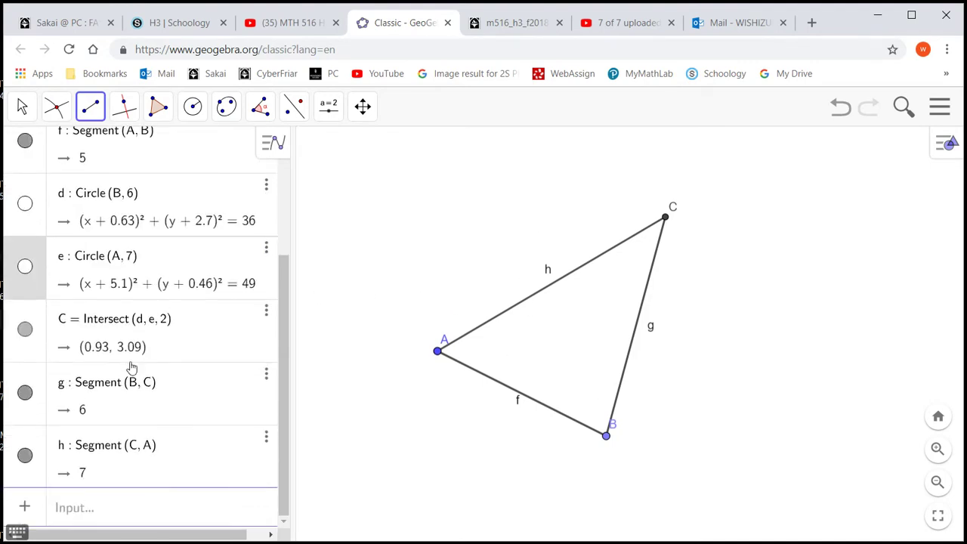
Hide the labels of segments h, g and f
right_click(97, 447)
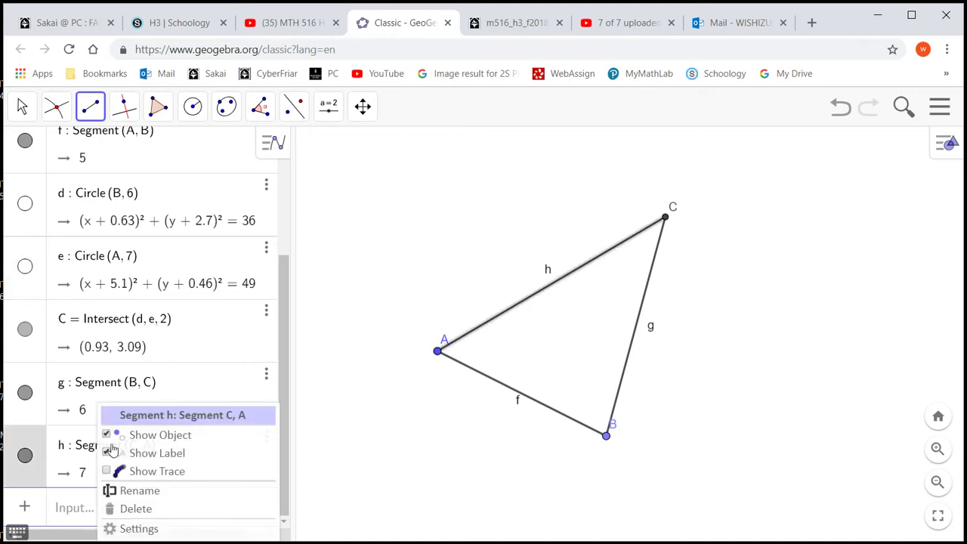
click(112, 452)
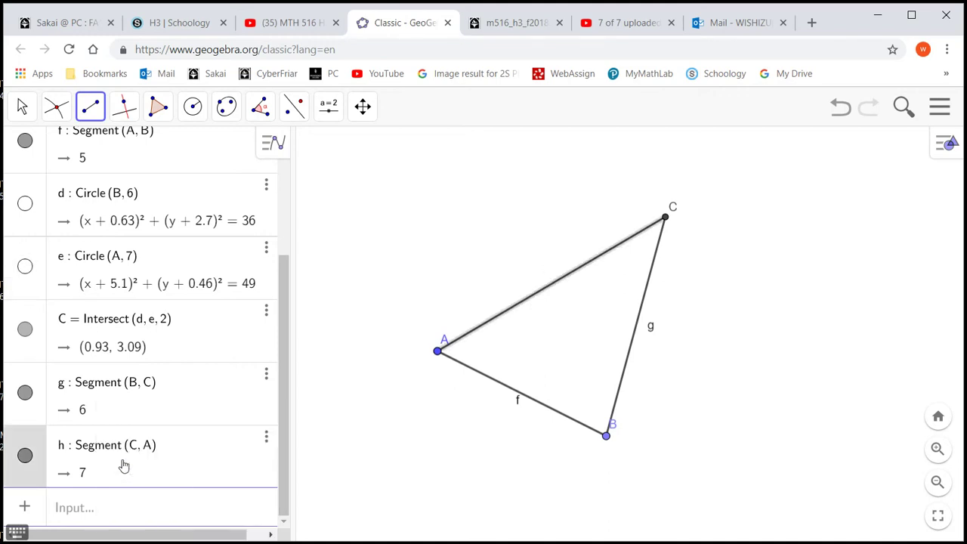
right_click(90, 389)
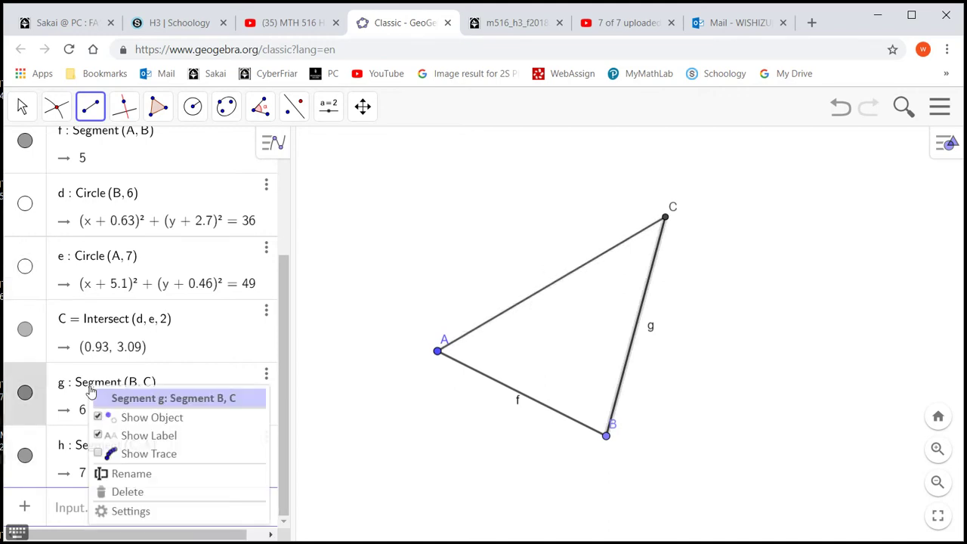
click(110, 435)
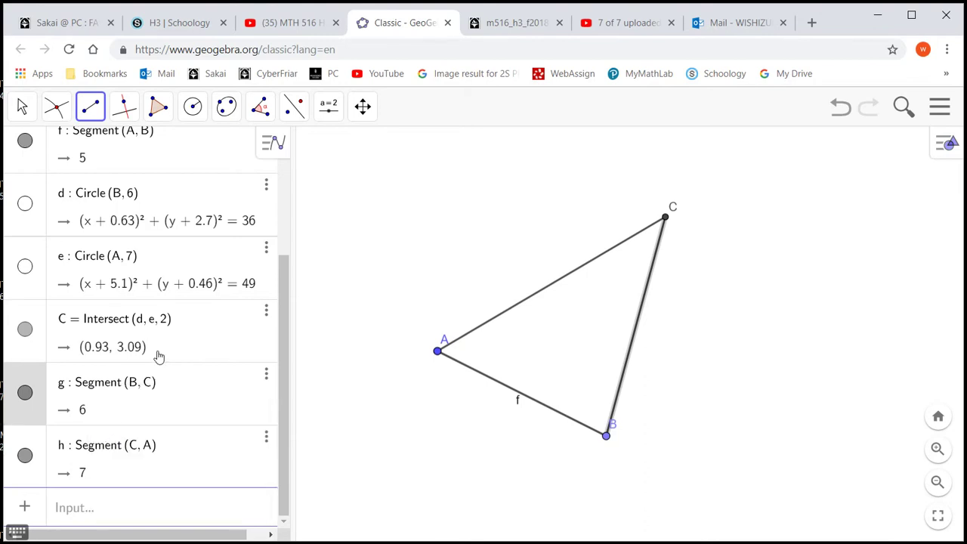
scroll(161, 330, up, 3)
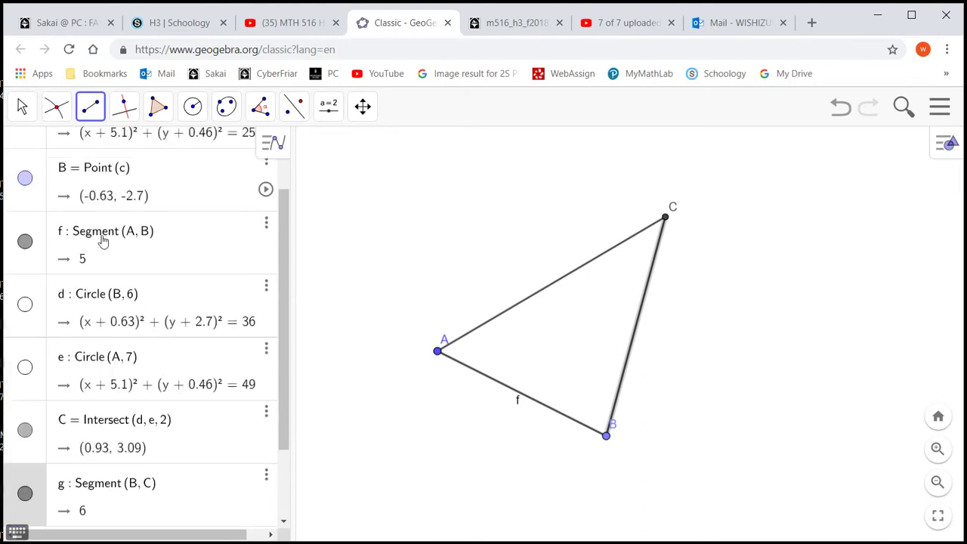
right_click(104, 240)
click(127, 285)
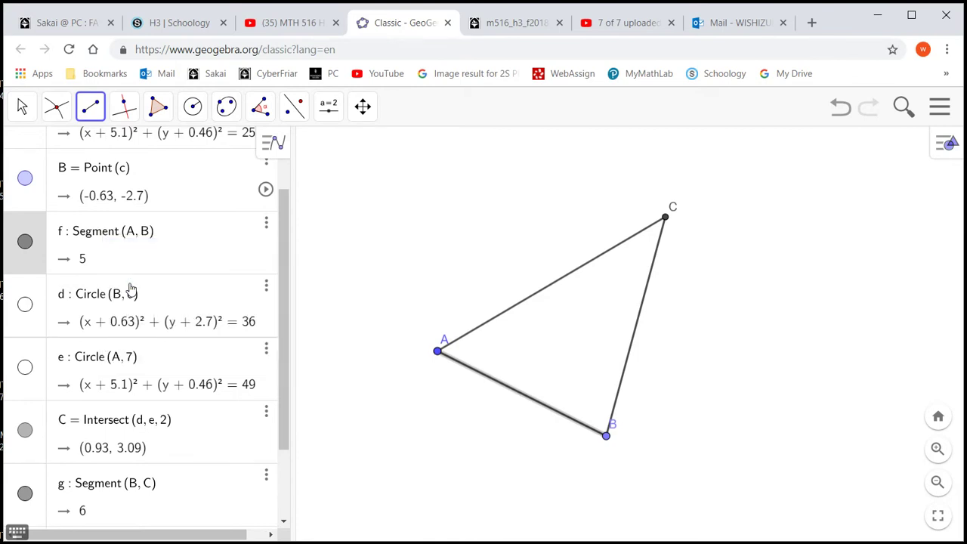
scroll(697, 330, down, 3)
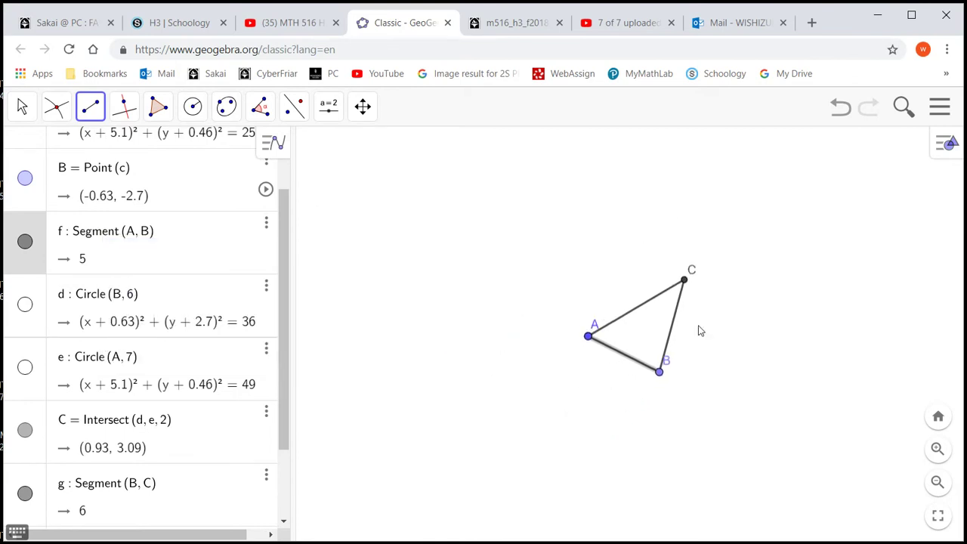
Undo the stray segment accidentally drawn from D to E
click(698, 325)
click(668, 335)
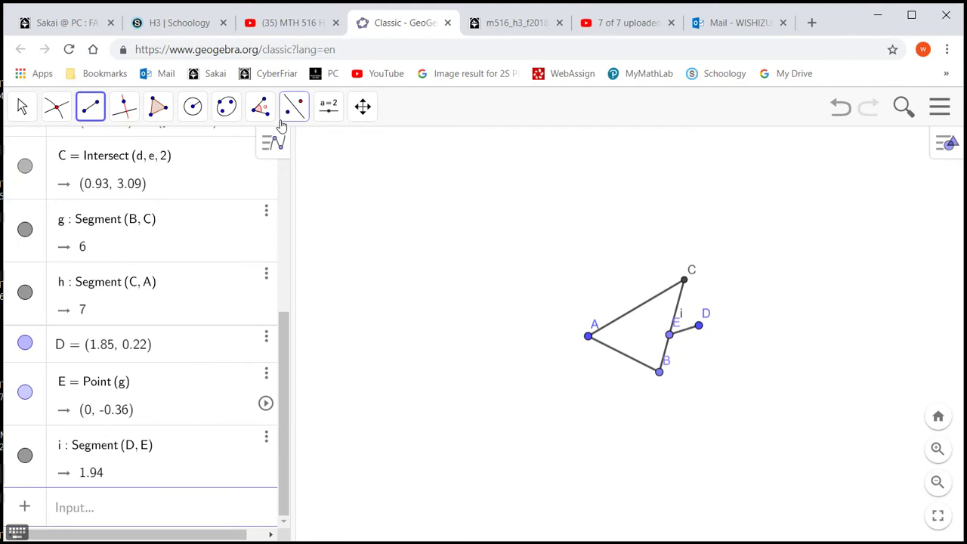
click(841, 113)
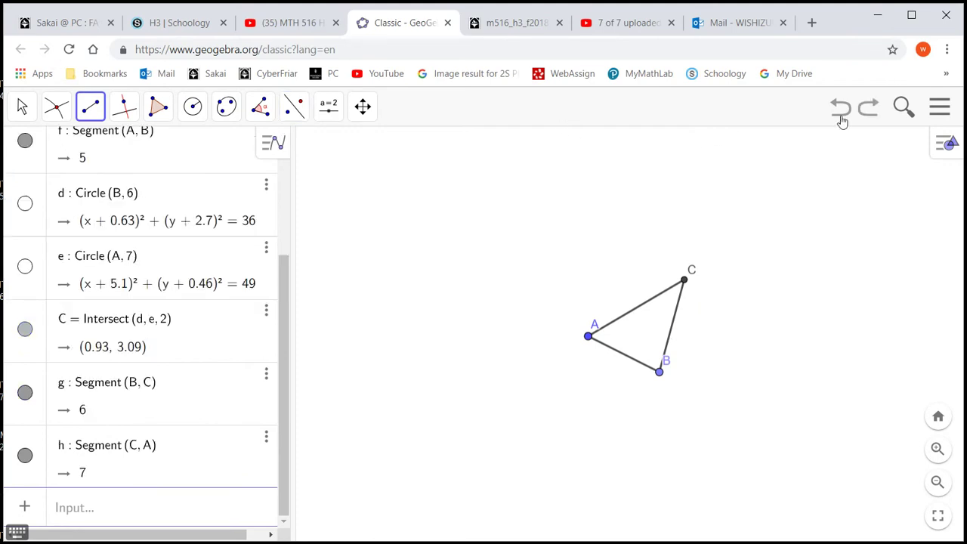
Pan the view so triangle ABC sits left, then select Circle with Center and Radius
click(22, 107)
drag(546, 370, 352, 410)
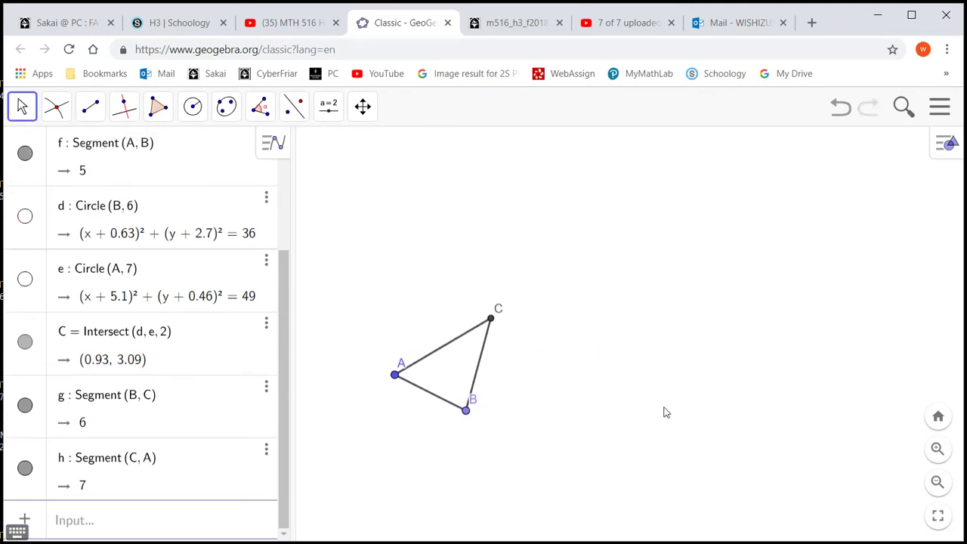
drag(664, 412, 687, 292)
drag(595, 303, 569, 411)
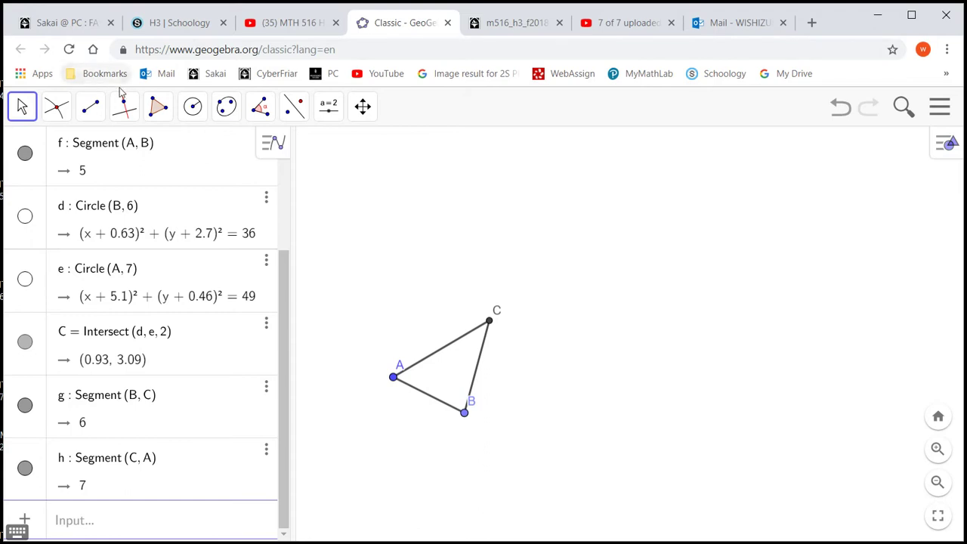
click(192, 110)
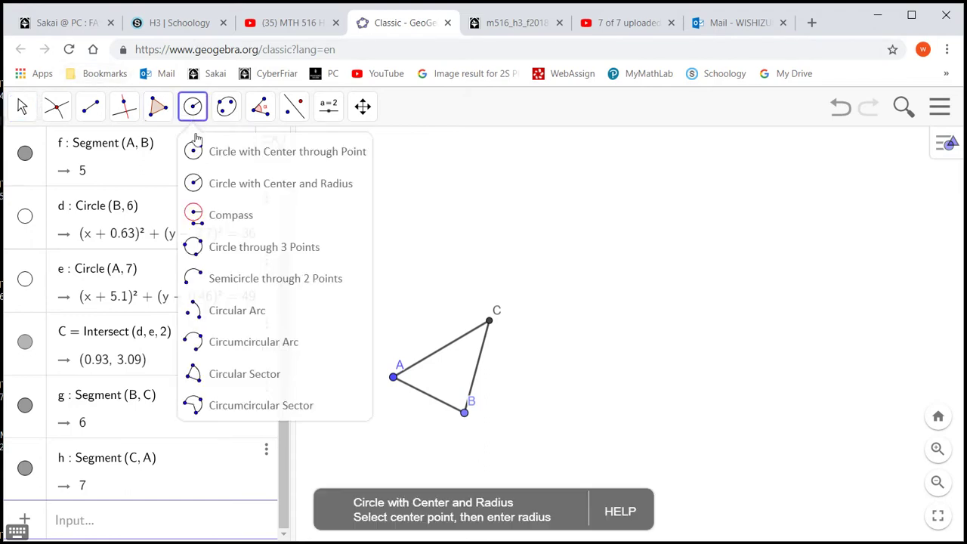
click(219, 187)
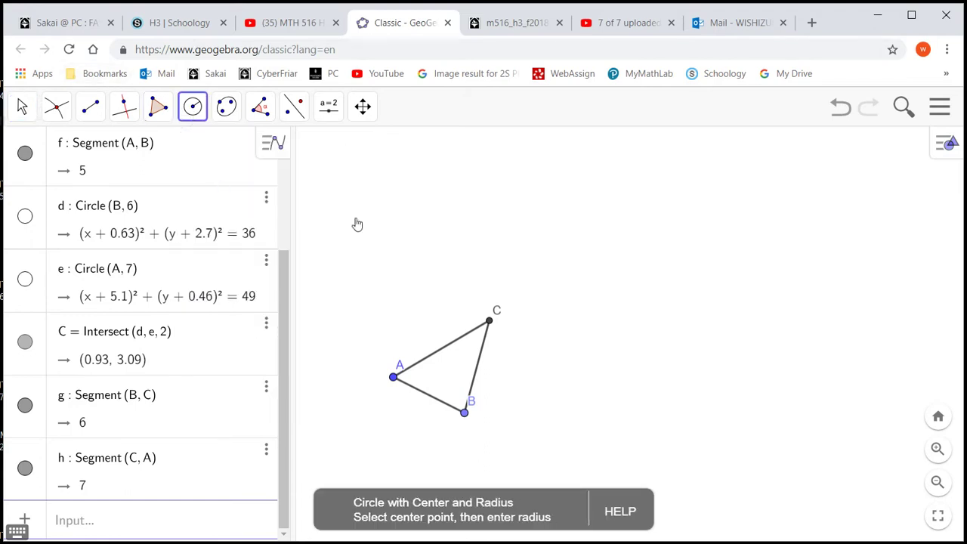
Create point D with radius-5 circle k, and place point E on k
click(718, 371)
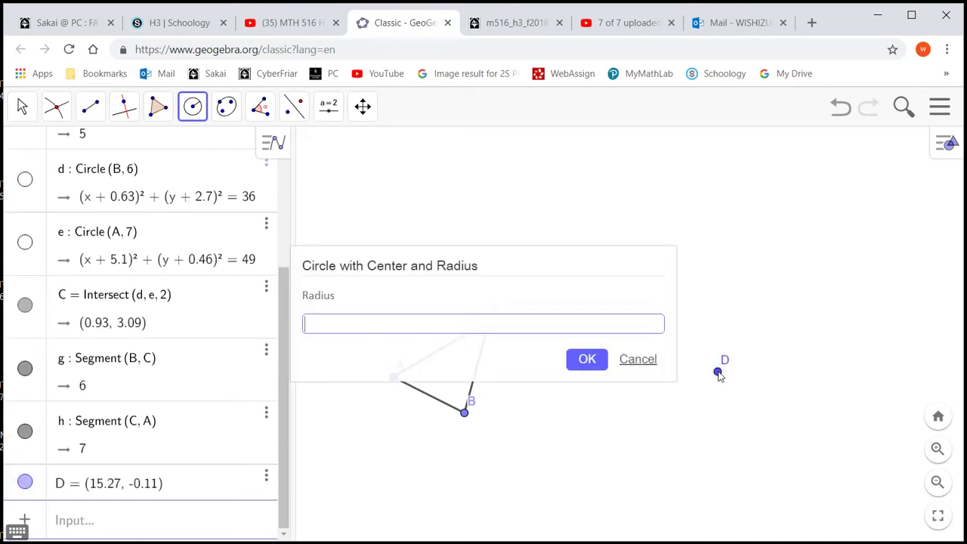
text(5)
key(Return)
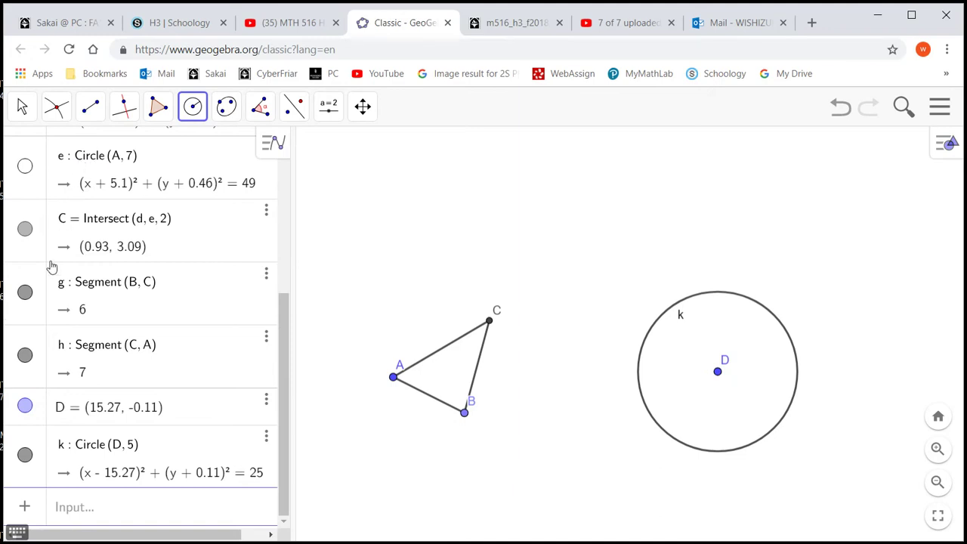
click(67, 113)
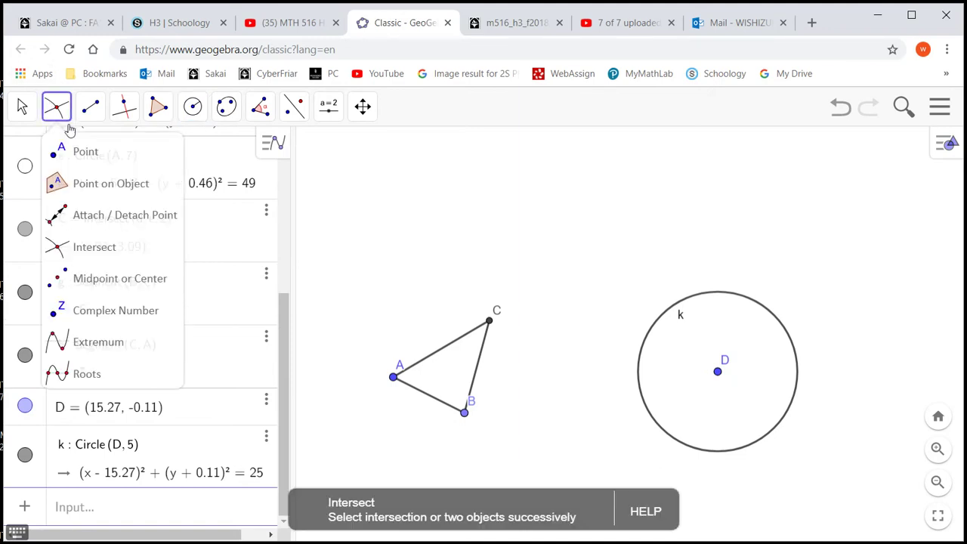
click(73, 151)
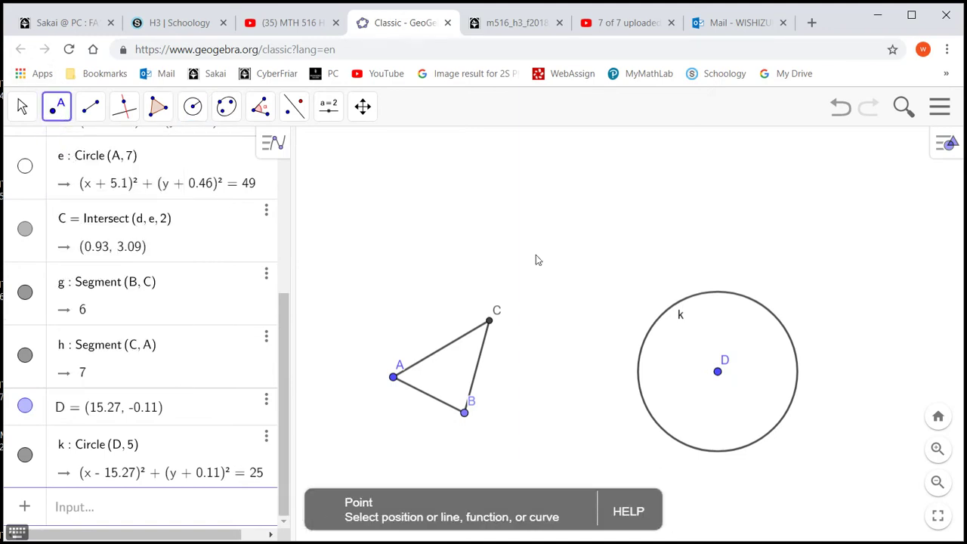
click(771, 313)
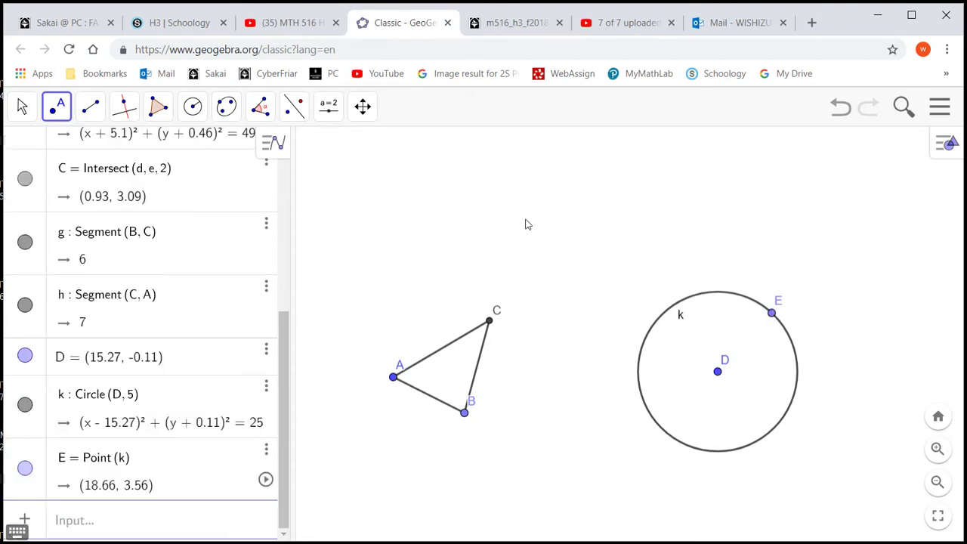
Draw circle p of radius 6 around E and circle q of radius 7 around D
click(194, 108)
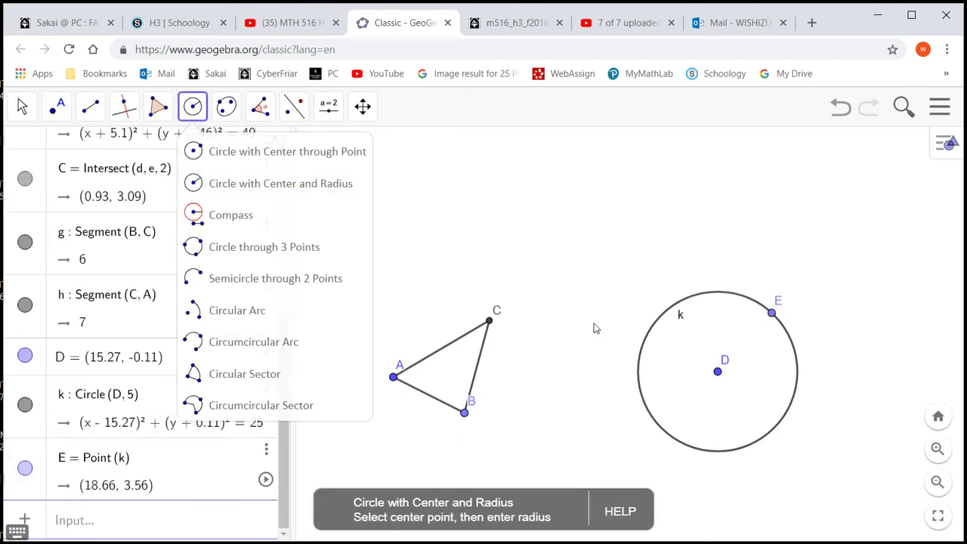
click(771, 315)
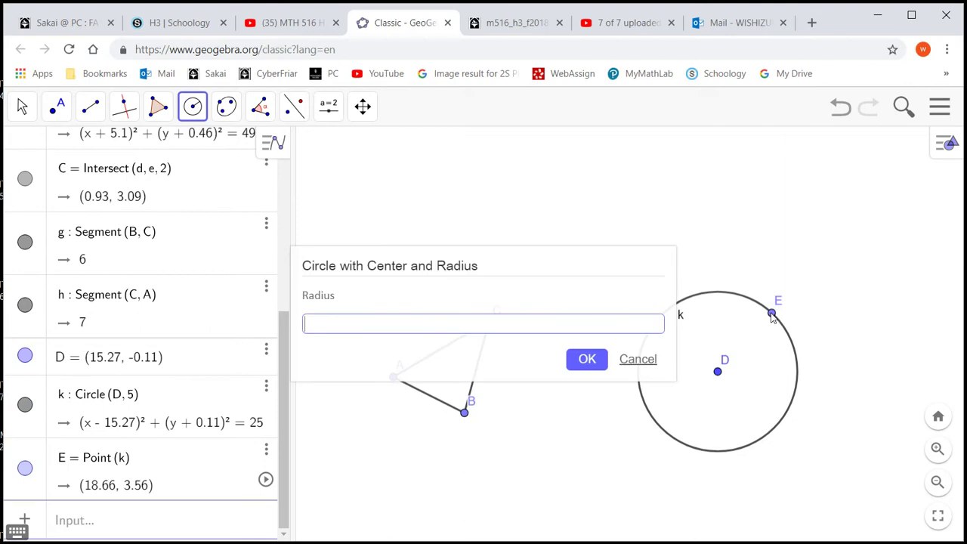
text(6)
key(Return)
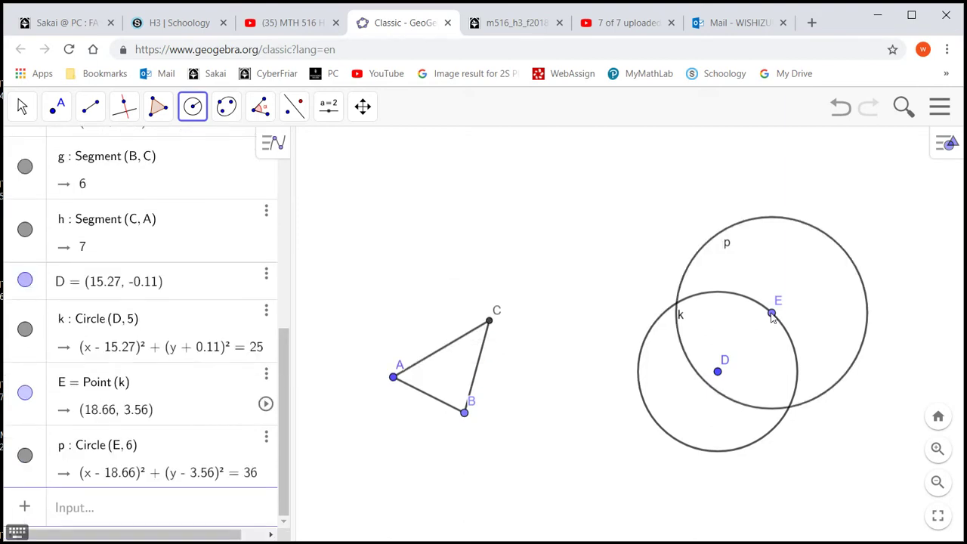
click(717, 371)
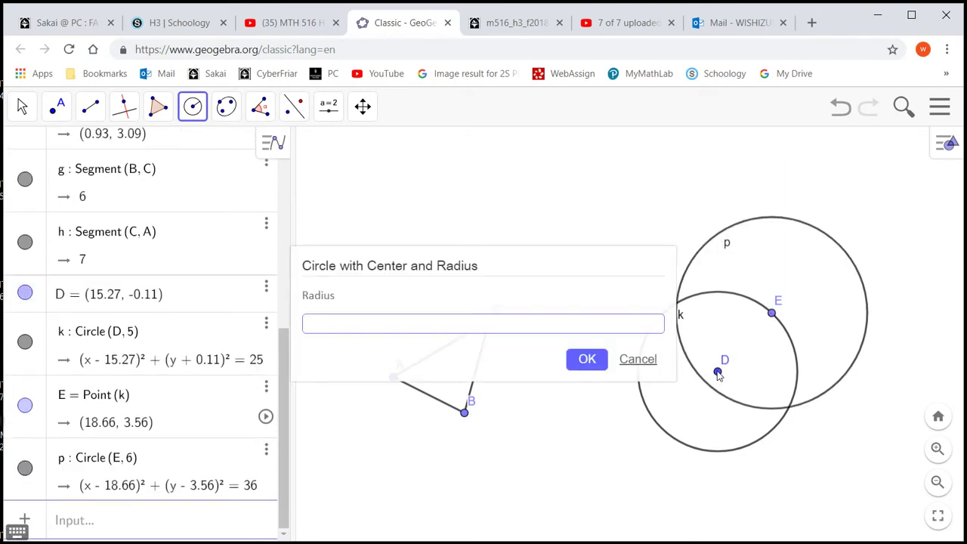
key(Return)
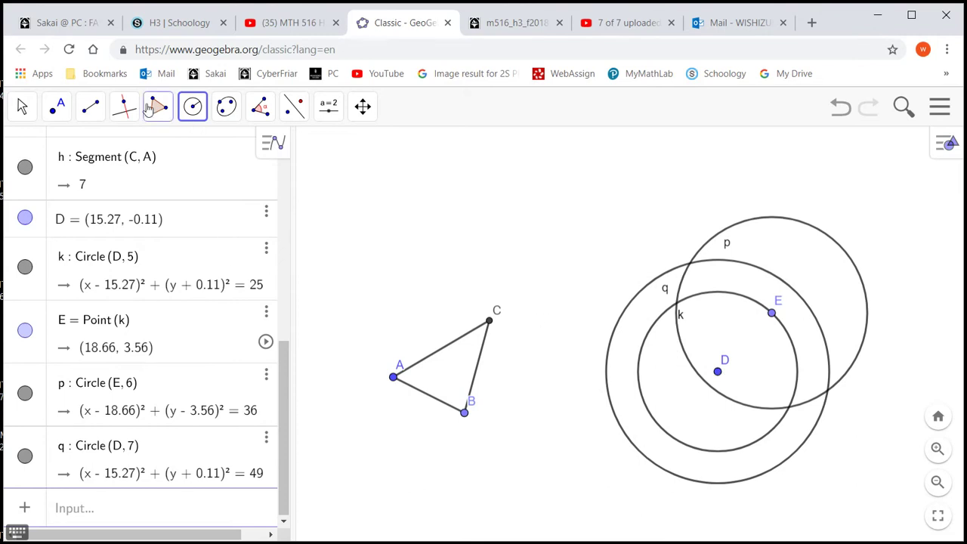
click(58, 114)
click(59, 113)
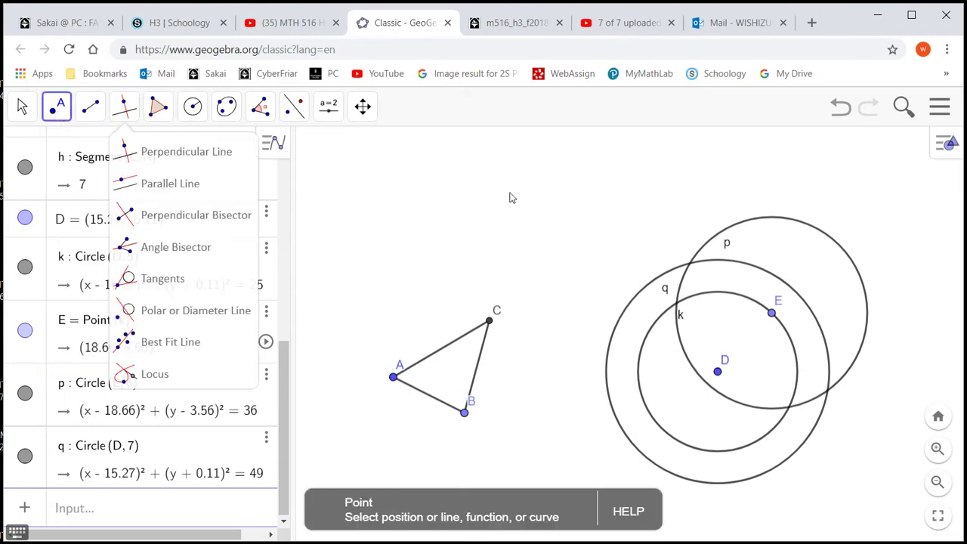
Mark F where circles p and q cross, then draw sides EF, FD and DE
click(690, 265)
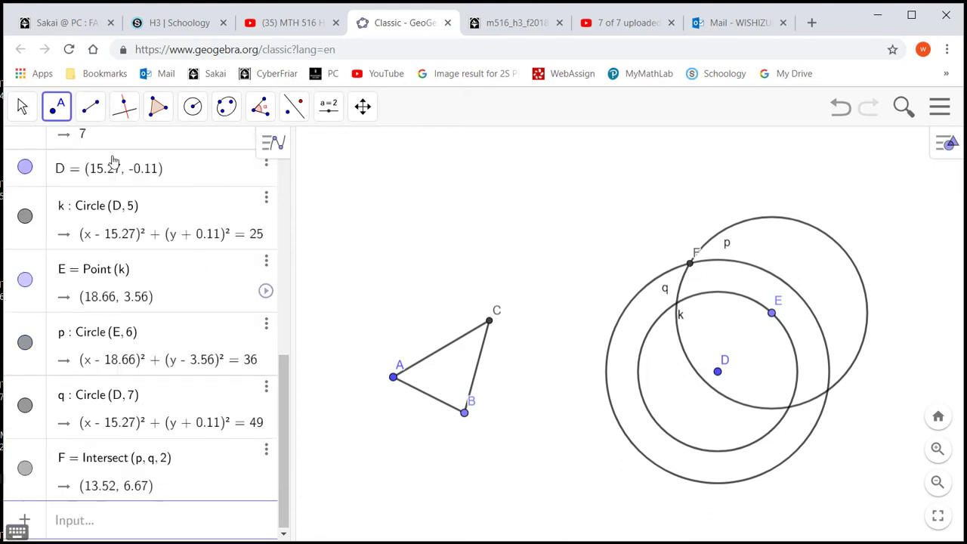
click(90, 107)
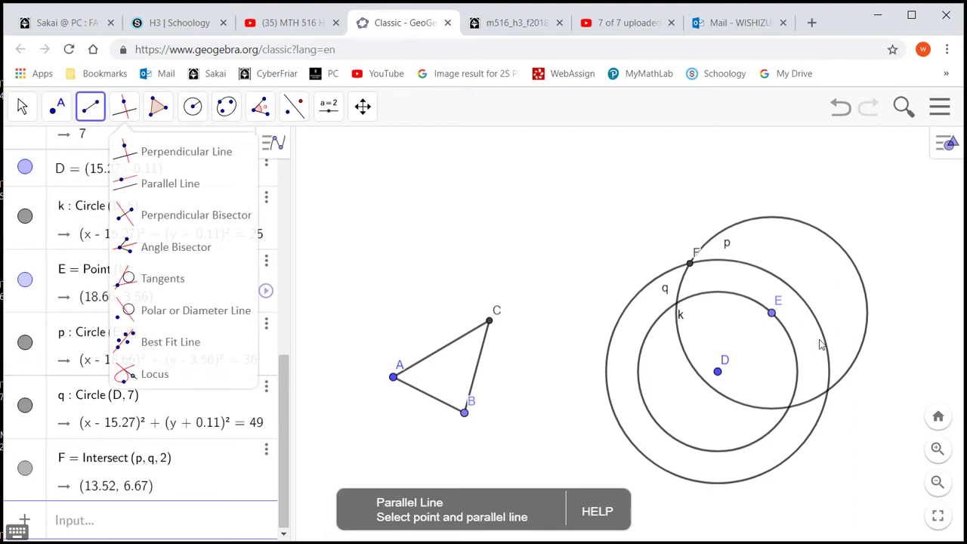
click(772, 314)
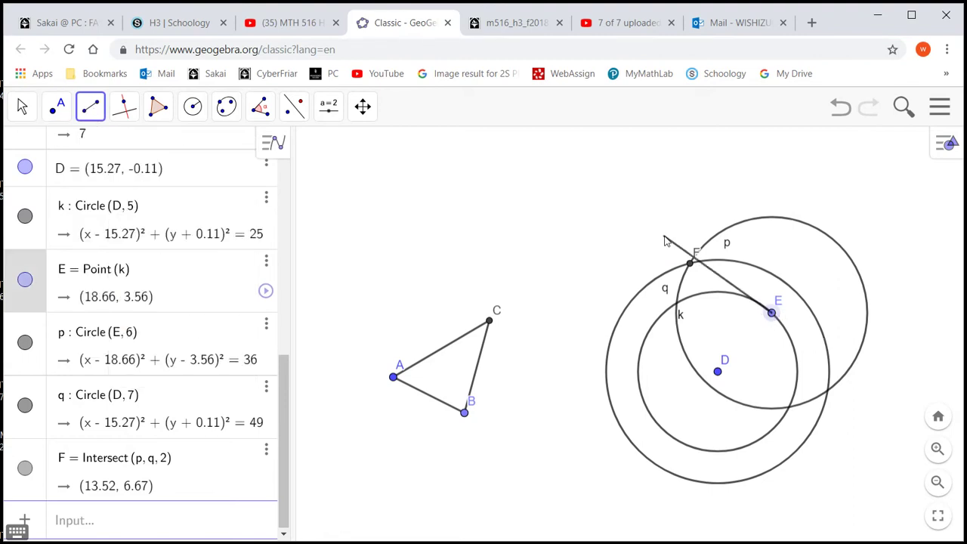
click(692, 271)
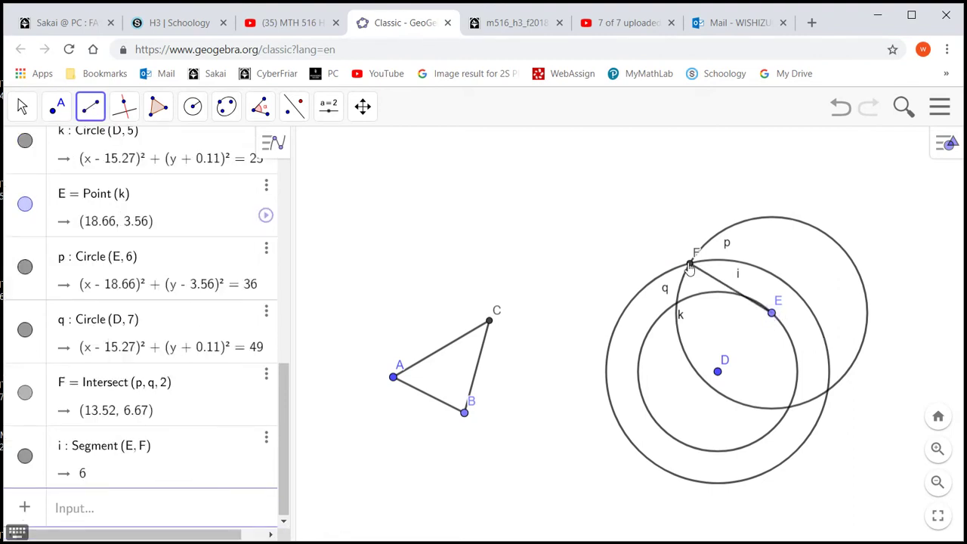
click(689, 264)
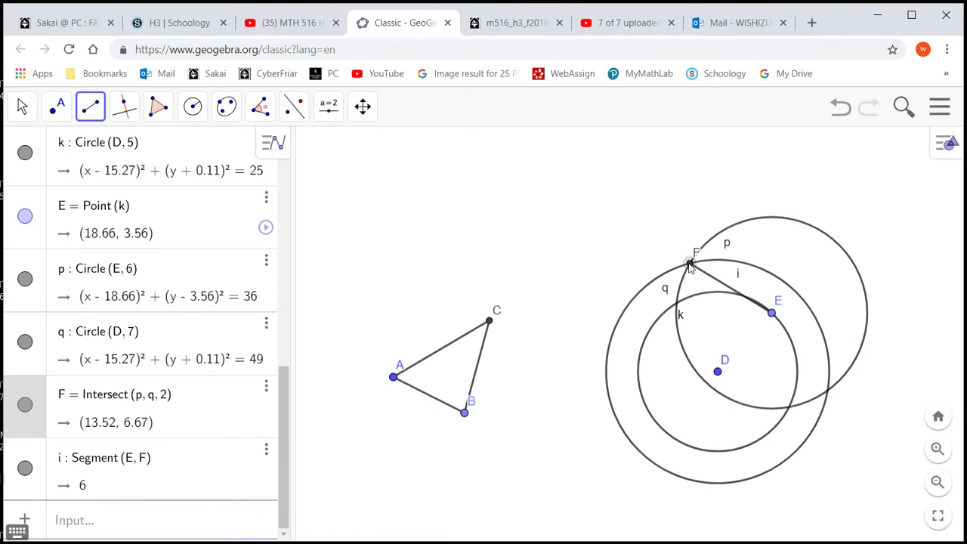
click(717, 373)
click(717, 373)
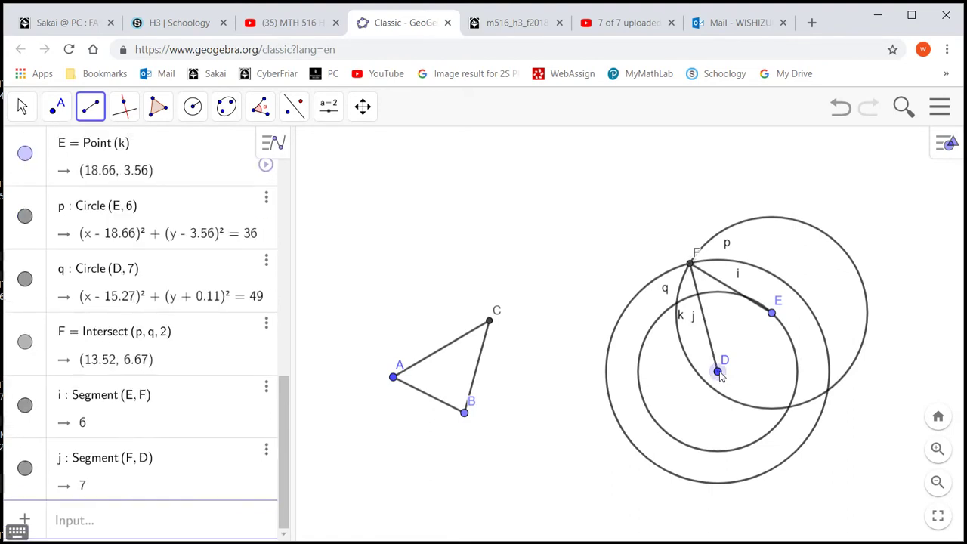
click(772, 314)
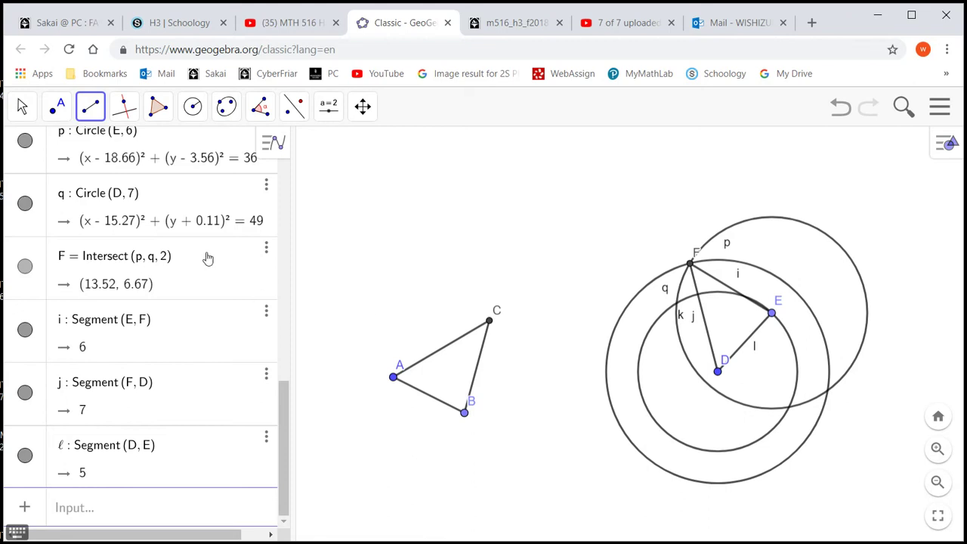
Hide construction circles p, q and k
right_click(119, 221)
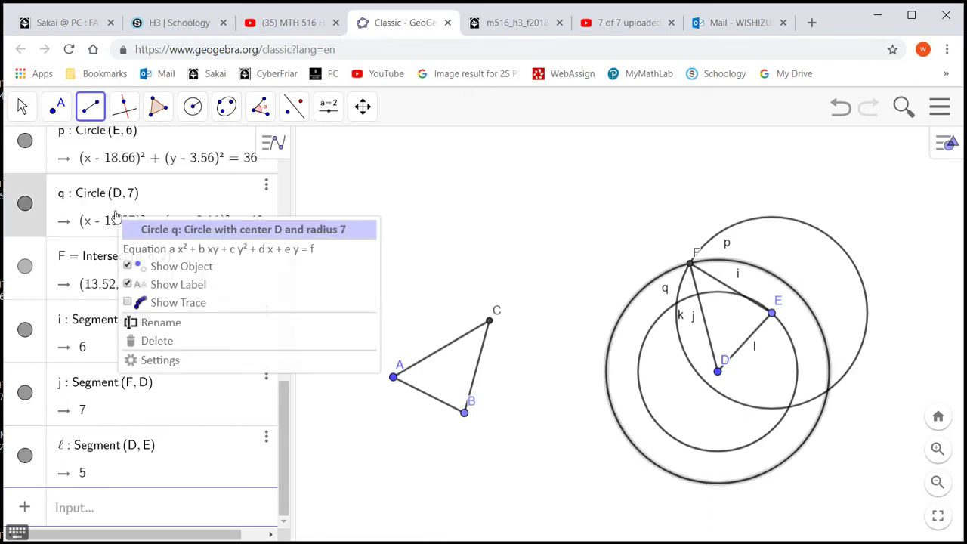
click(143, 287)
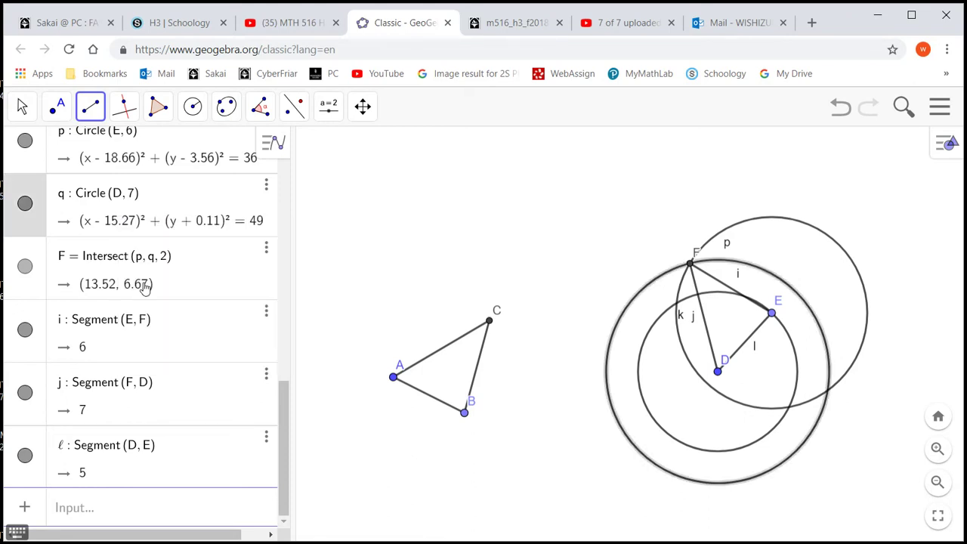
click(133, 192)
click(133, 191)
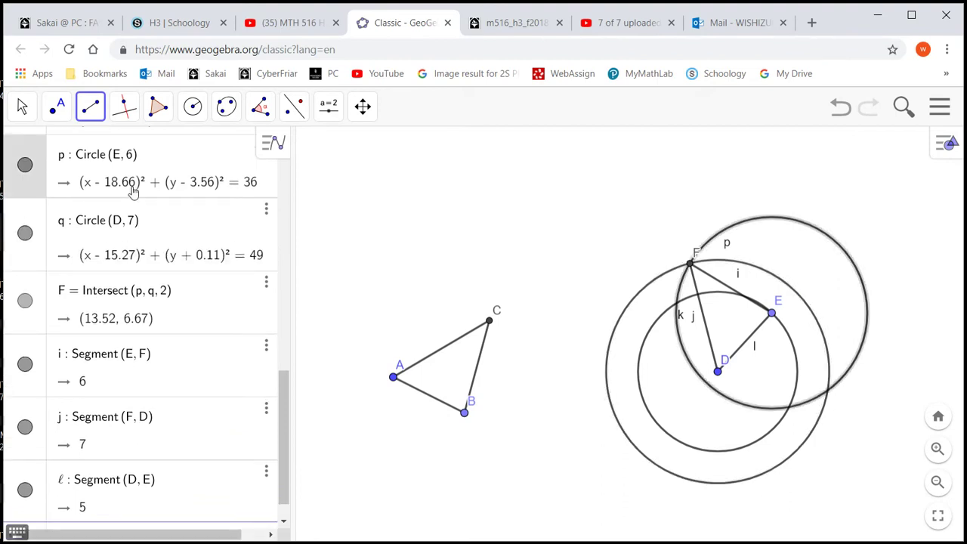
right_click(134, 190)
click(158, 237)
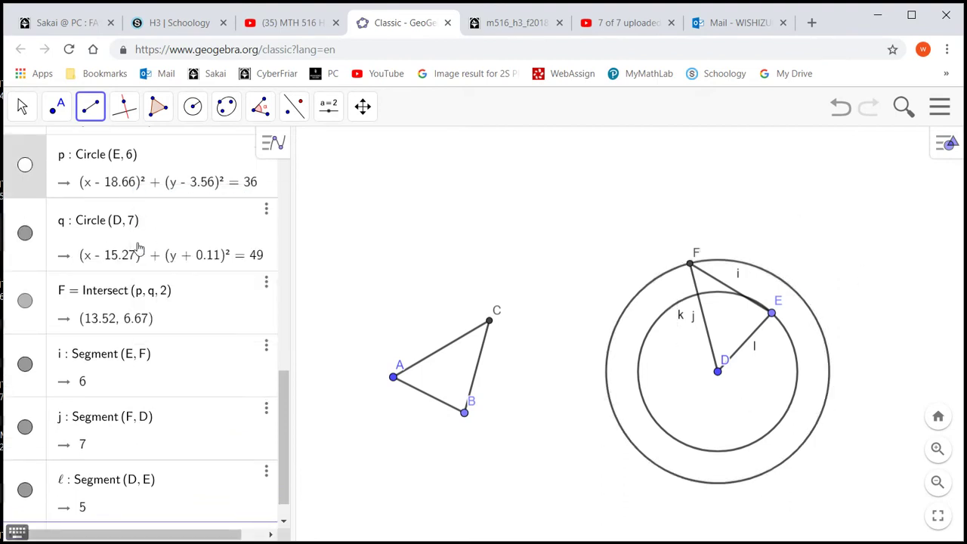
right_click(161, 253)
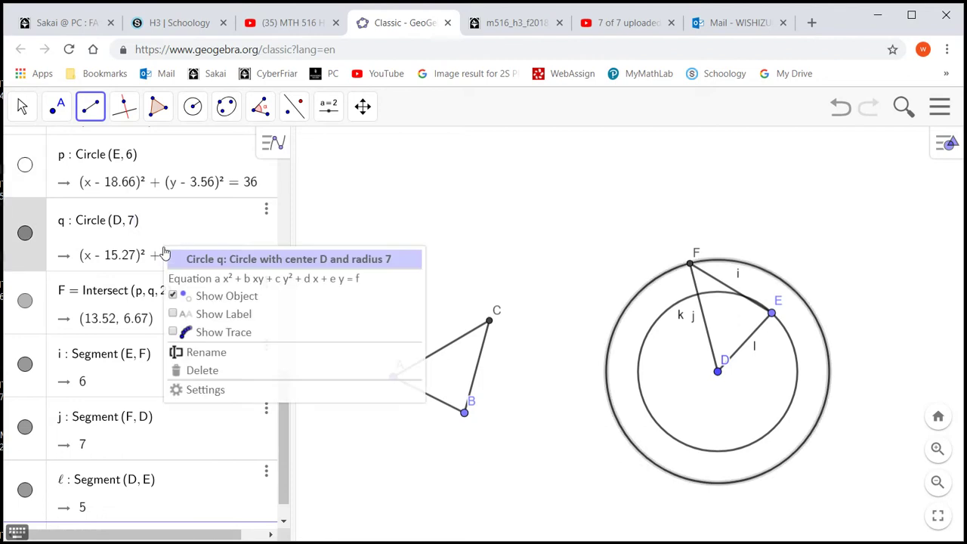
click(179, 297)
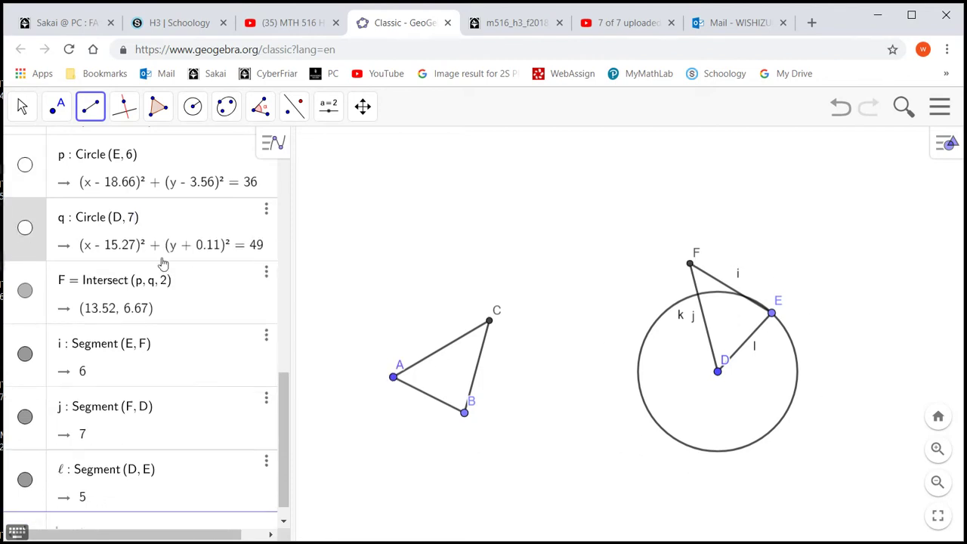
scroll(158, 233, up, 4)
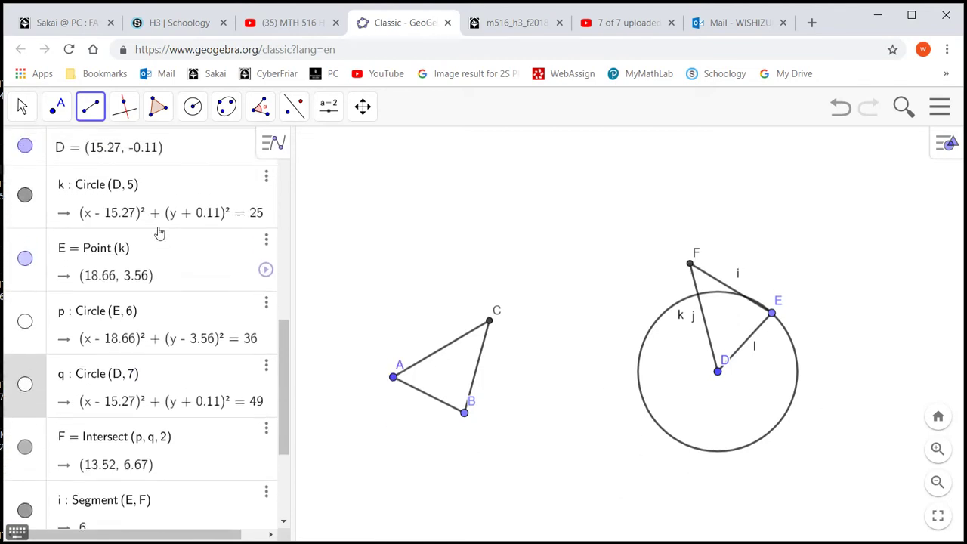
click(25, 195)
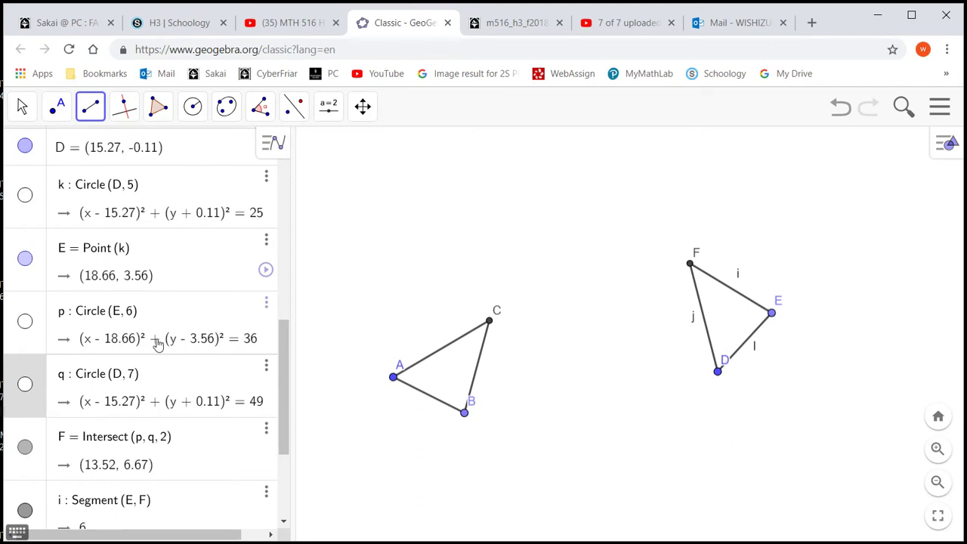
scroll(158, 344, down, 4)
Hide the labels on sides i, j and ℓ of triangle DEF
right_click(115, 321)
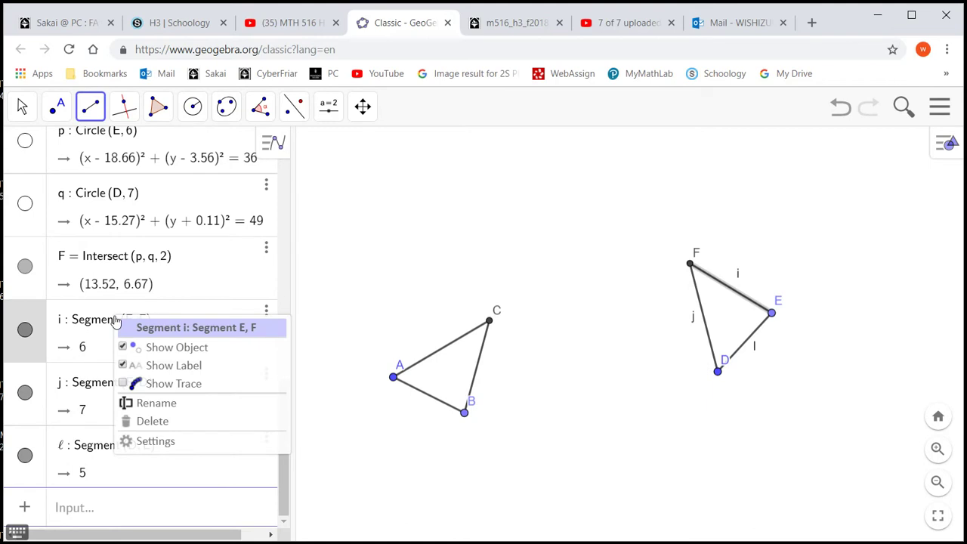
click(142, 368)
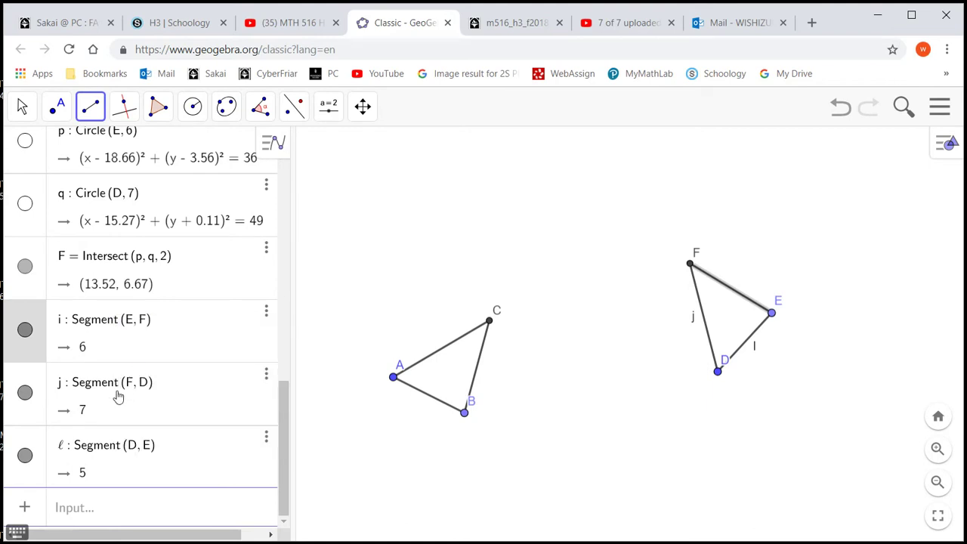
right_click(118, 396)
click(160, 442)
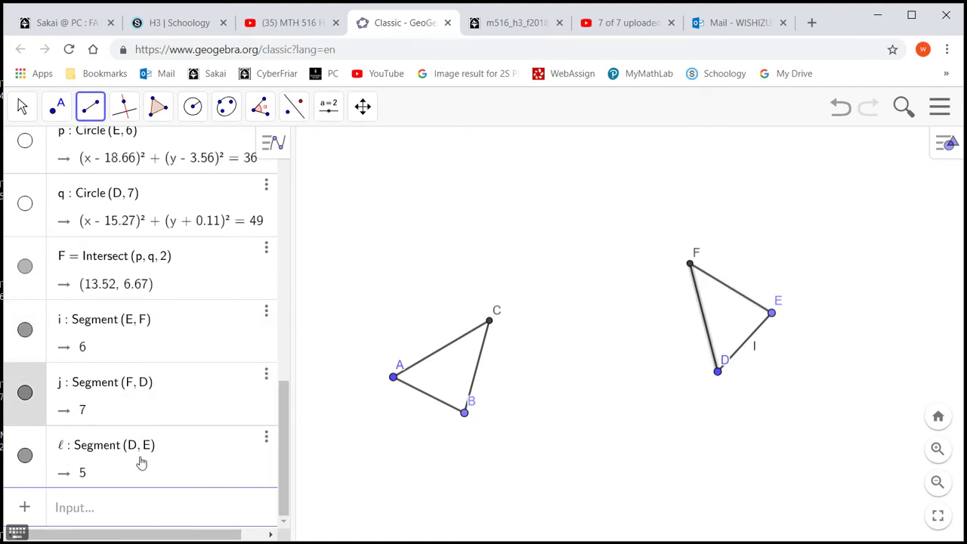
right_click(126, 460)
click(157, 453)
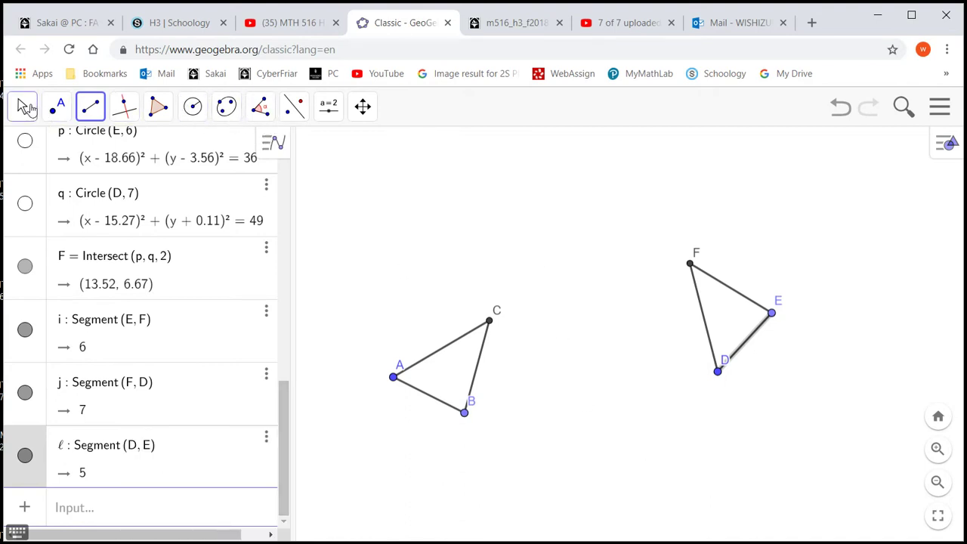
Move label D below point D and label E to the right of point E
click(25, 106)
click(474, 423)
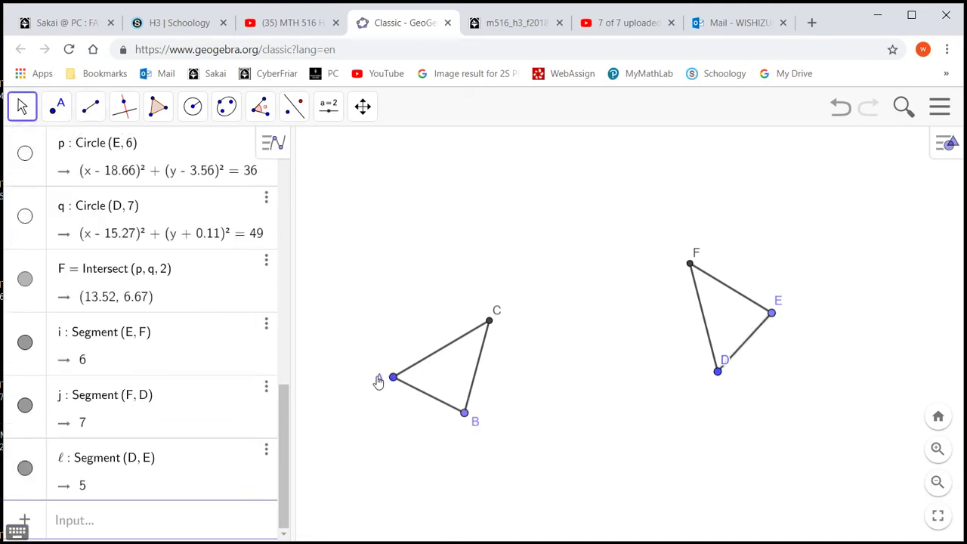
drag(725, 361, 713, 390)
drag(780, 303, 786, 310)
Draw line m, the perpendicular bisector of C and F (-12.59x - 3.58y = -108.42)
click(118, 114)
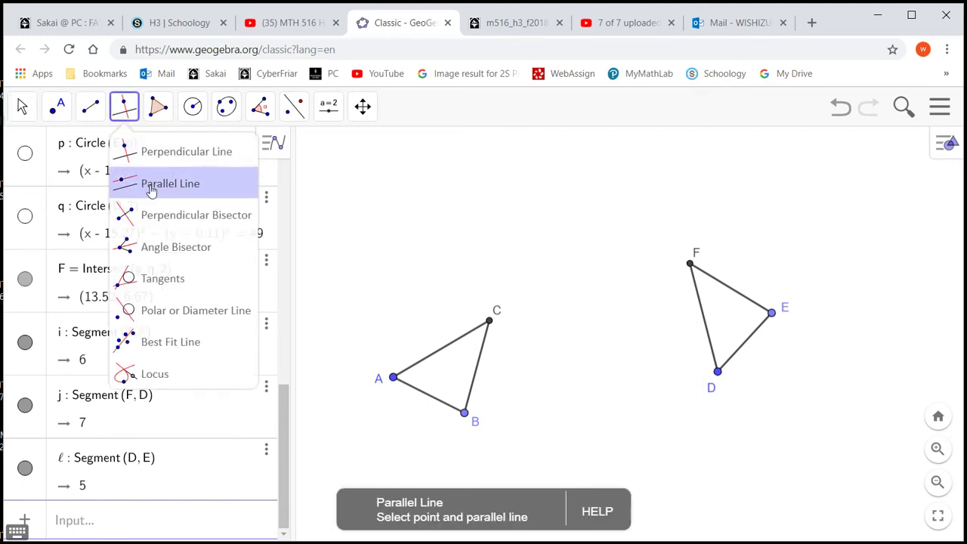
click(153, 216)
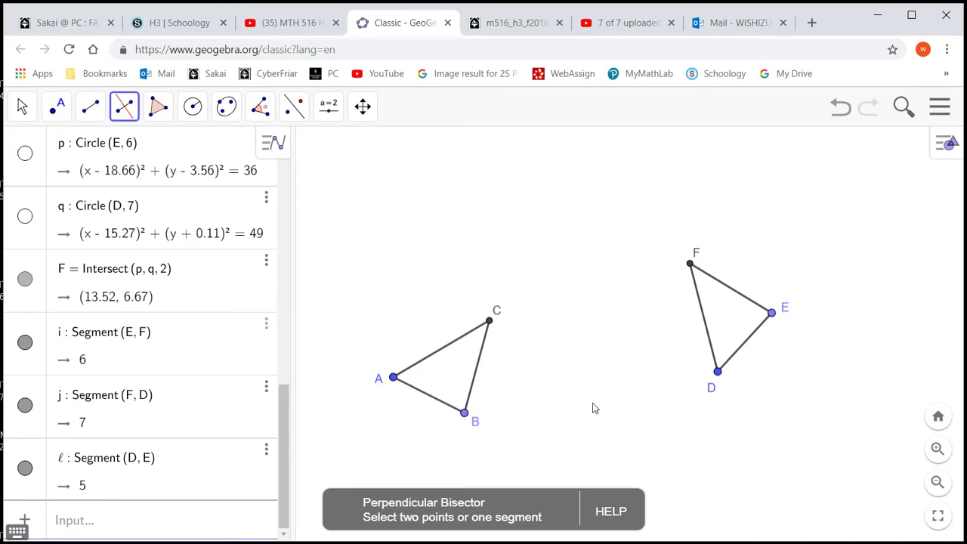
click(489, 321)
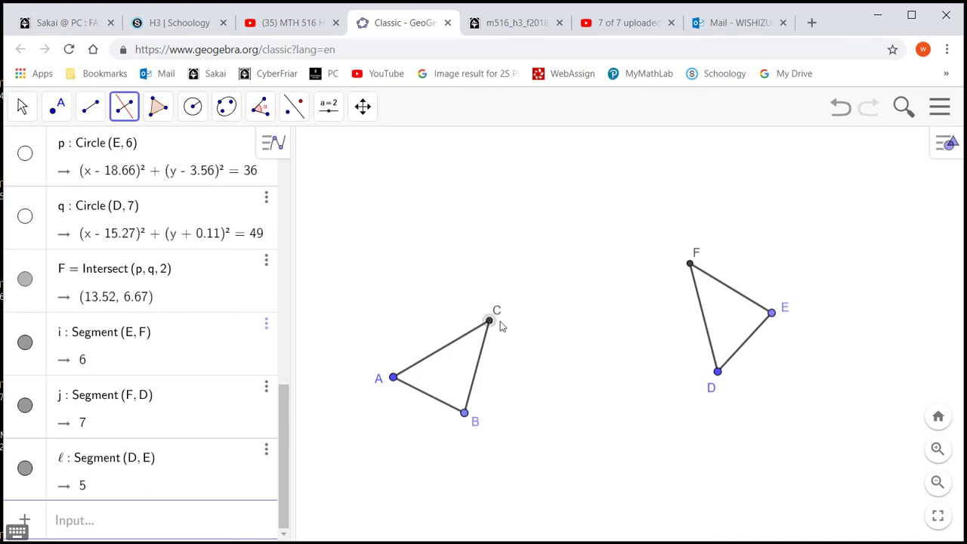
click(689, 265)
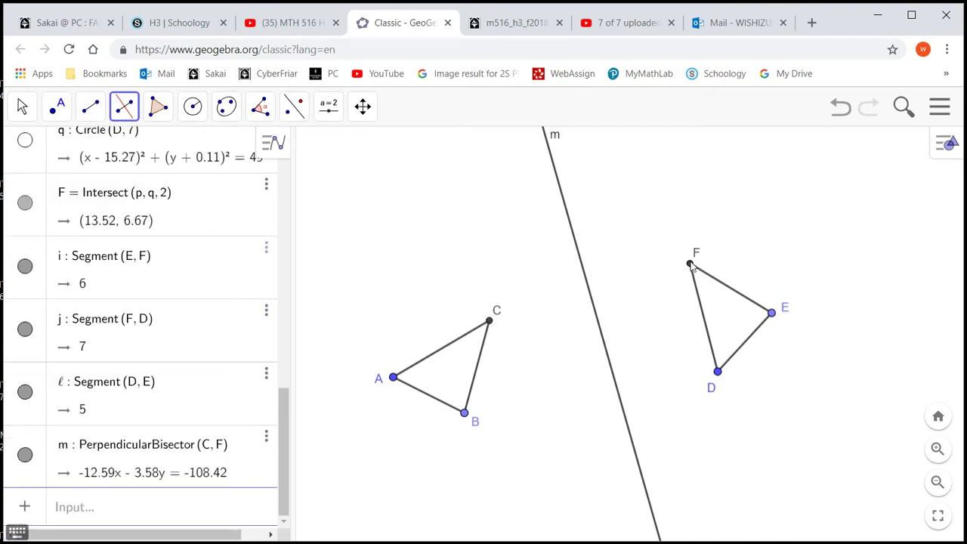
click(159, 108)
Turn triangle ABC into rigid polygon t1 through vertices A, B, C
click(206, 214)
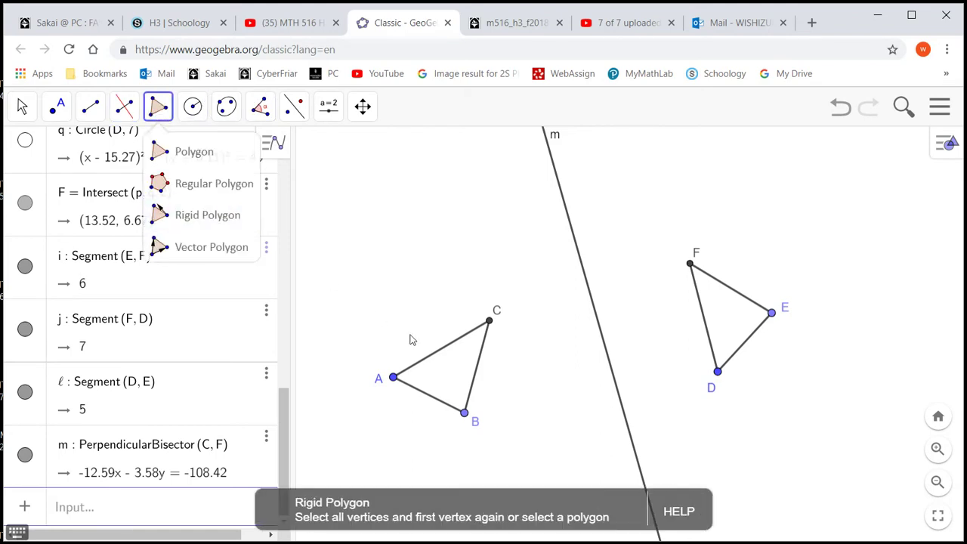
click(393, 378)
click(464, 412)
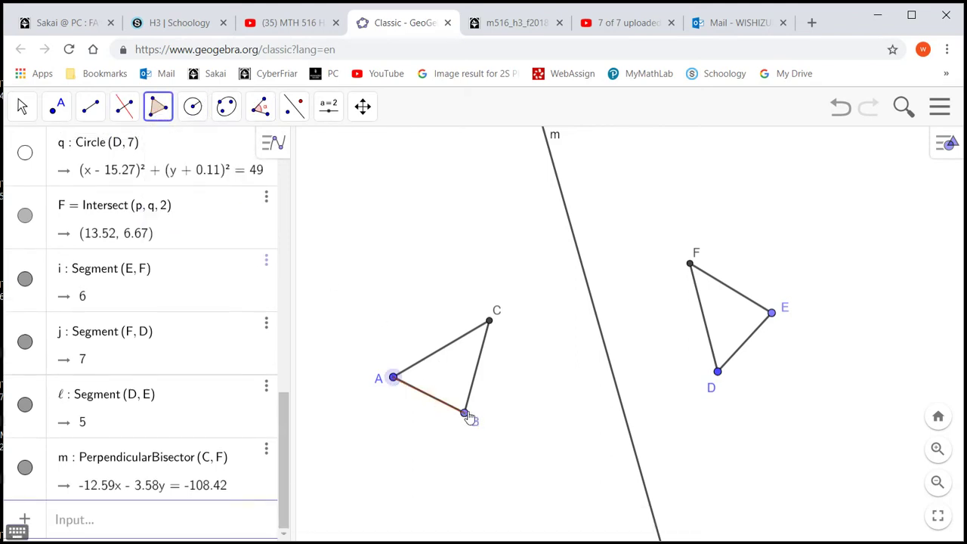
click(489, 320)
click(393, 378)
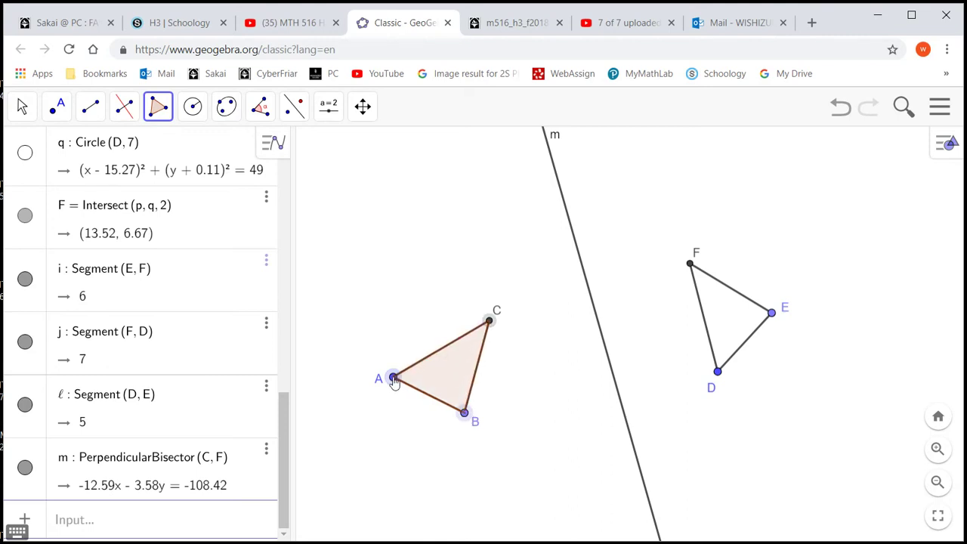
click(393, 380)
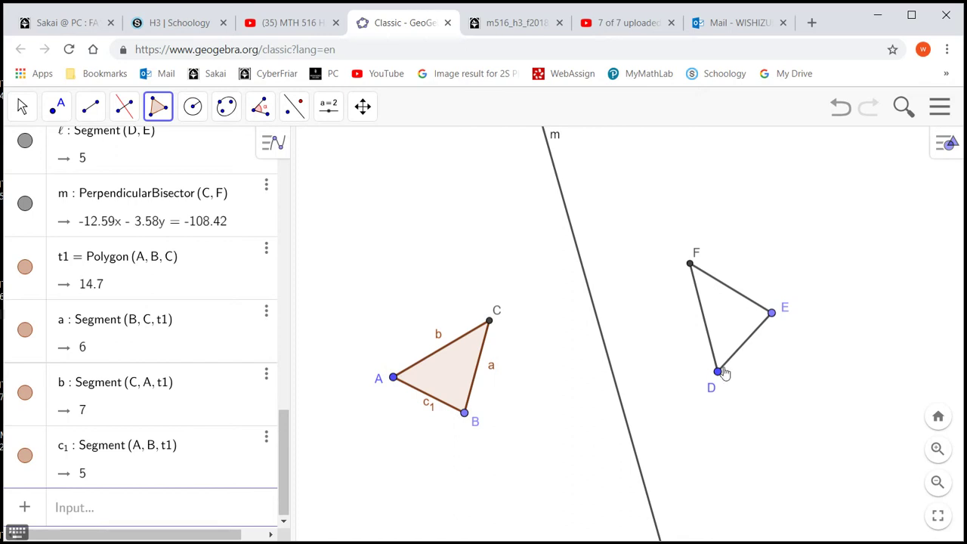
Turn triangle DEF into filled polygon t2 through vertices D, E, F
click(717, 372)
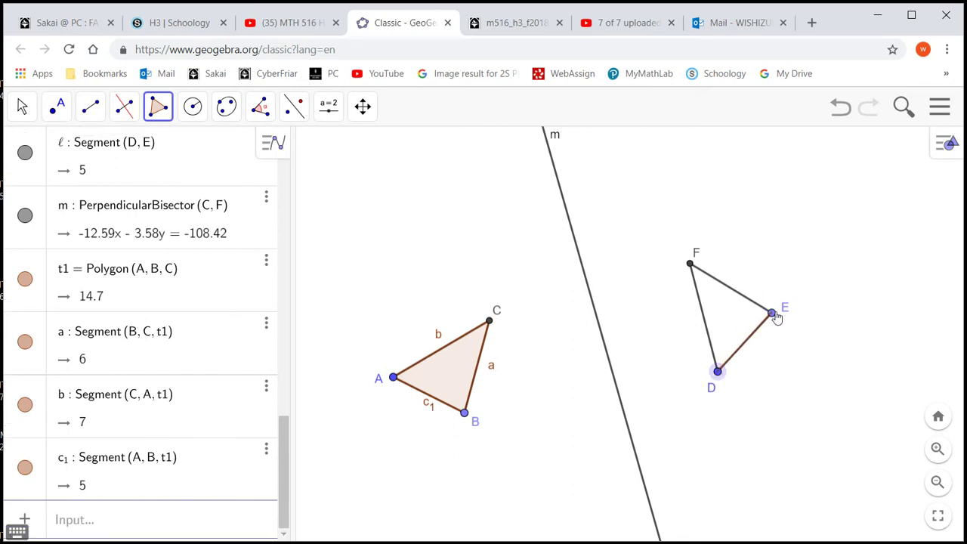
click(771, 313)
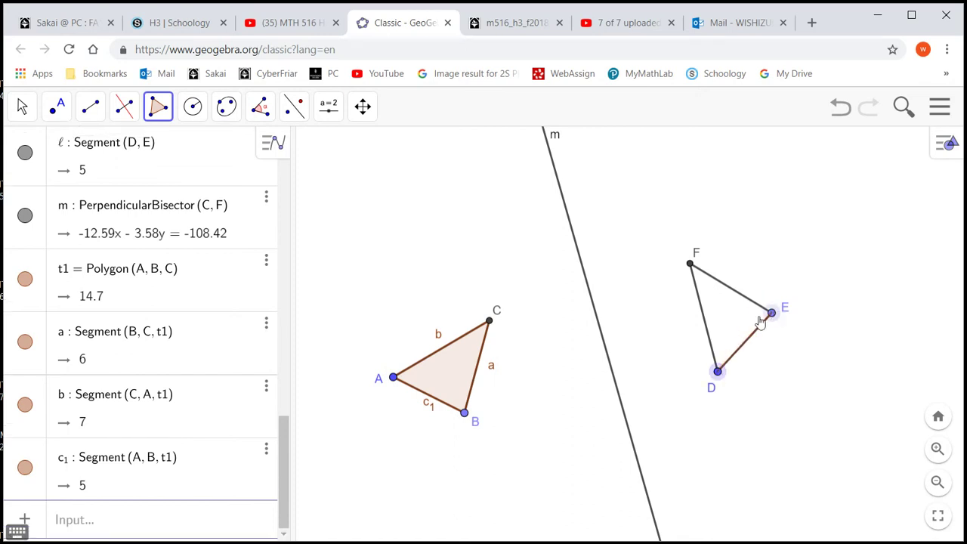
click(690, 264)
click(717, 372)
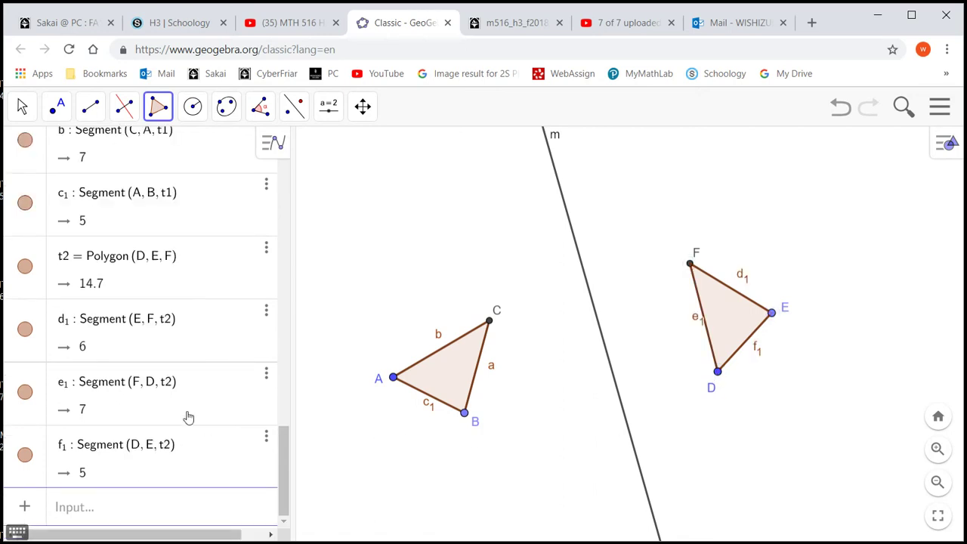
Hide the labels of triangle DEF's sides d1, e1 and f1
click(26, 331)
click(25, 390)
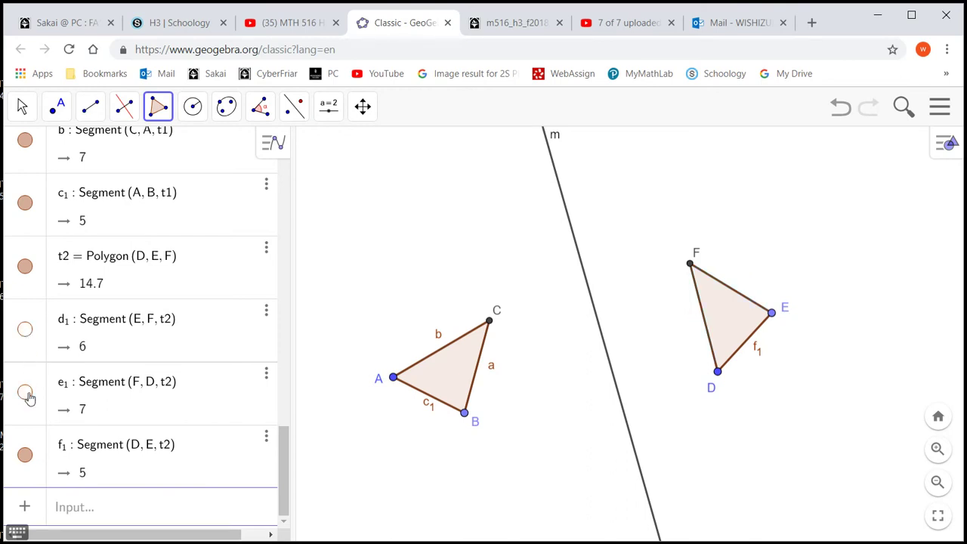
drag(25, 390, 25, 334)
click(25, 330)
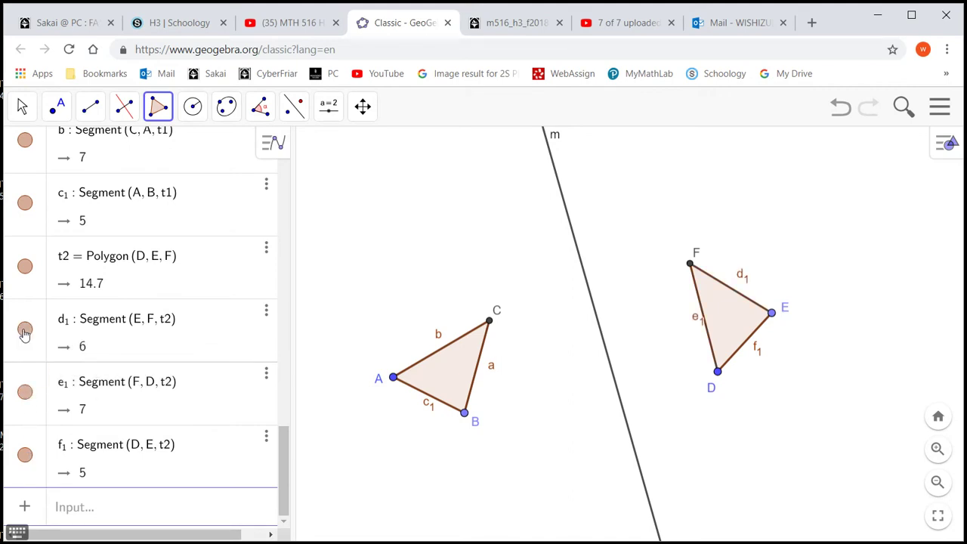
right_click(81, 333)
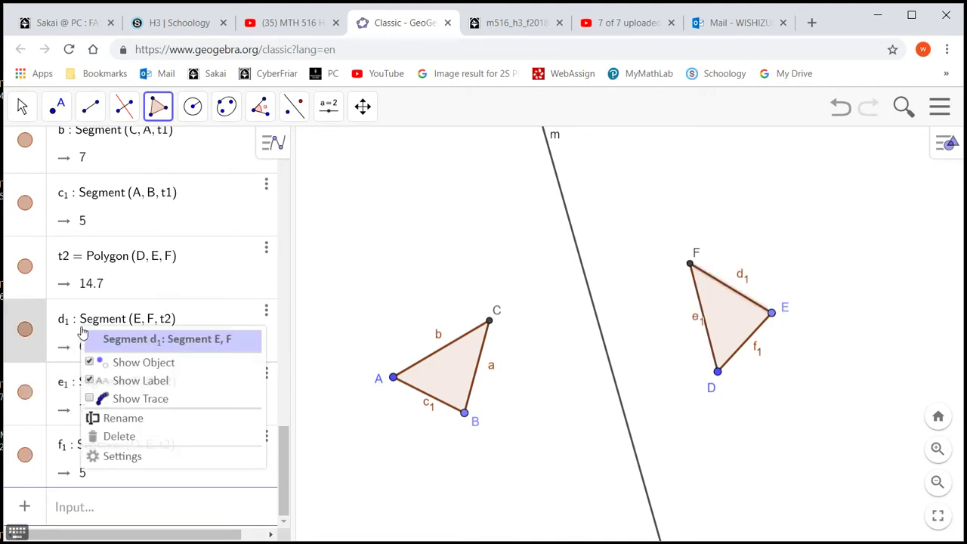
click(102, 386)
right_click(106, 381)
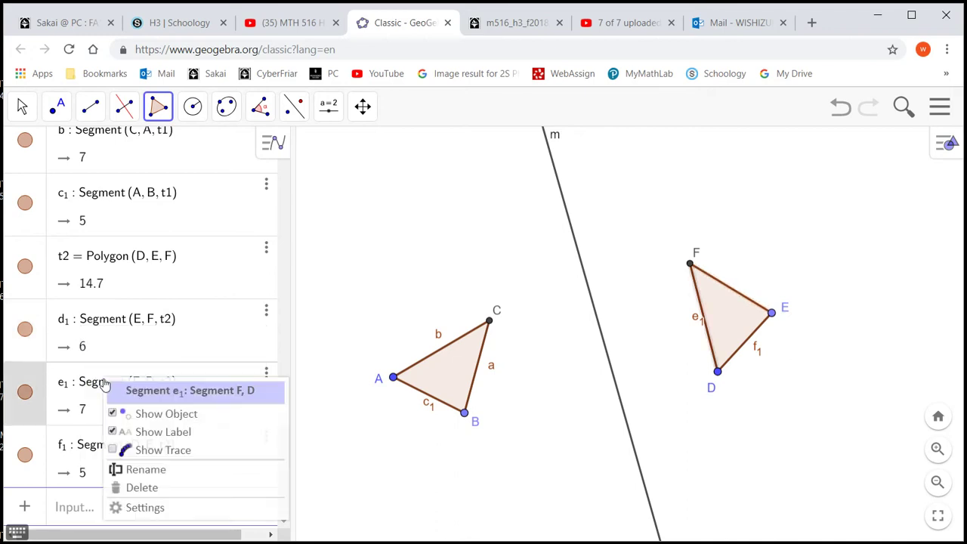
click(128, 433)
right_click(103, 445)
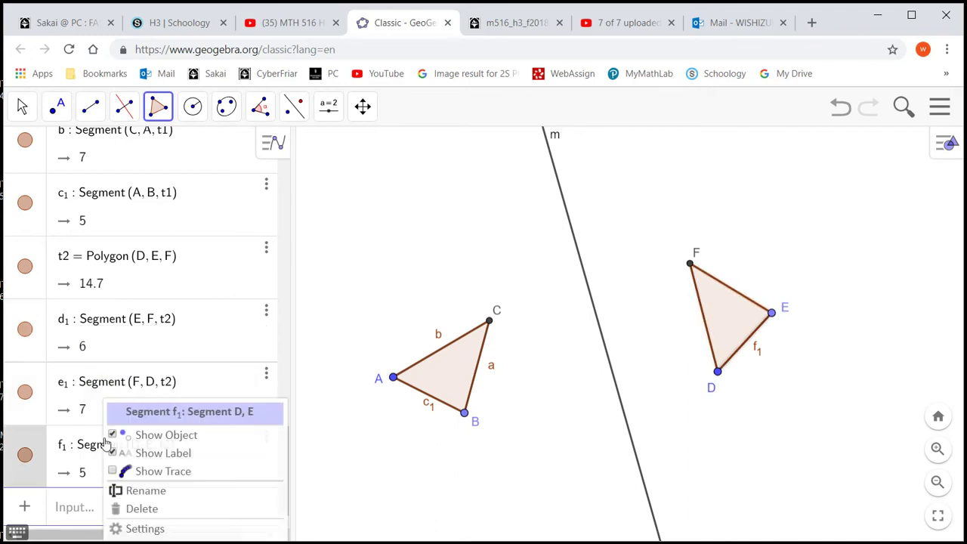
click(129, 453)
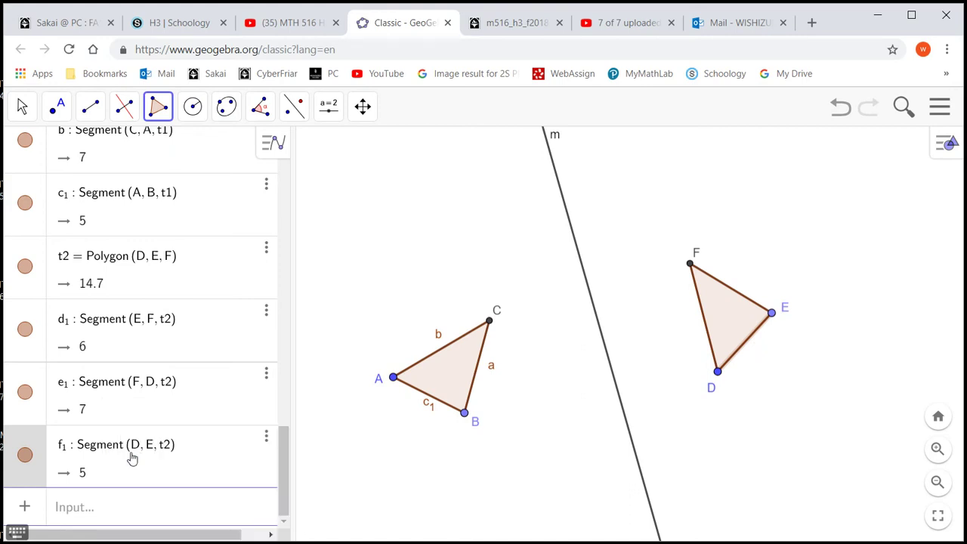
Hide the labels of triangle ABC's sides c1, b and a
scroll(95, 274, up, 2)
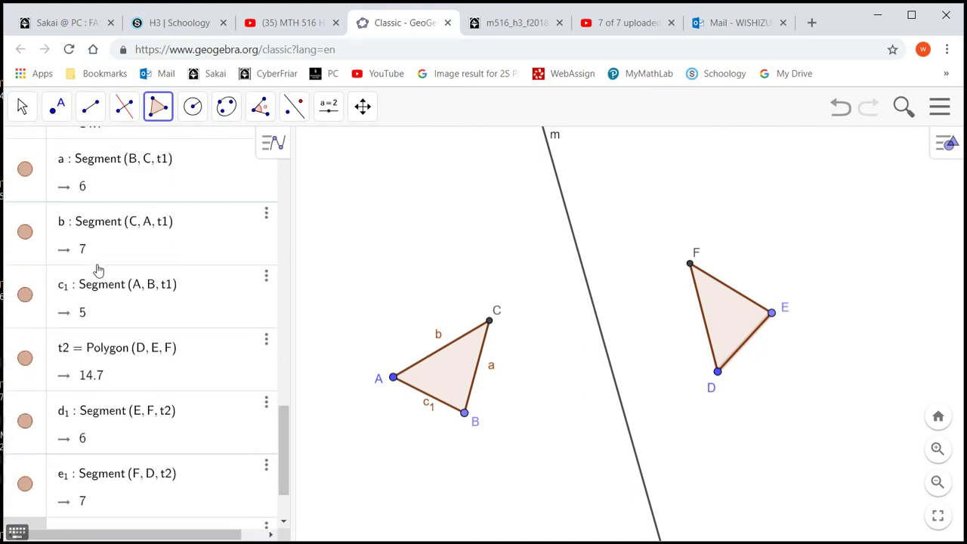
click(91, 302)
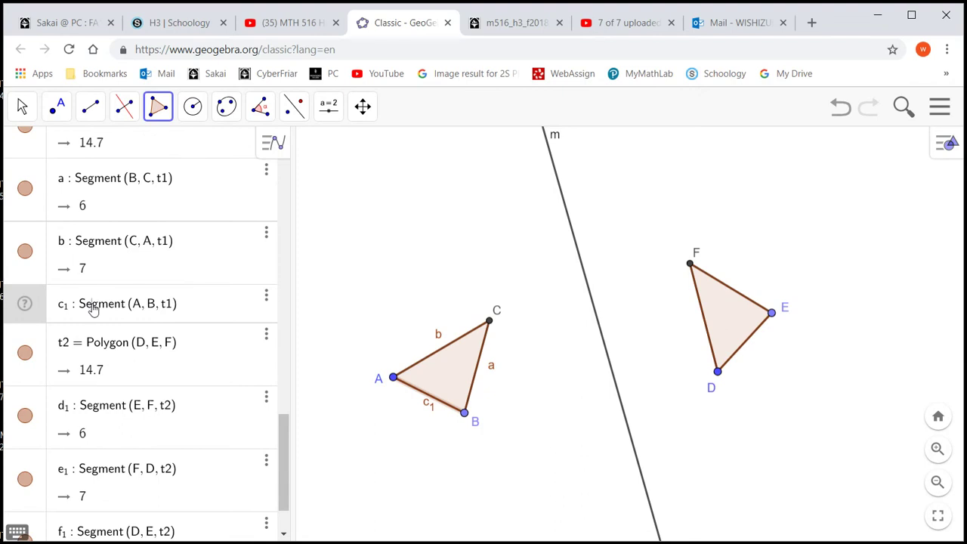
click(30, 305)
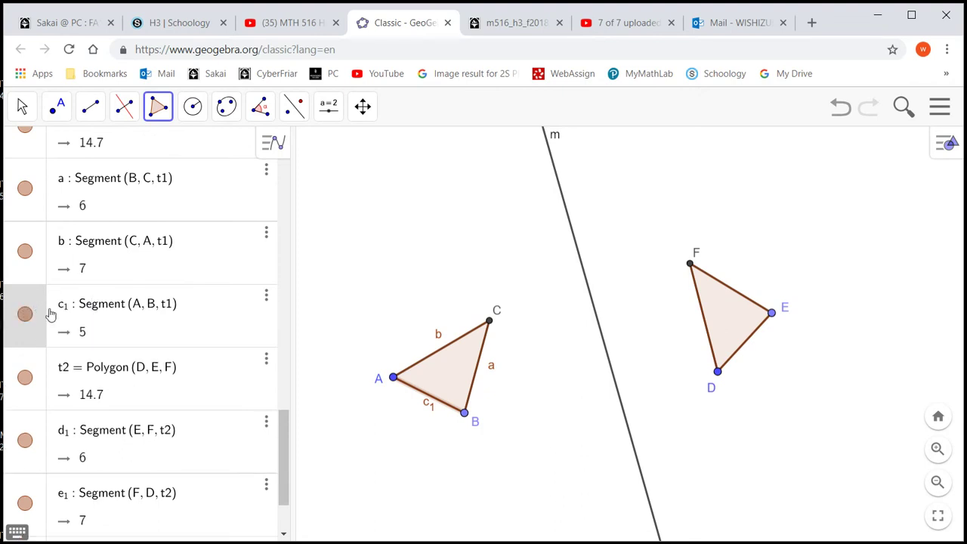
right_click(96, 311)
click(129, 361)
right_click(116, 249)
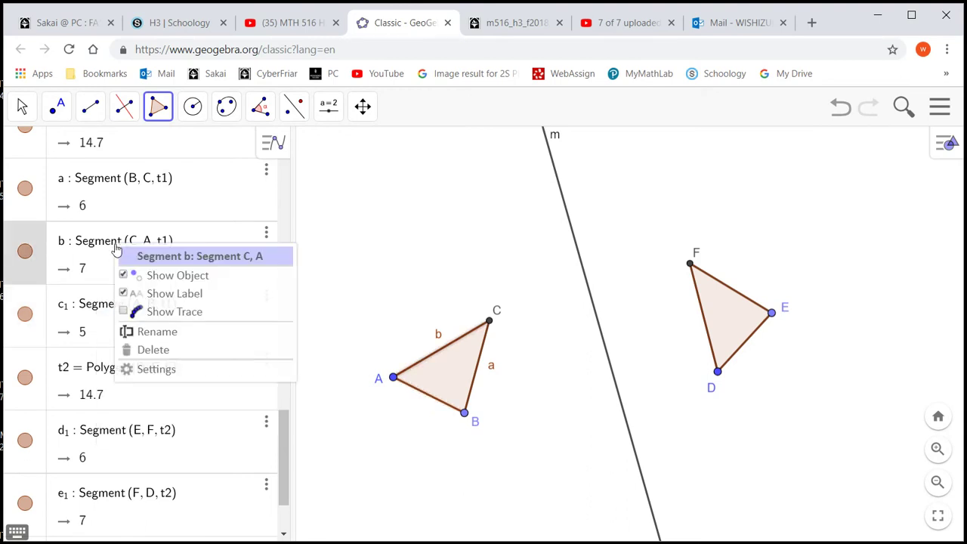
click(153, 294)
right_click(128, 183)
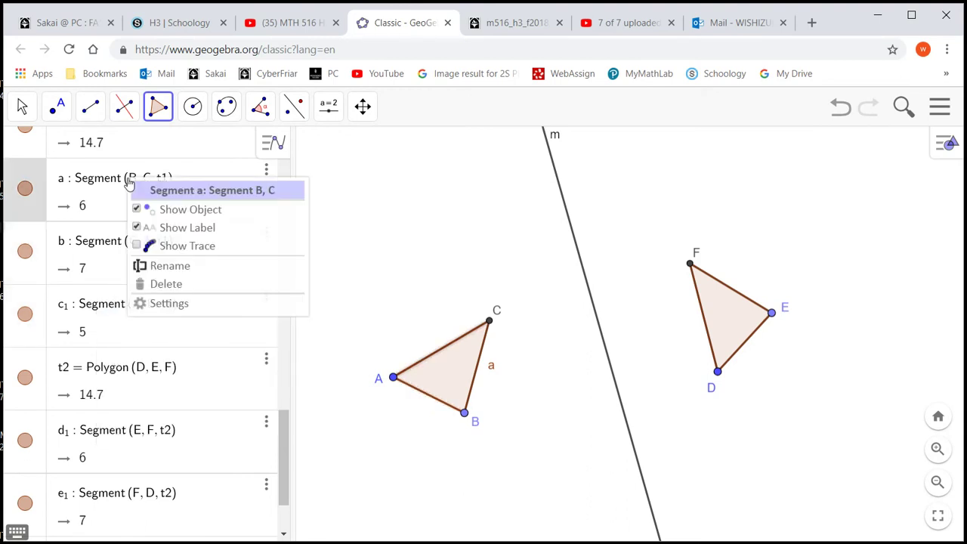
click(160, 228)
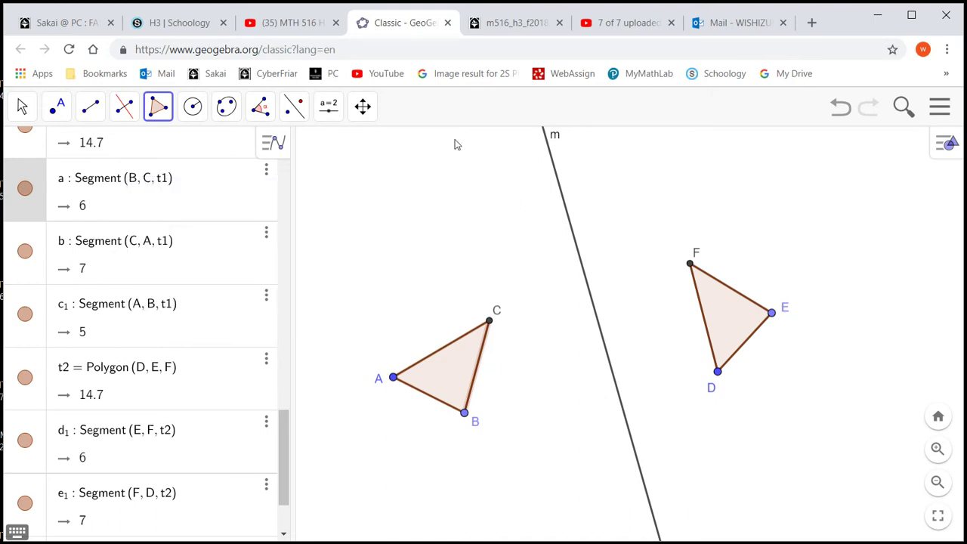
Reflect triangle DEF across line m, giving D′E′F′ with F′ landing on C
click(294, 107)
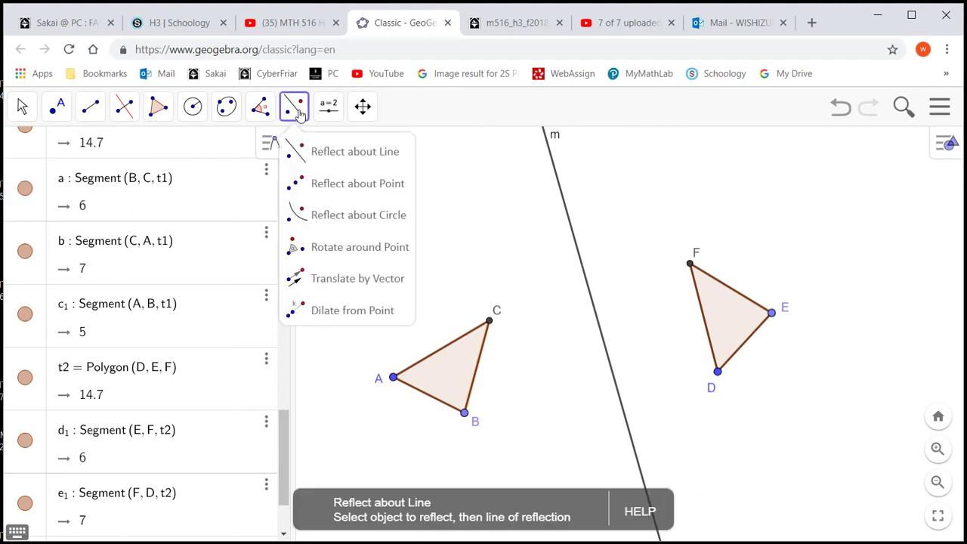
click(326, 159)
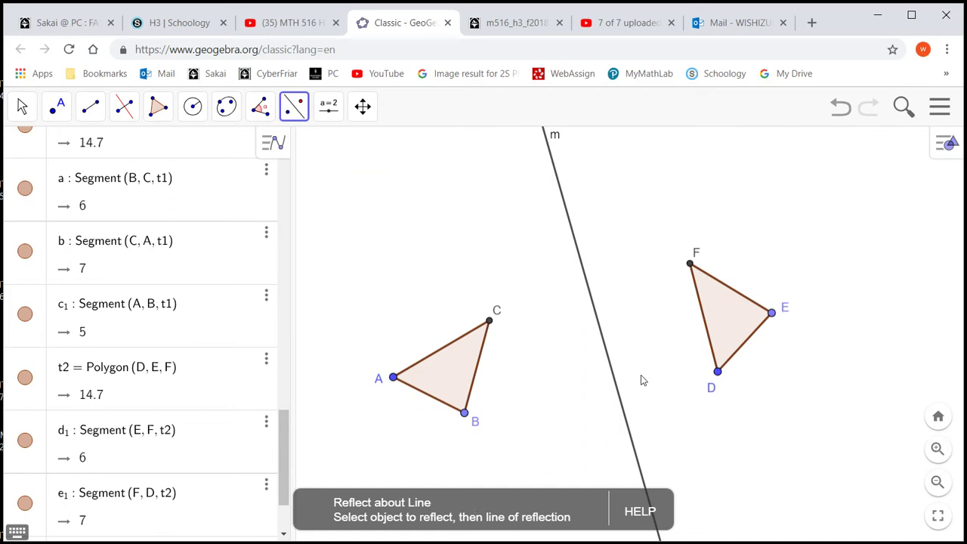
click(725, 321)
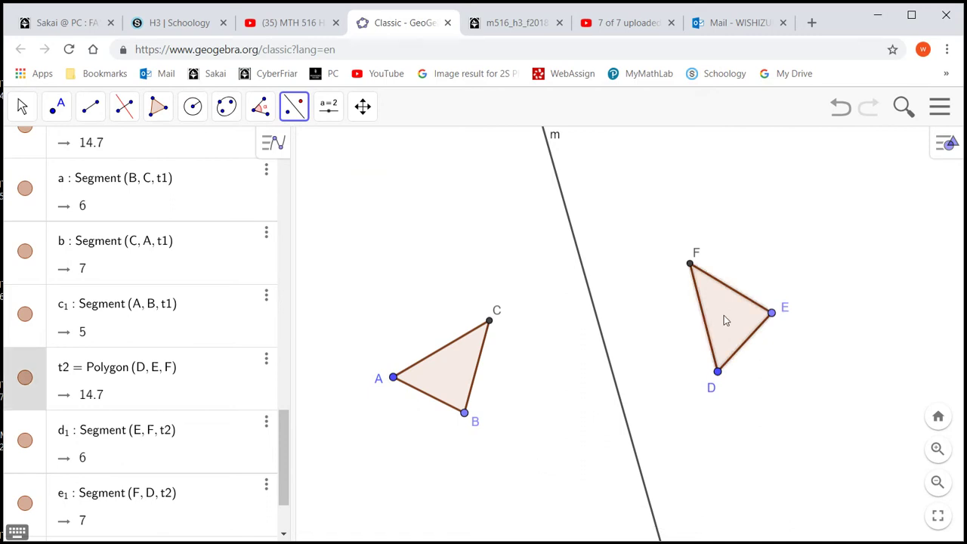
click(605, 347)
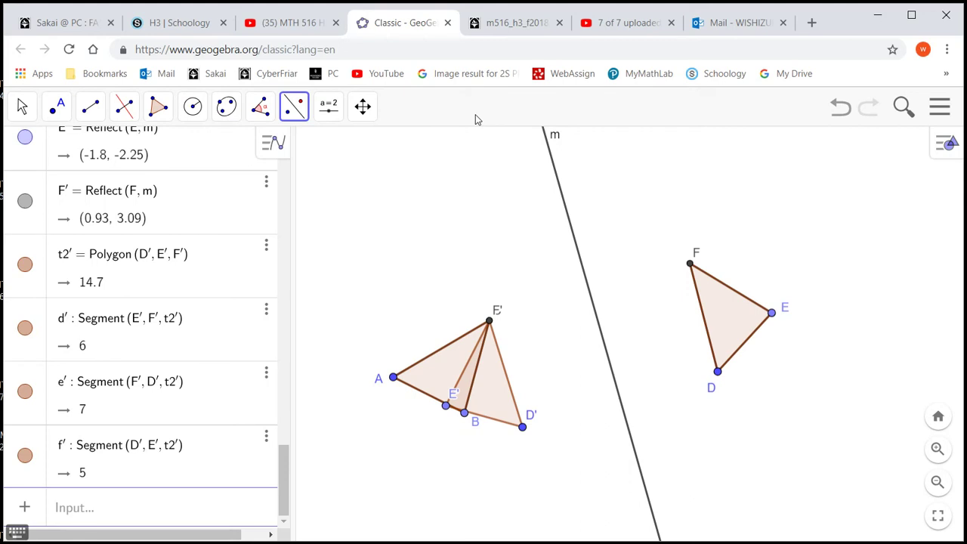
click(126, 111)
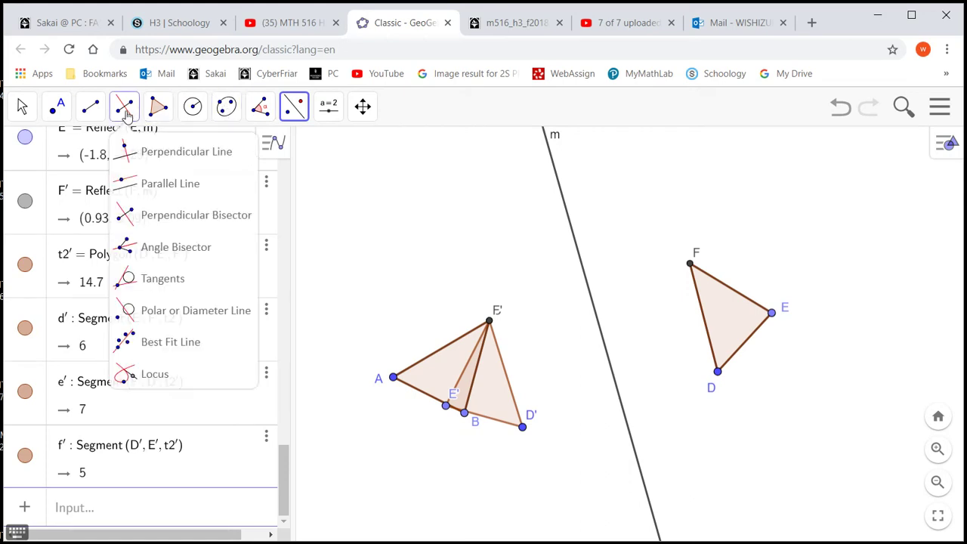
Draw line n, the perpendicular bisector of A and D′ (-8.12x + 3.14y = 2.1)
click(256, 216)
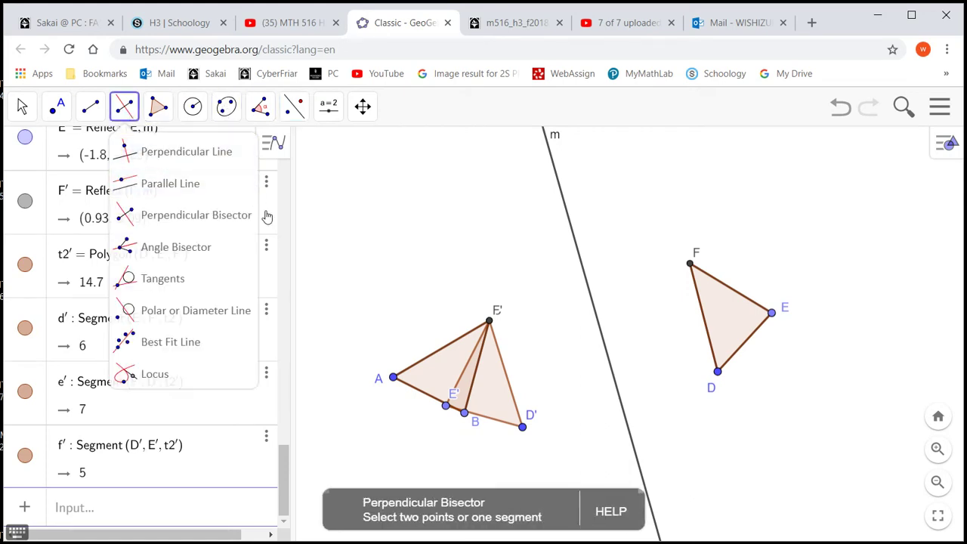
click(201, 223)
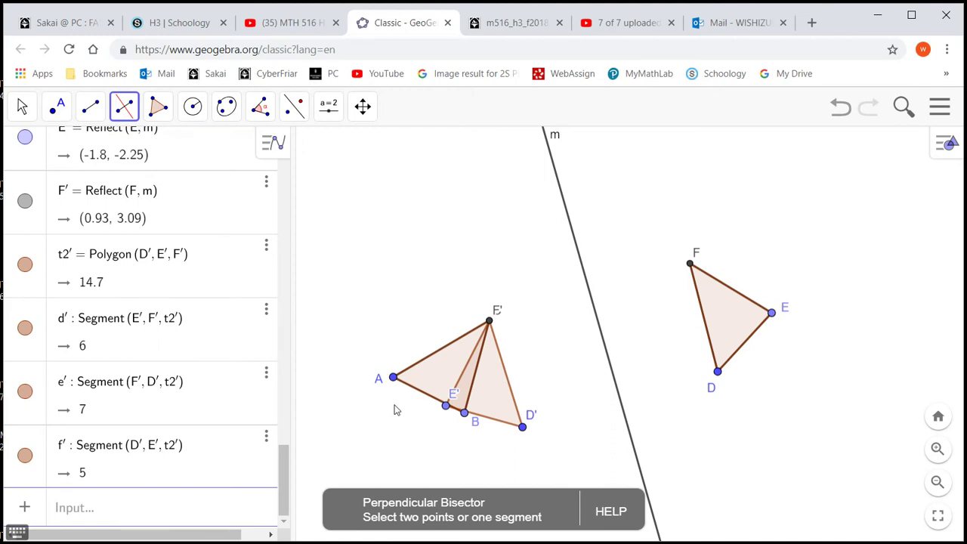
click(392, 377)
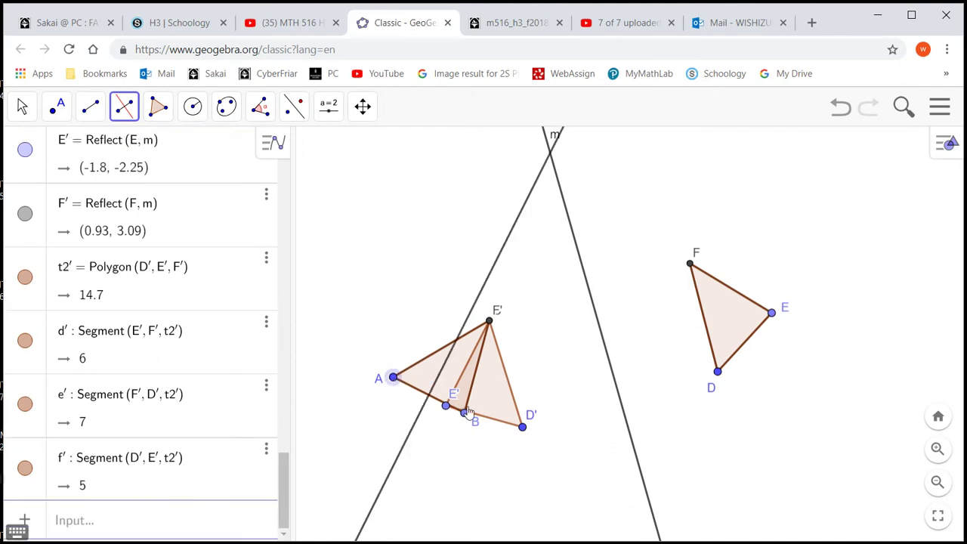
click(523, 428)
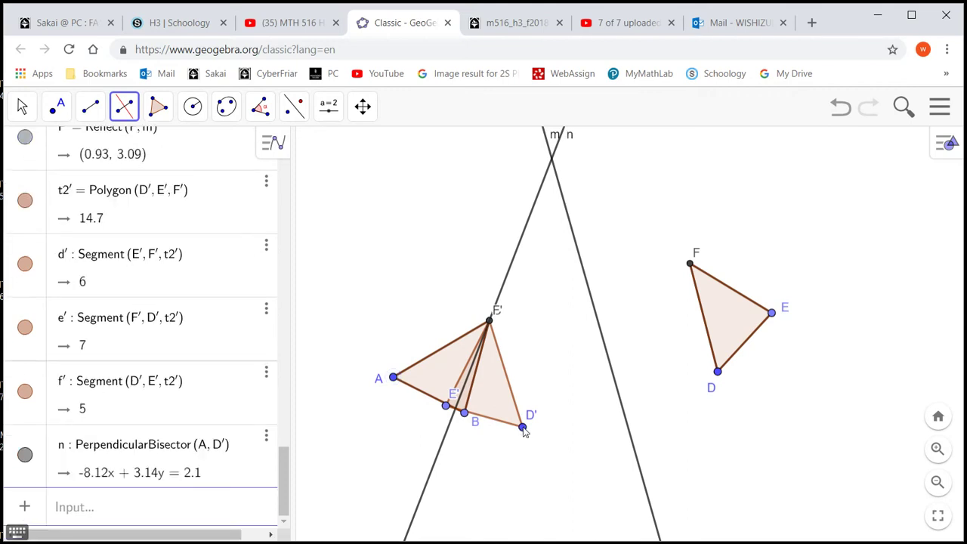
Reflect D′E′F′ across line n onto ABC as D″E″F″, then recentre the view
click(294, 105)
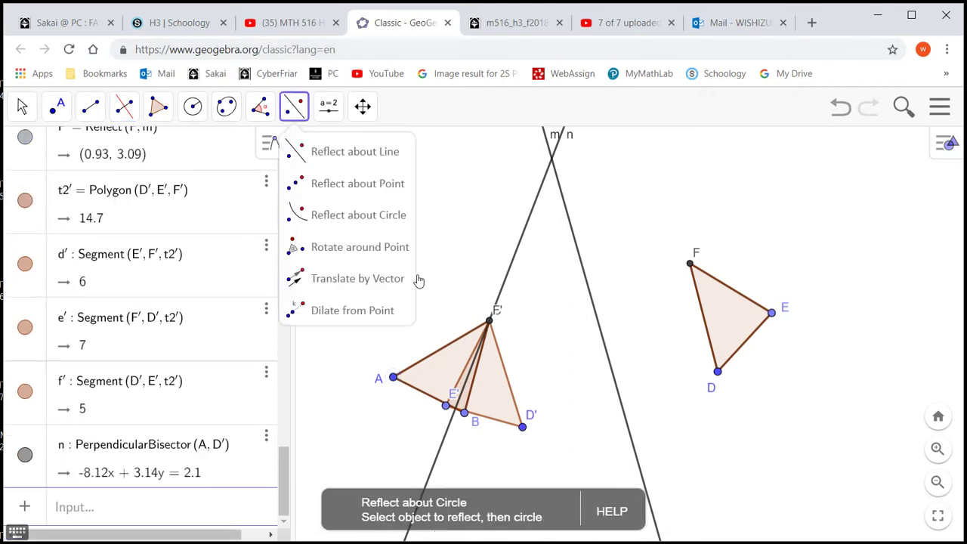
click(505, 402)
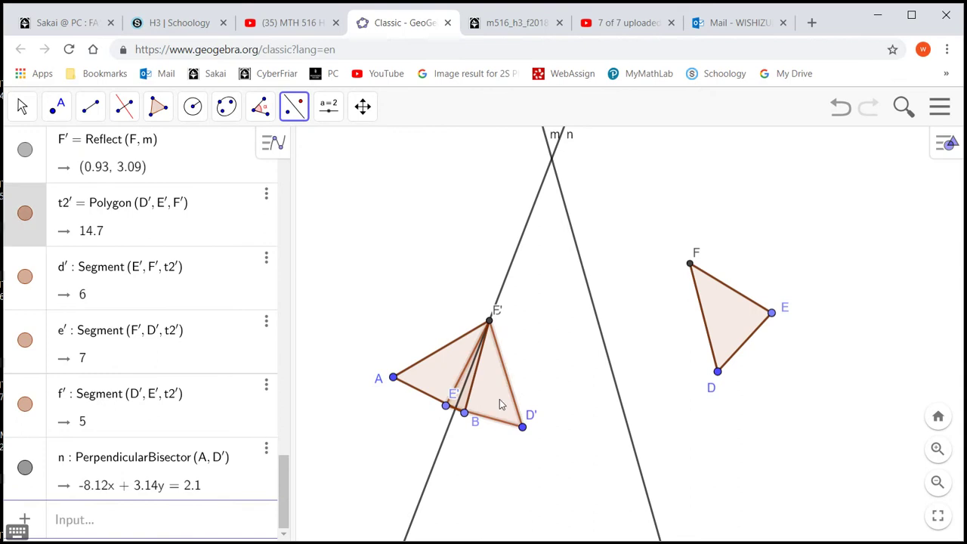
click(506, 283)
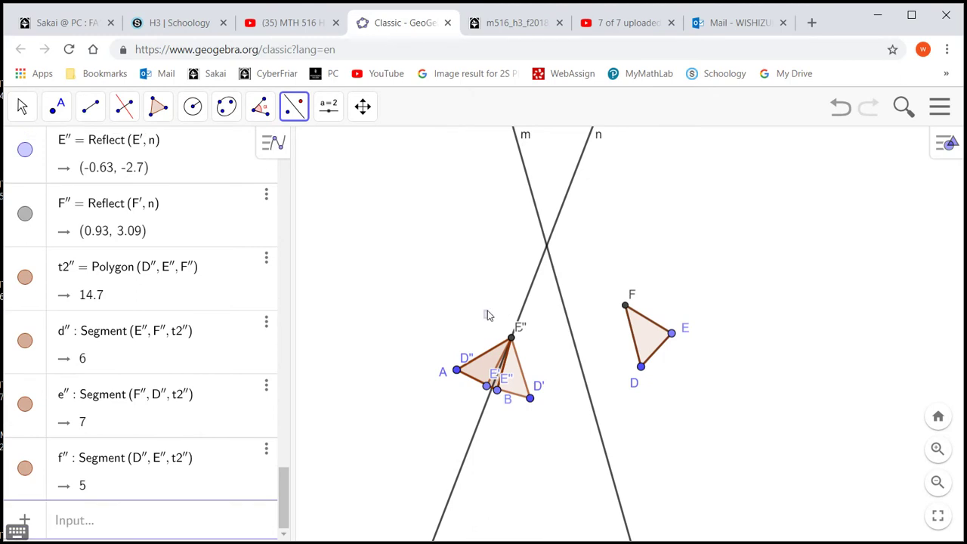
click(23, 107)
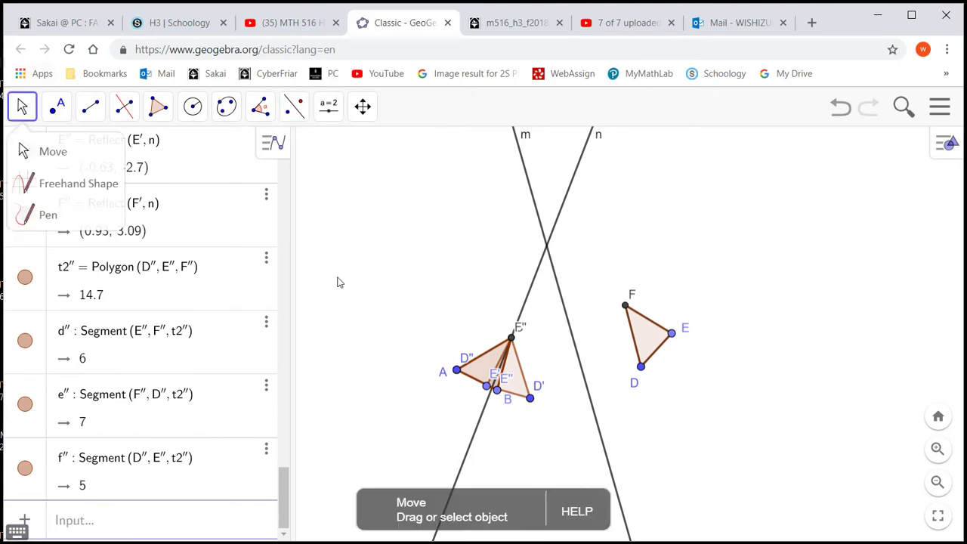
drag(337, 302, 371, 296)
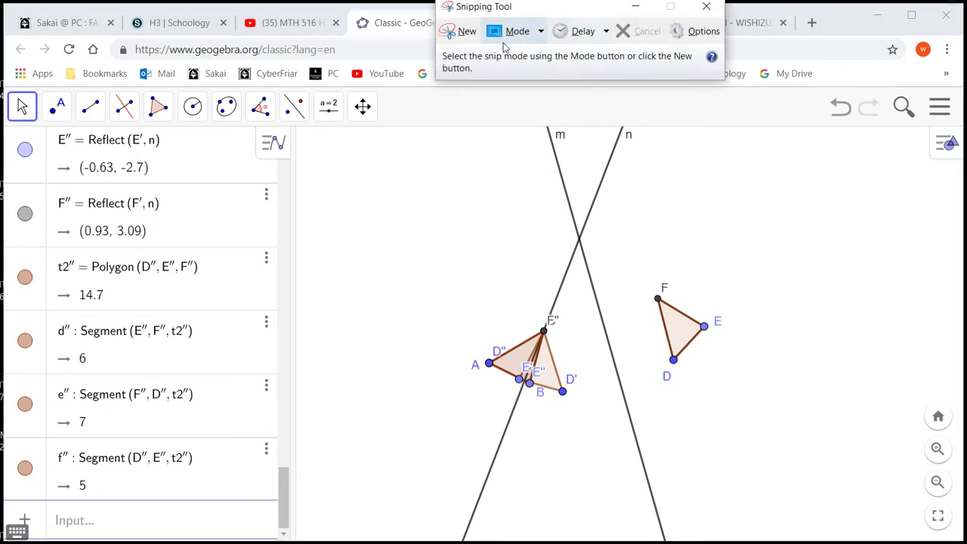
Snip the triangles with lines m and n and save it to the Desktop as p10a
click(465, 34)
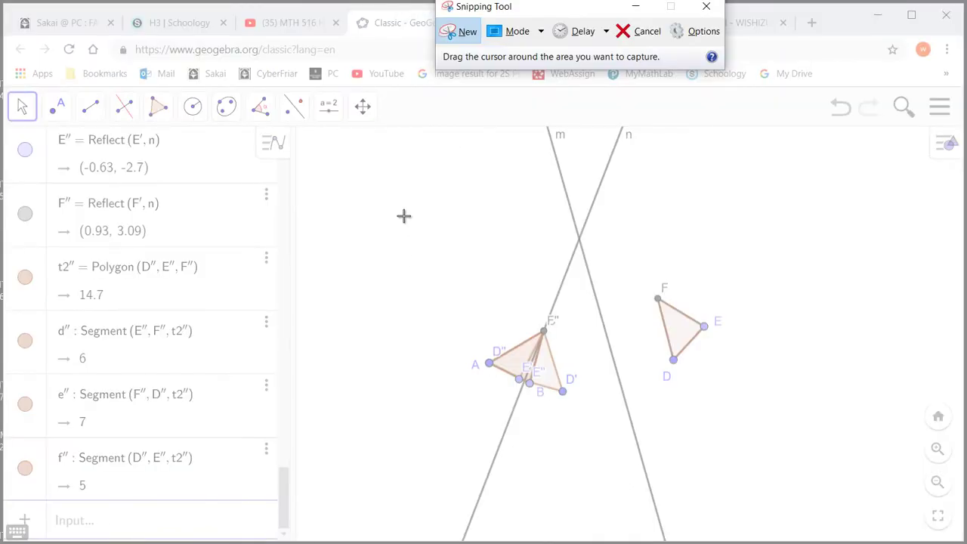
drag(403, 206, 791, 457)
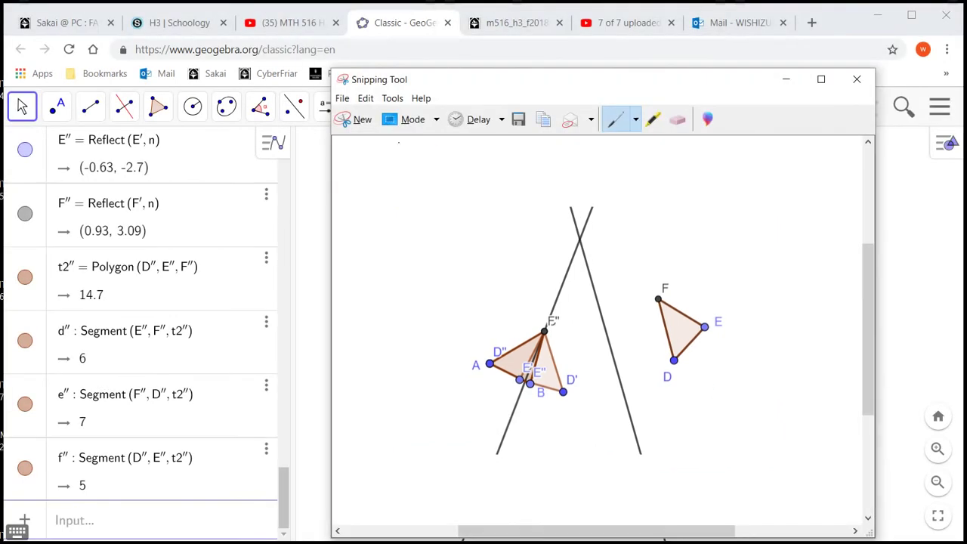
click(342, 99)
click(359, 134)
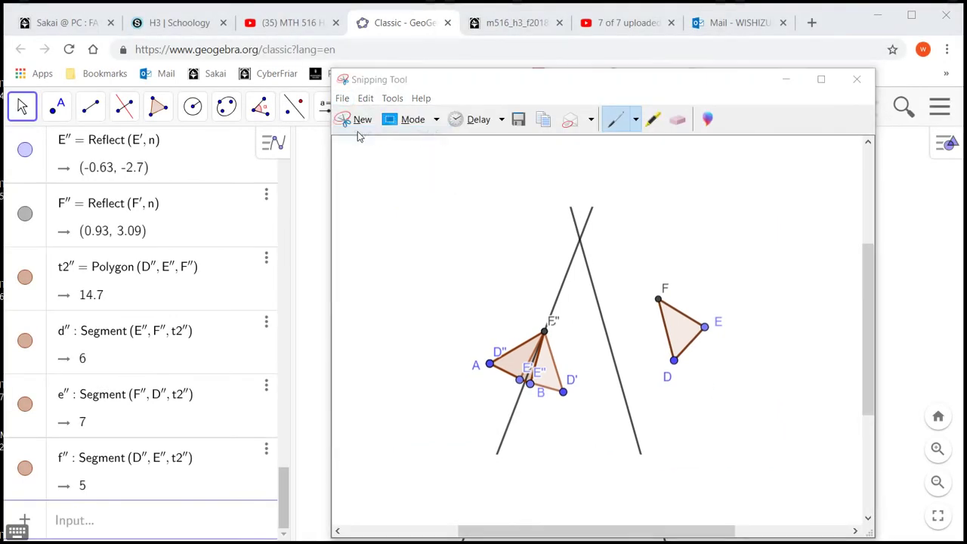
text(p10a)
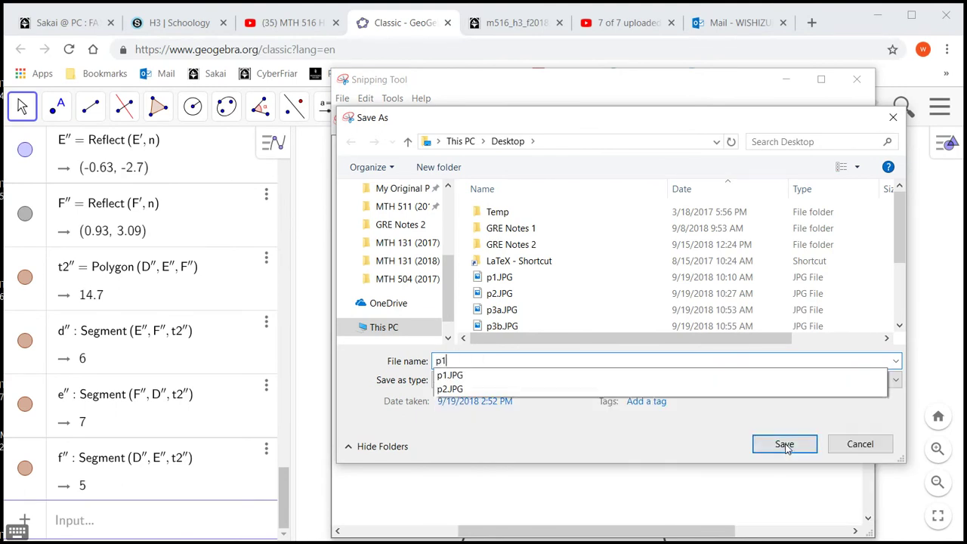
click(803, 446)
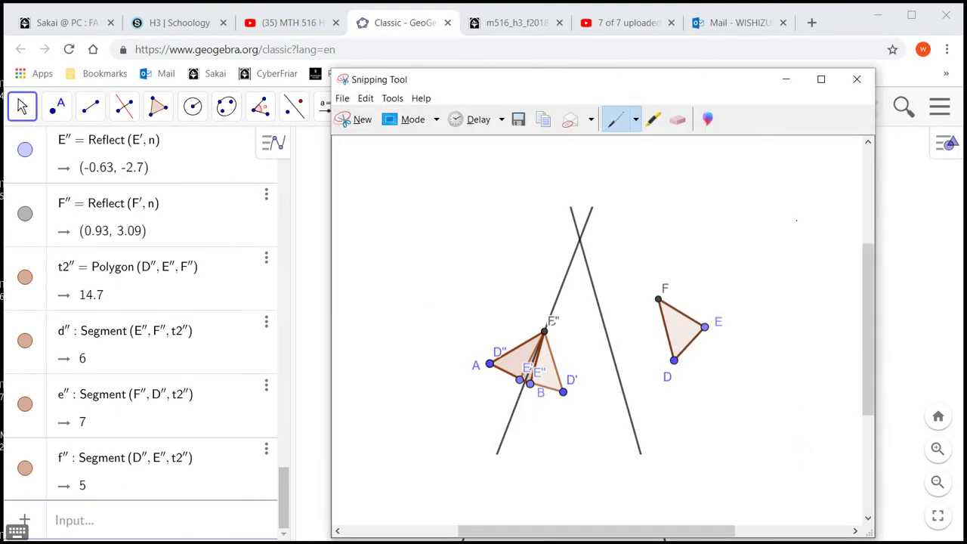
click(857, 79)
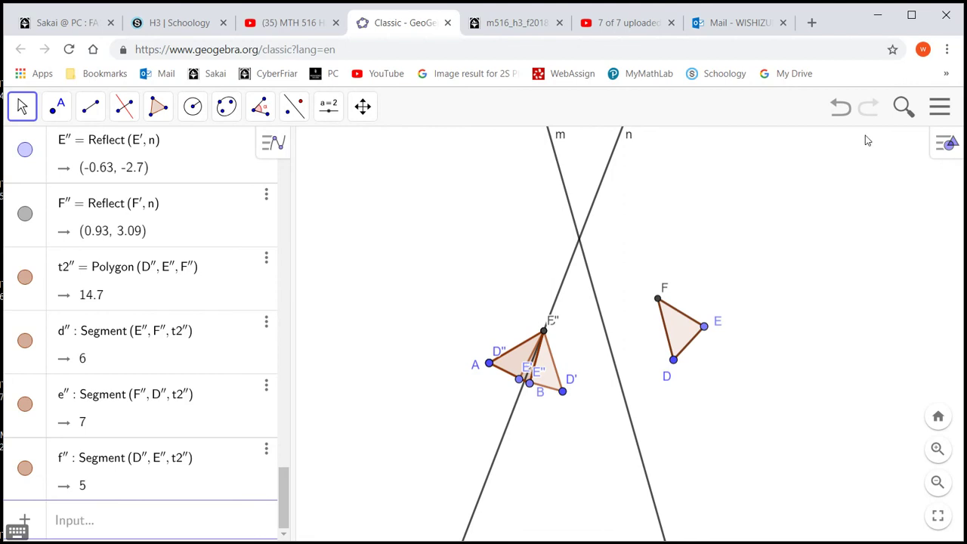
Start a new empty construction, choosing Don't Save for the old reflection file
click(938, 113)
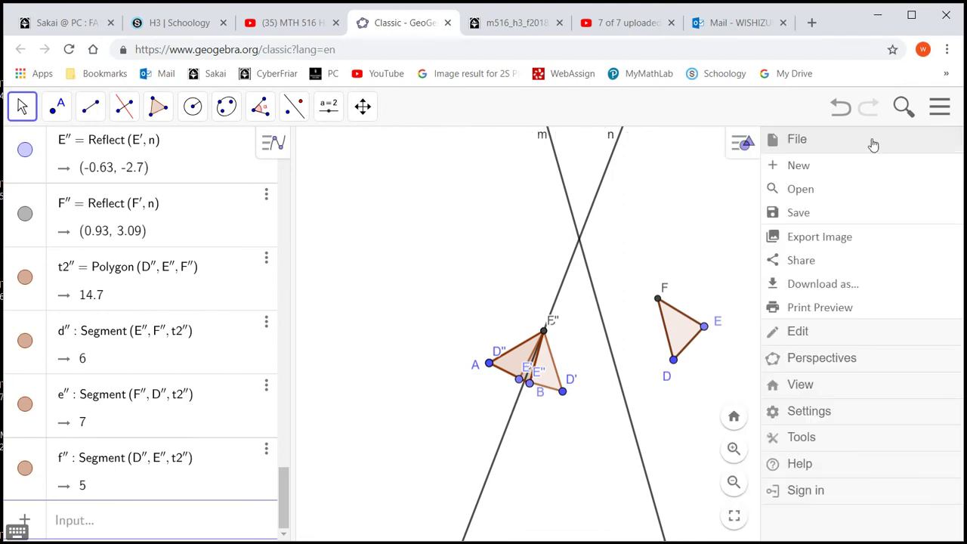
click(810, 169)
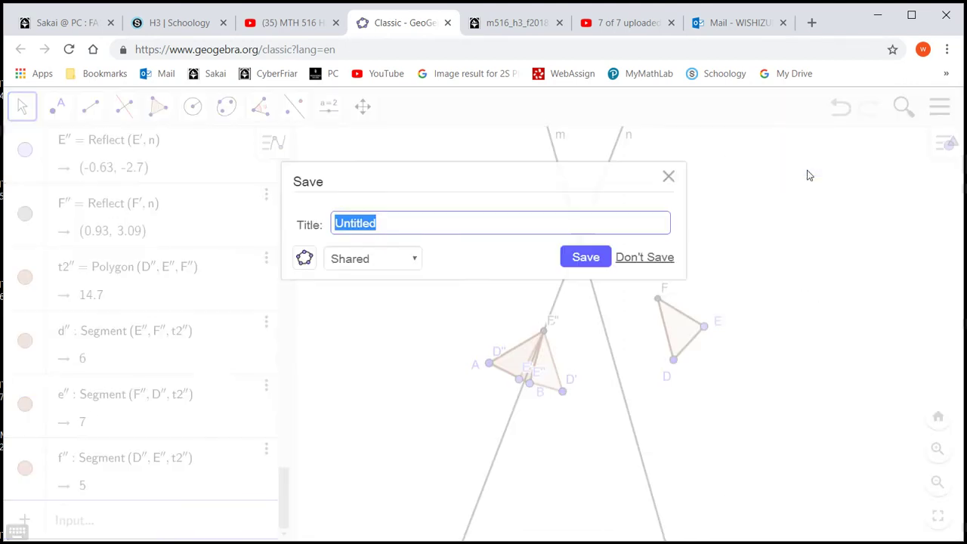
click(638, 261)
click(638, 269)
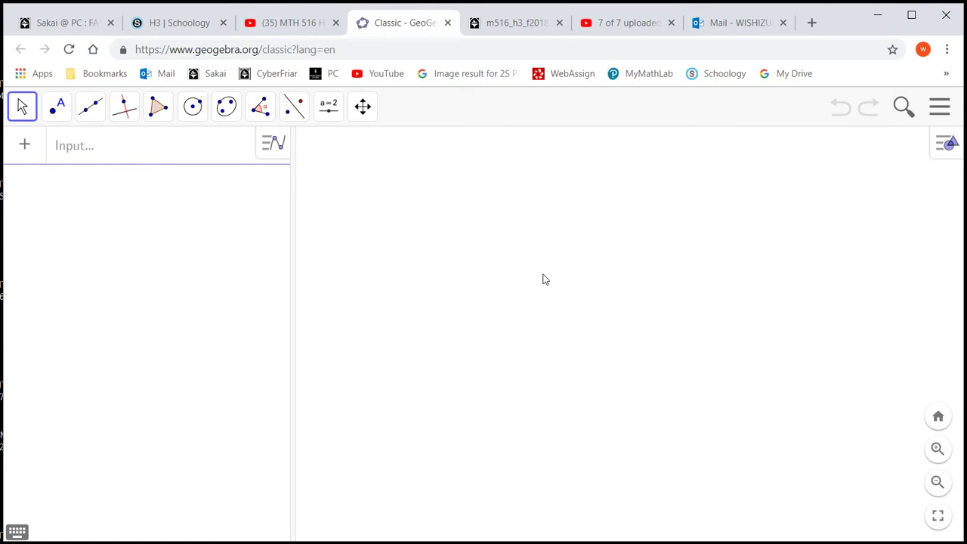
Draw circle c of radius 5 about A and place point B on it
click(192, 107)
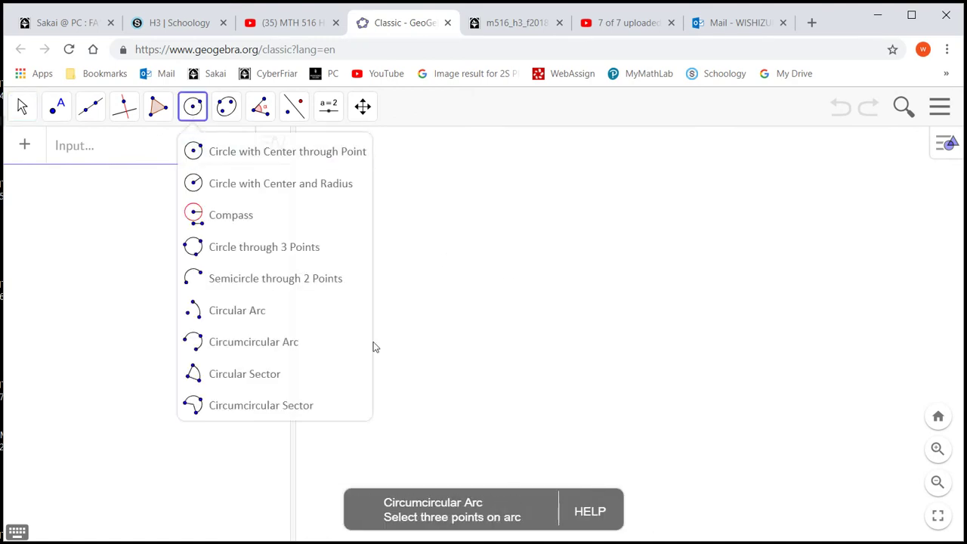
click(293, 189)
click(415, 421)
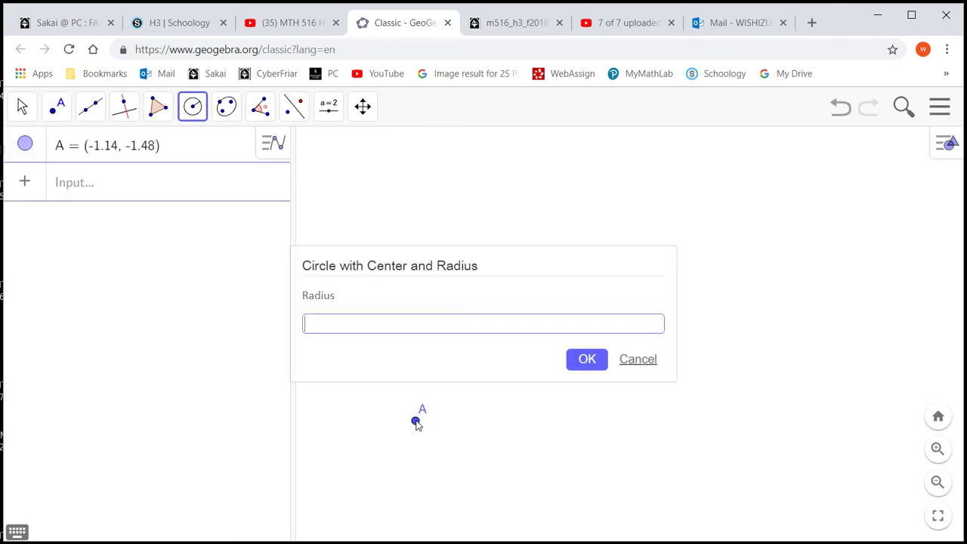
text(5)
key(Return)
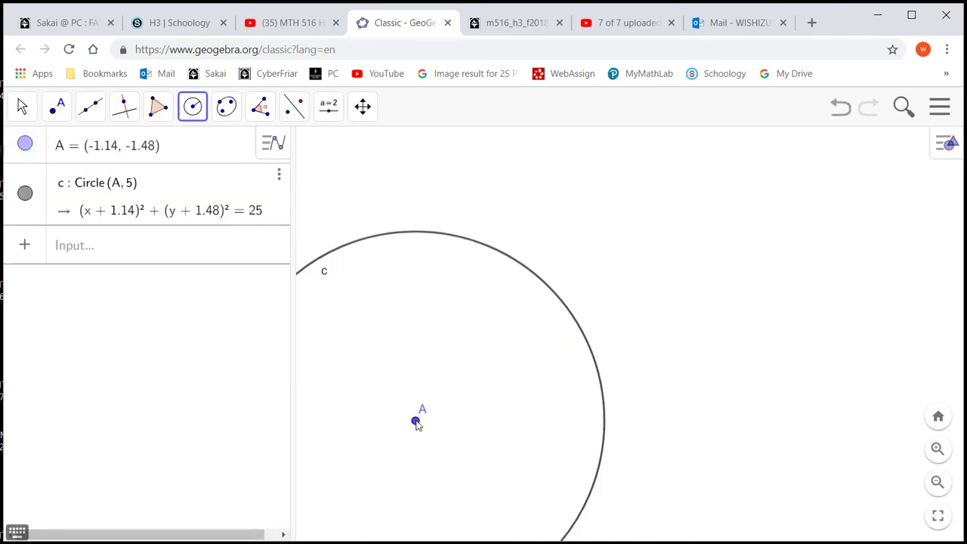
click(58, 112)
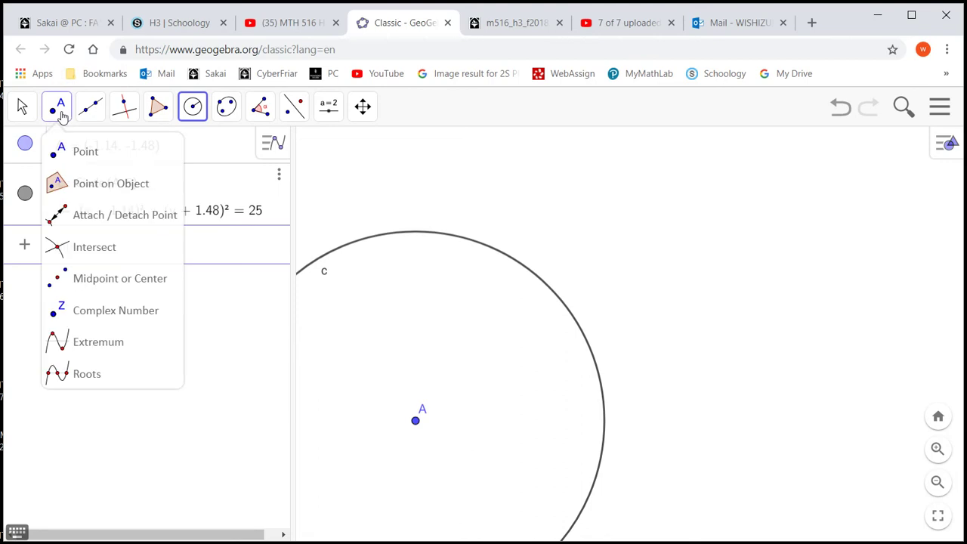
click(601, 386)
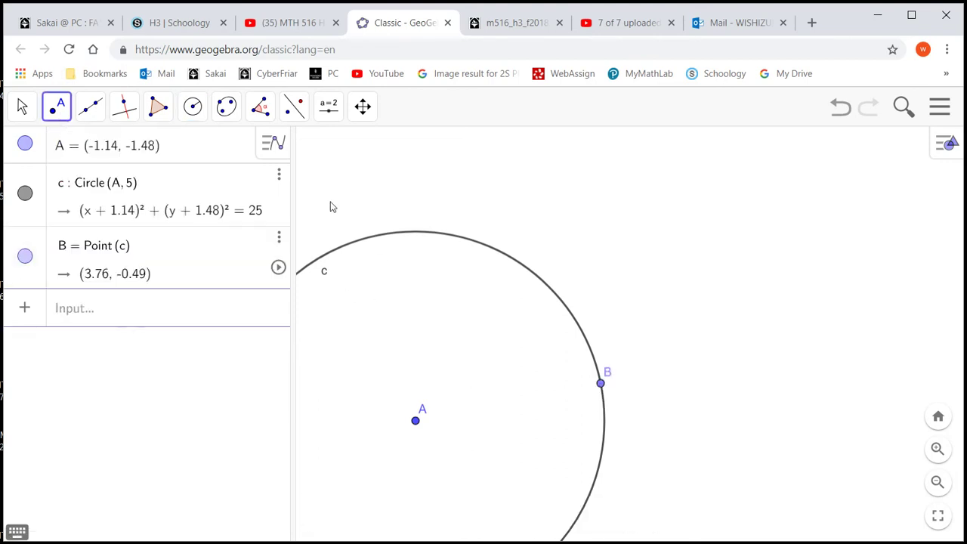
Draw circles of radius 6 about B and 7 about A, marking intersection C (1.42, 5.03)
click(192, 106)
click(231, 214)
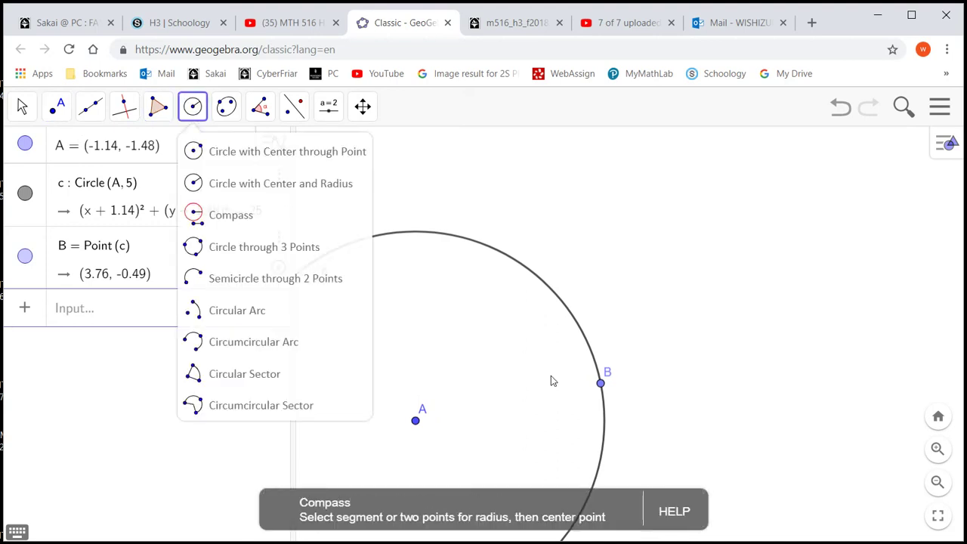
click(601, 384)
text(6)
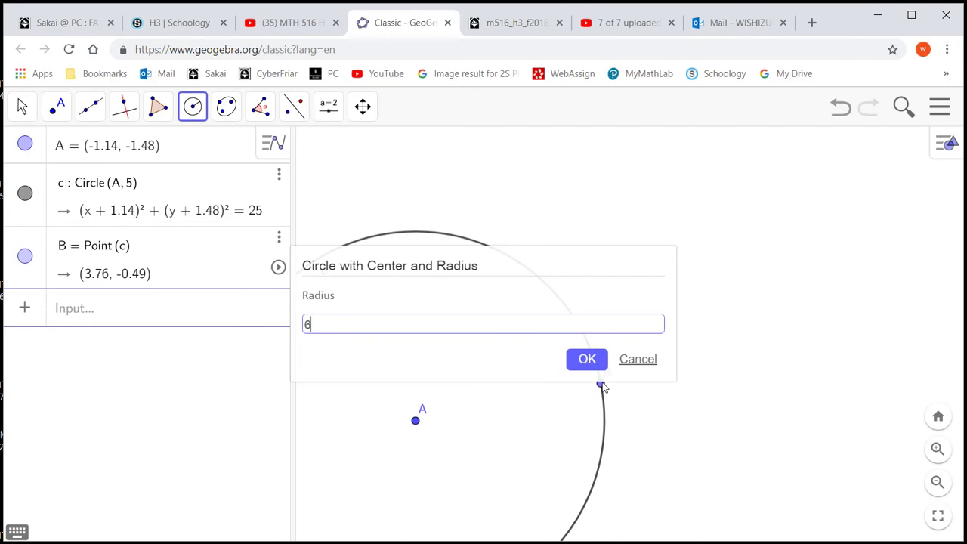
click(596, 364)
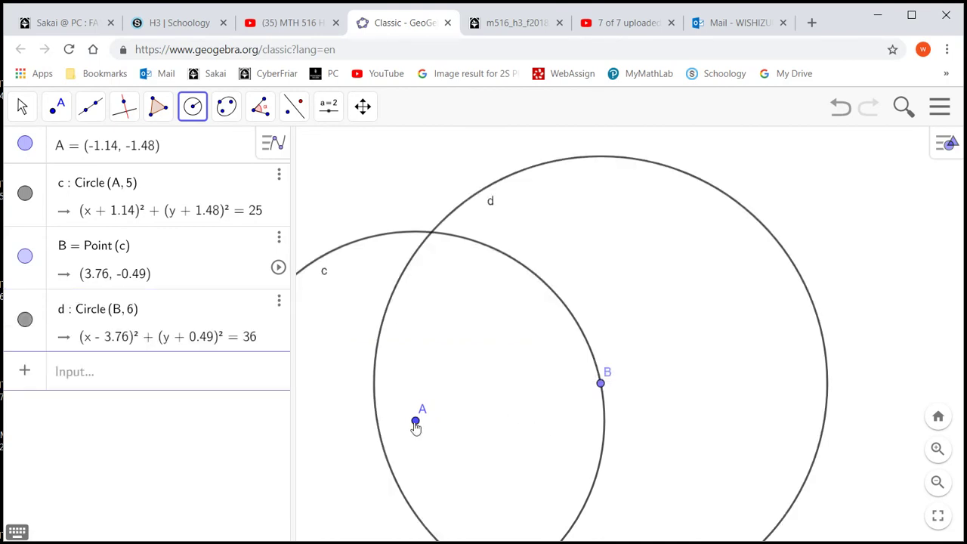
click(415, 424)
text(7)
key(Return)
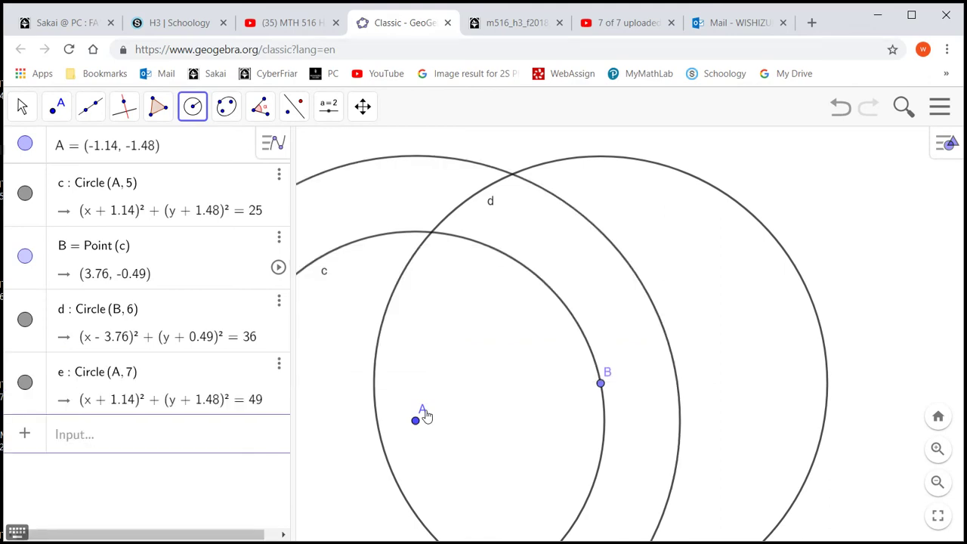
click(60, 118)
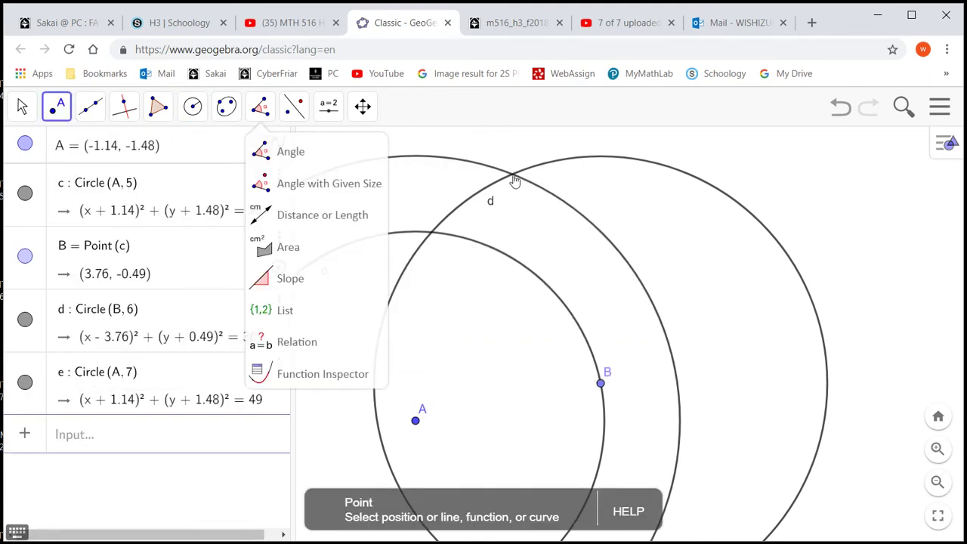
click(513, 176)
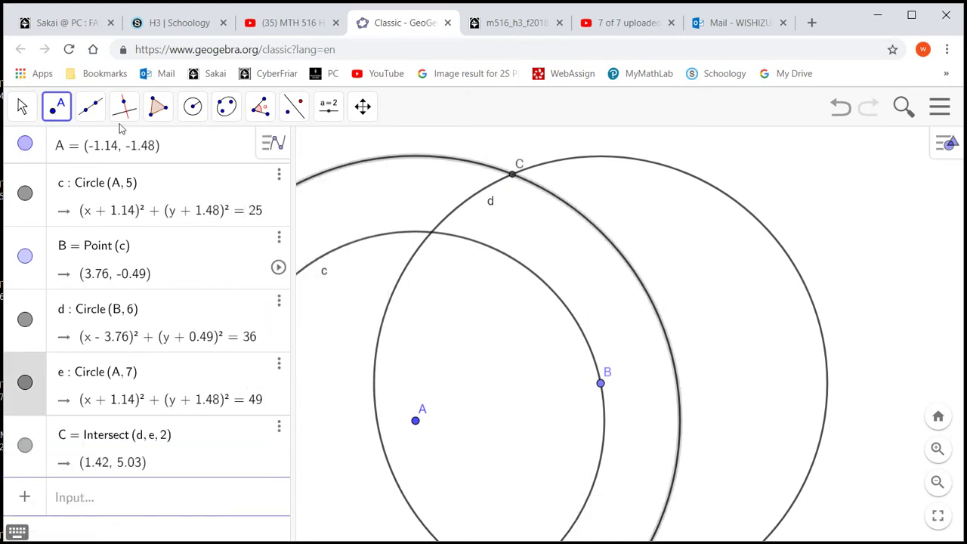
Draw triangle ABC as polygon t1 with sides 5, 6 and 7
click(158, 107)
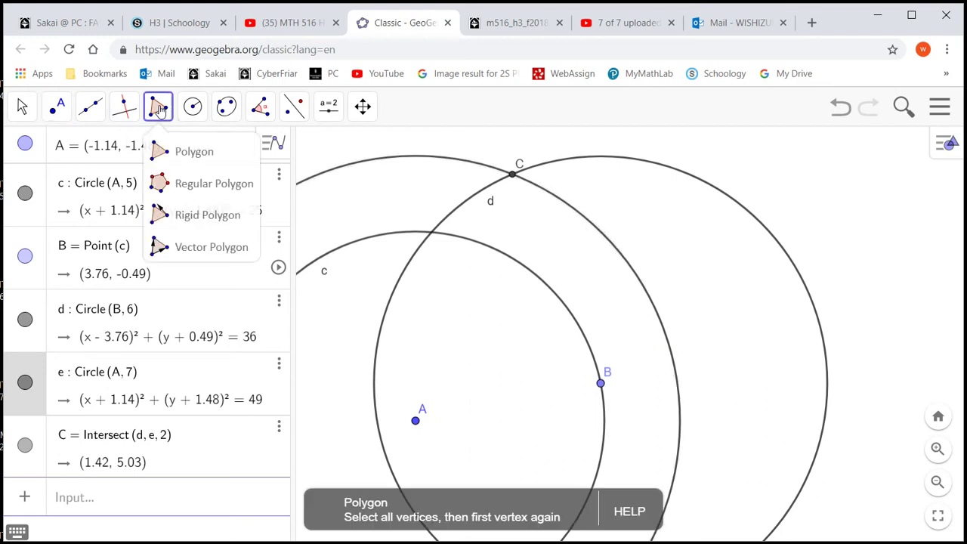
click(415, 422)
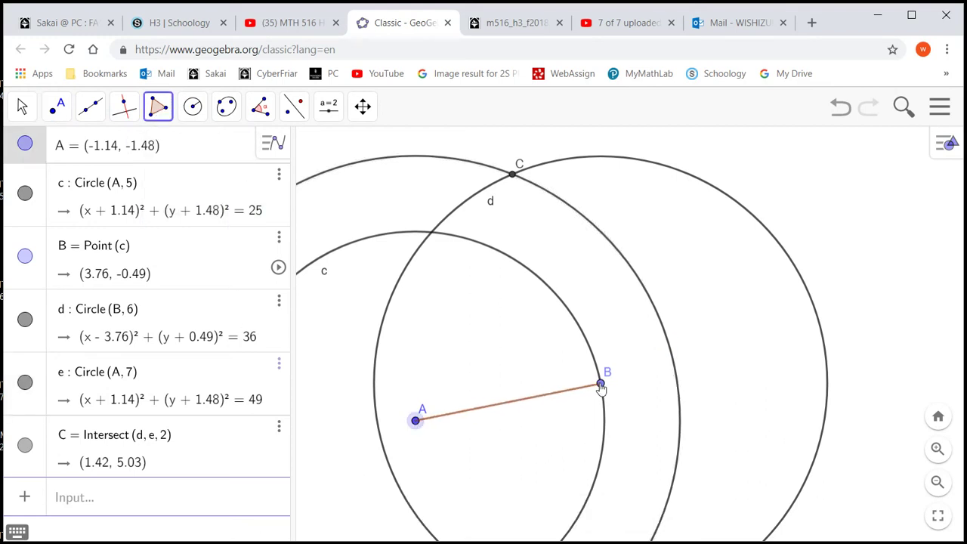
click(600, 385)
click(514, 178)
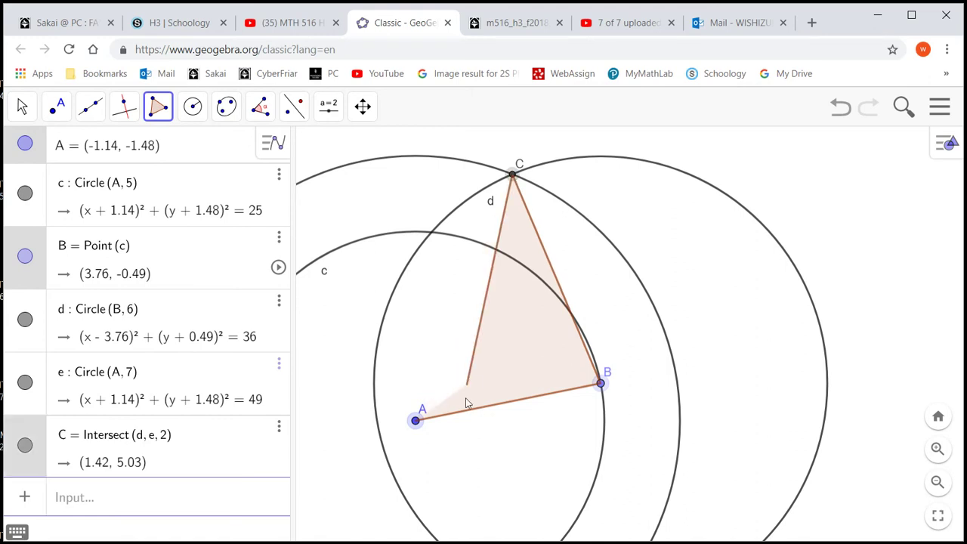
click(416, 423)
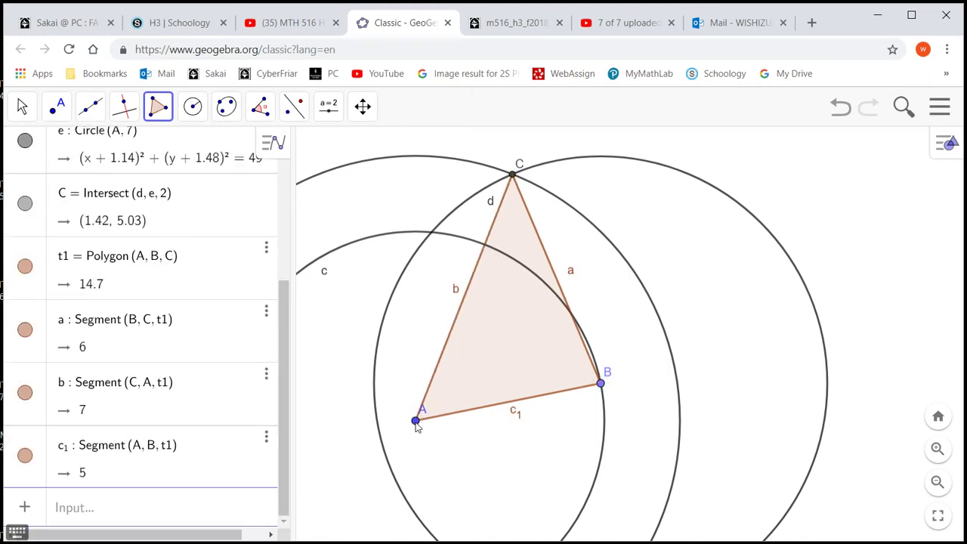
Hide construction circles e, d and c in the Algebra view
scroll(155, 328, up, 5)
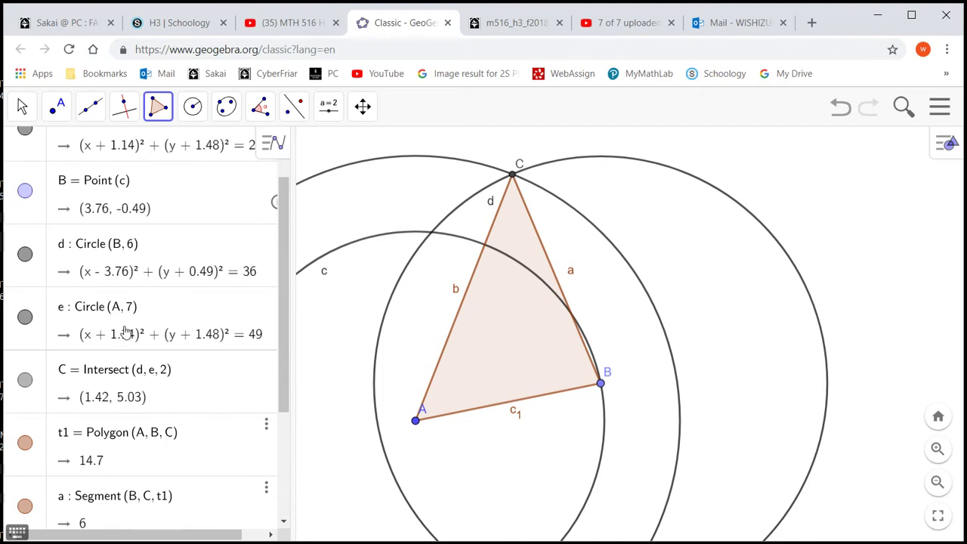
click(25, 316)
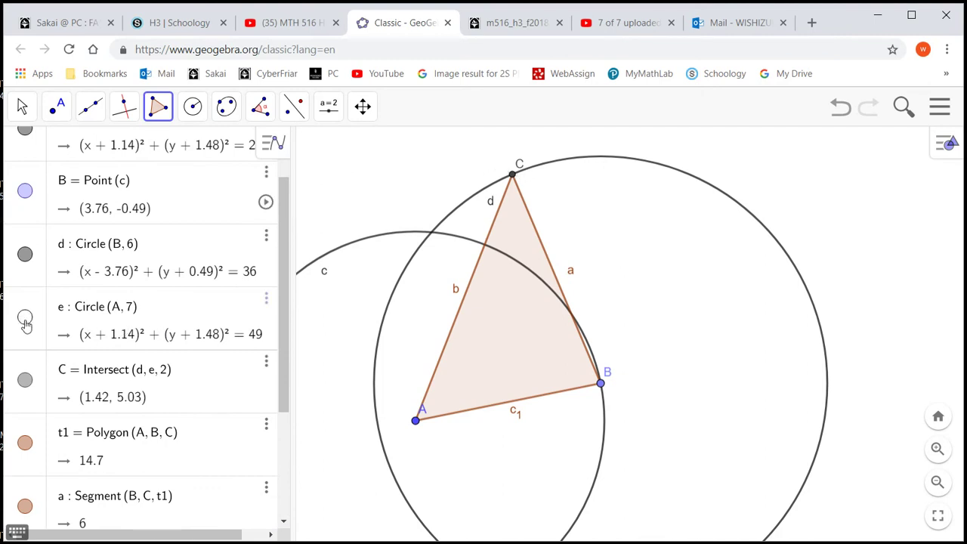
click(23, 256)
scroll(36, 202, up, 1)
scroll(35, 202, up, 1)
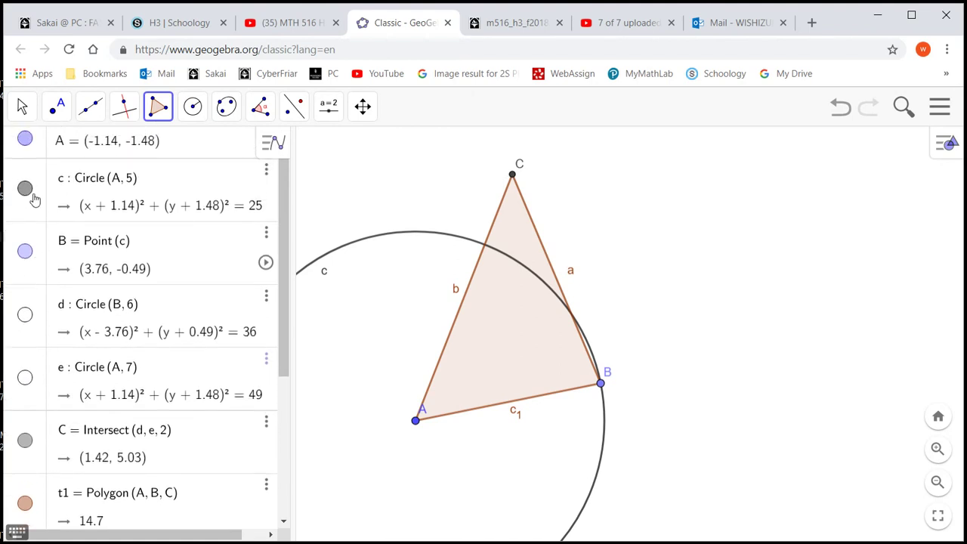
click(27, 189)
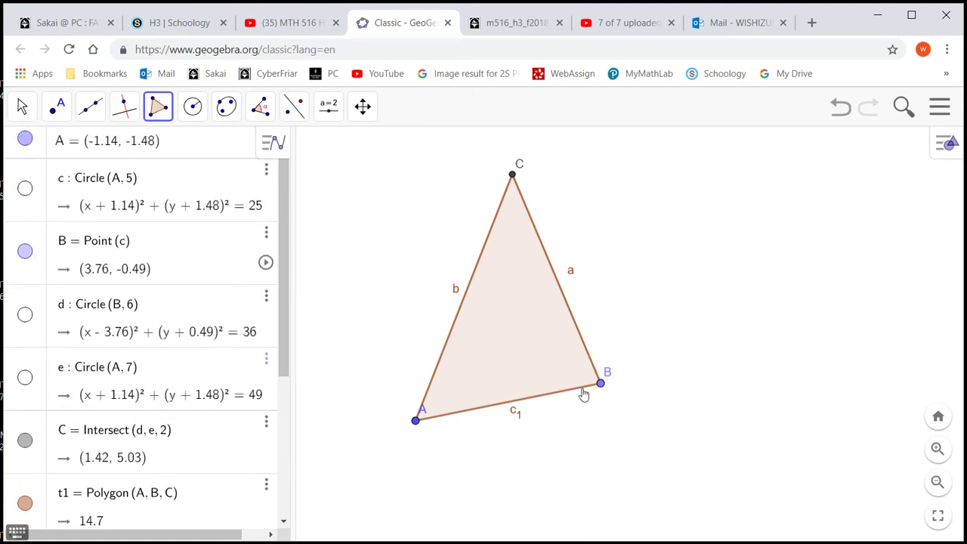
scroll(600, 383, down, 3)
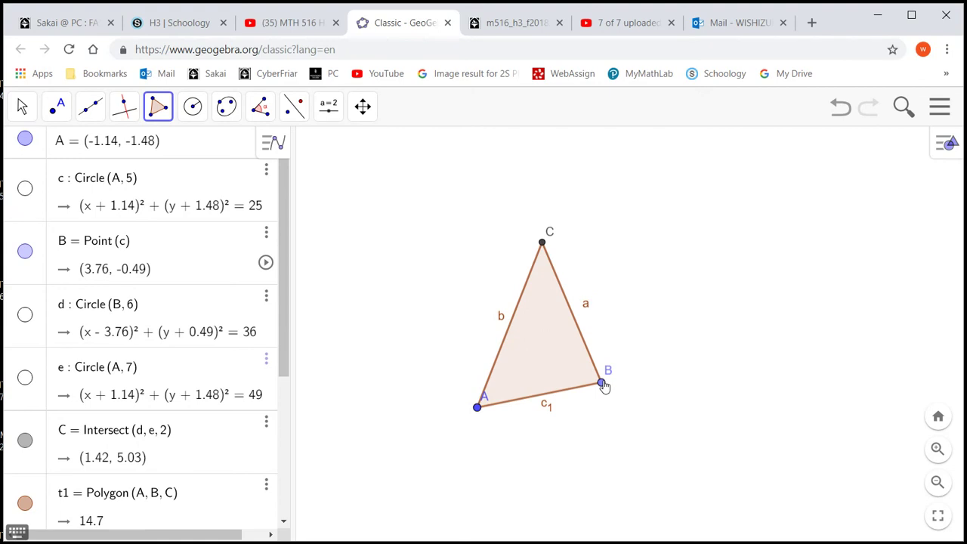
Undo a stray point D and pan the view so the triangle sits lower left
click(655, 327)
key(ctrl+z)
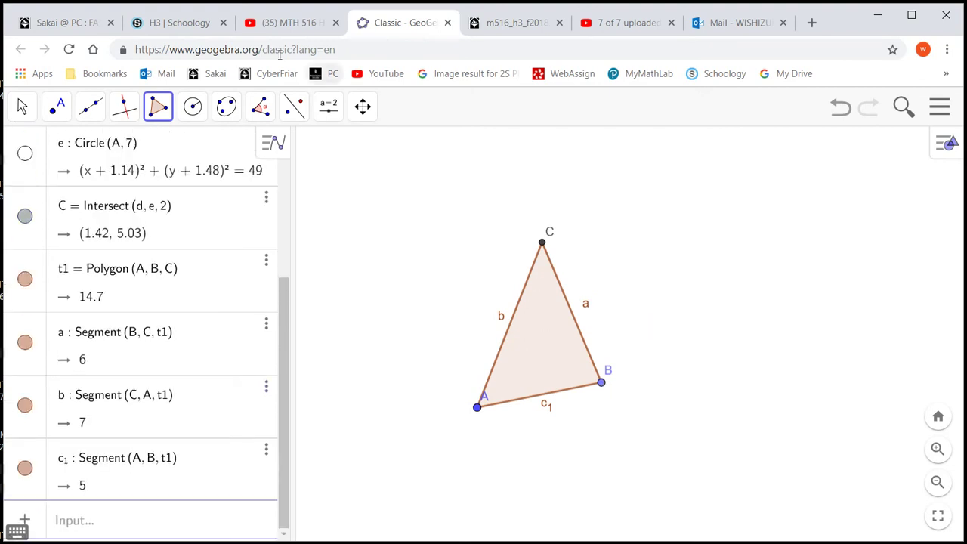
click(23, 108)
click(91, 106)
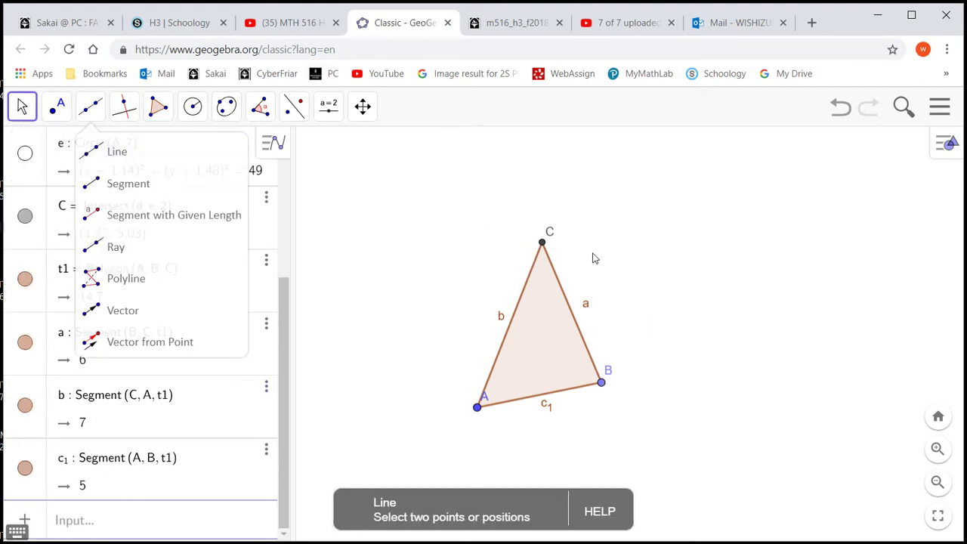
key(Escape)
drag(624, 296, 547, 314)
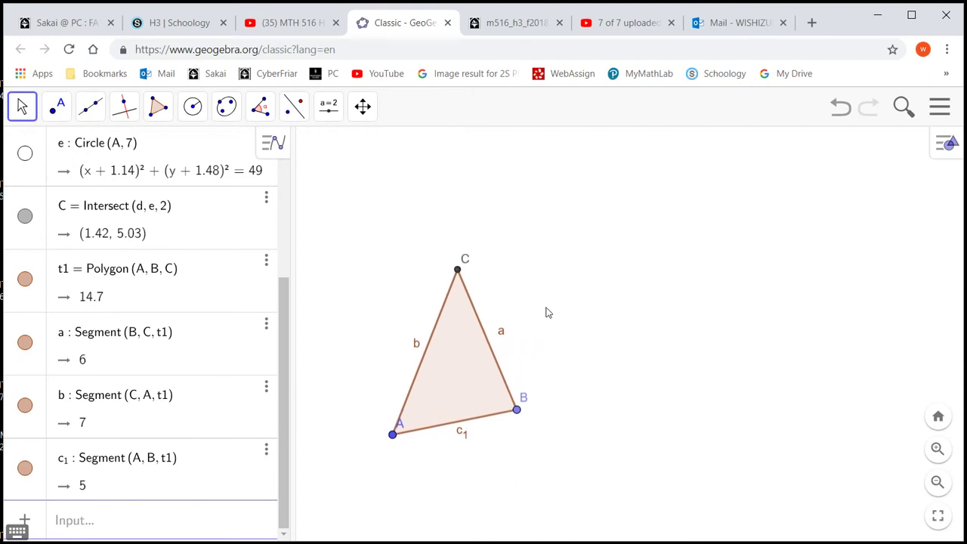
Draw circle f of radius 5 around a new point D and place point E on it
click(193, 106)
click(219, 184)
click(216, 185)
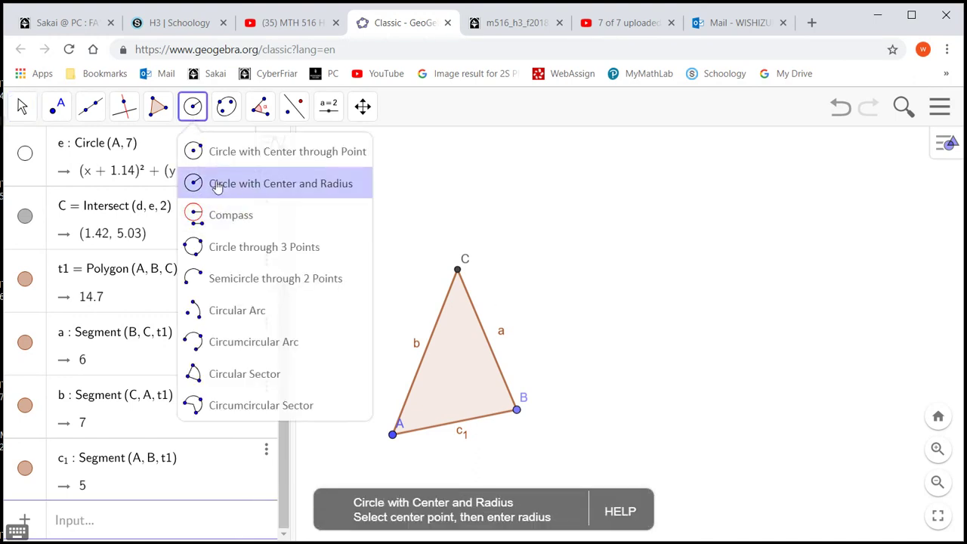
click(691, 348)
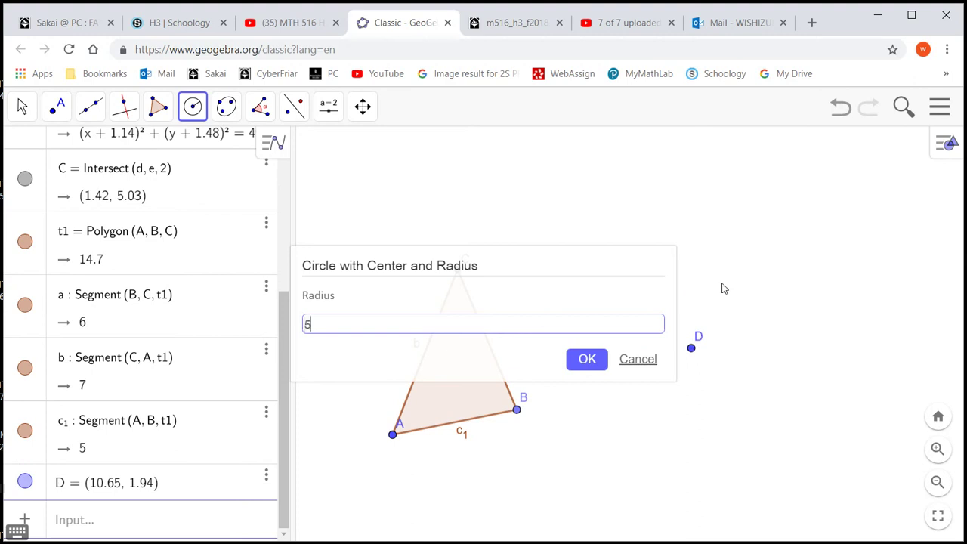
key(Return)
click(57, 106)
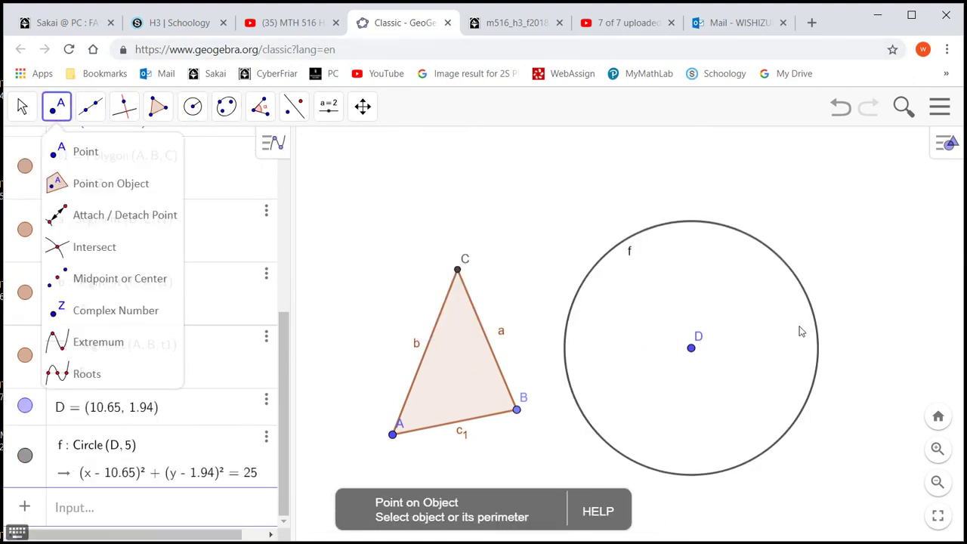
click(818, 345)
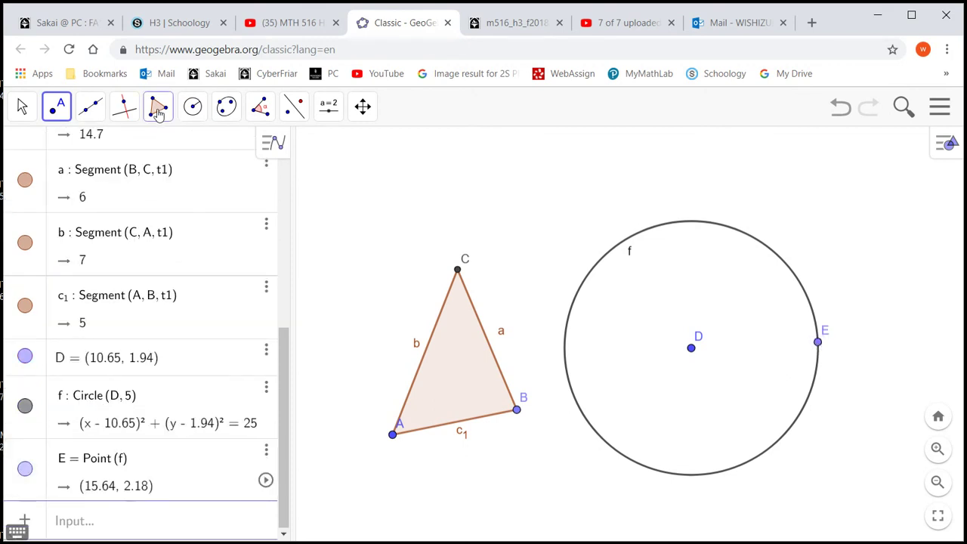
Draw circle g of radius 7 centred at E and circle h of radius 6 centred at D
click(192, 107)
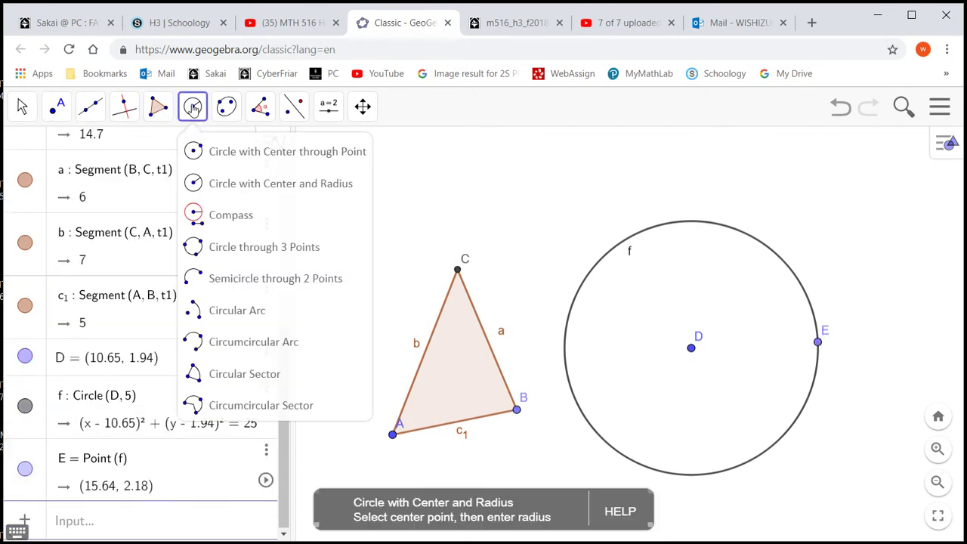
click(219, 184)
click(819, 343)
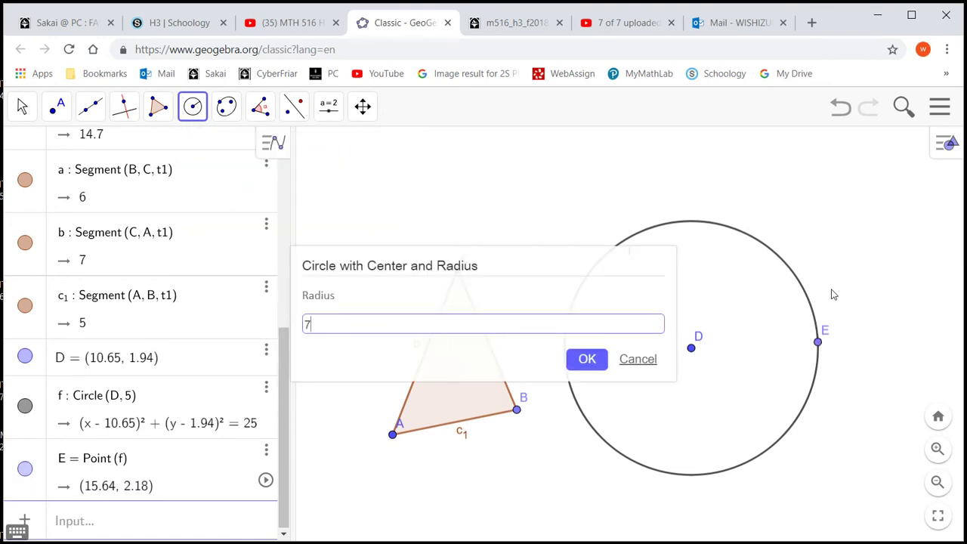
key(Return)
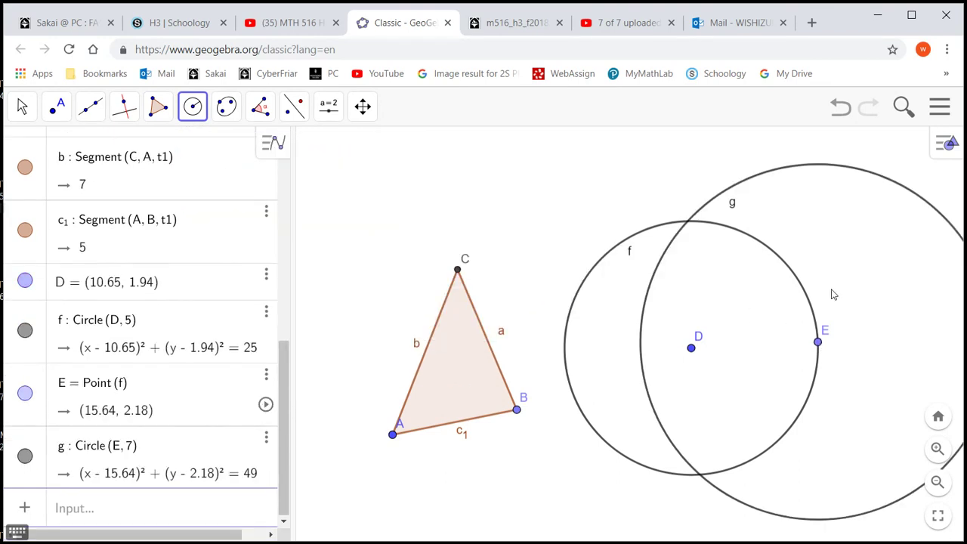
click(692, 349)
key(Return)
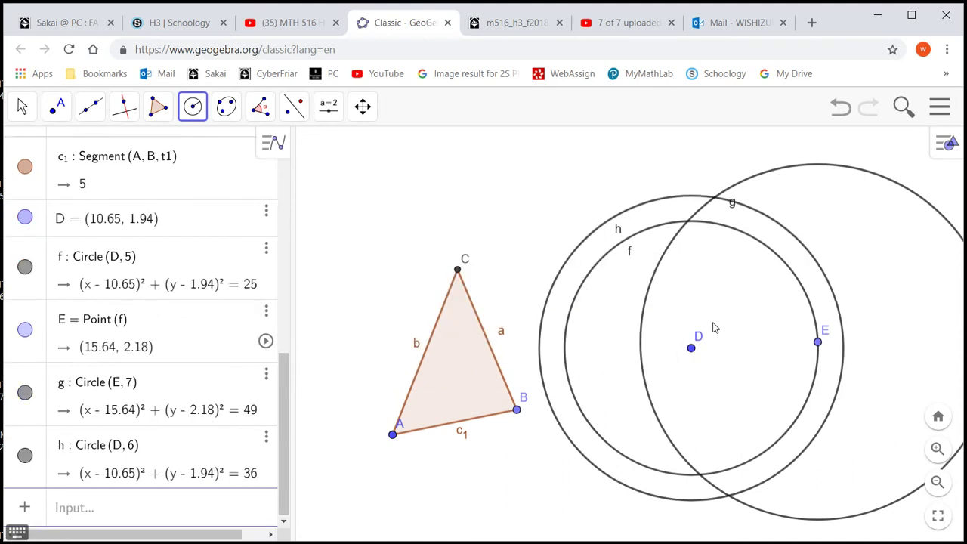
click(62, 110)
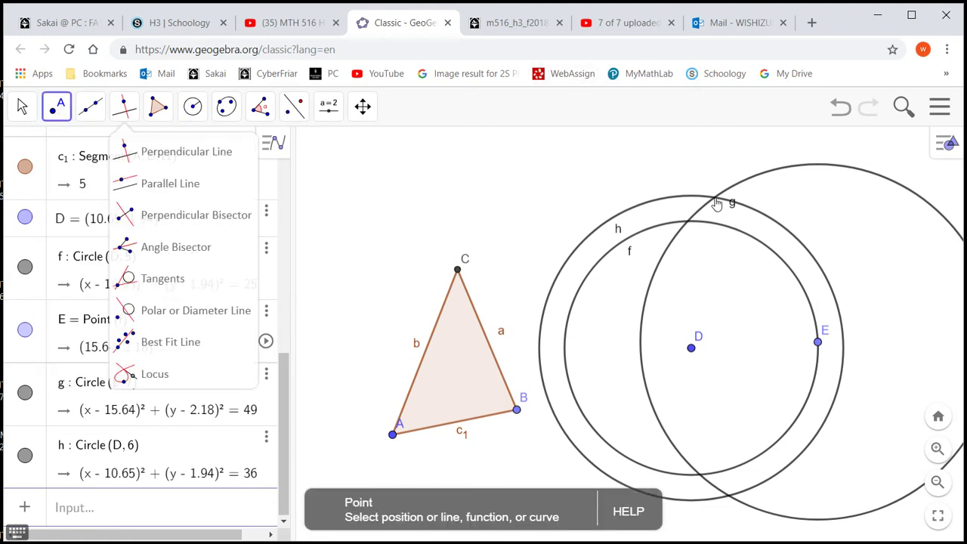
Place point F at the g–h intersection and hide circles g, h and f
click(716, 200)
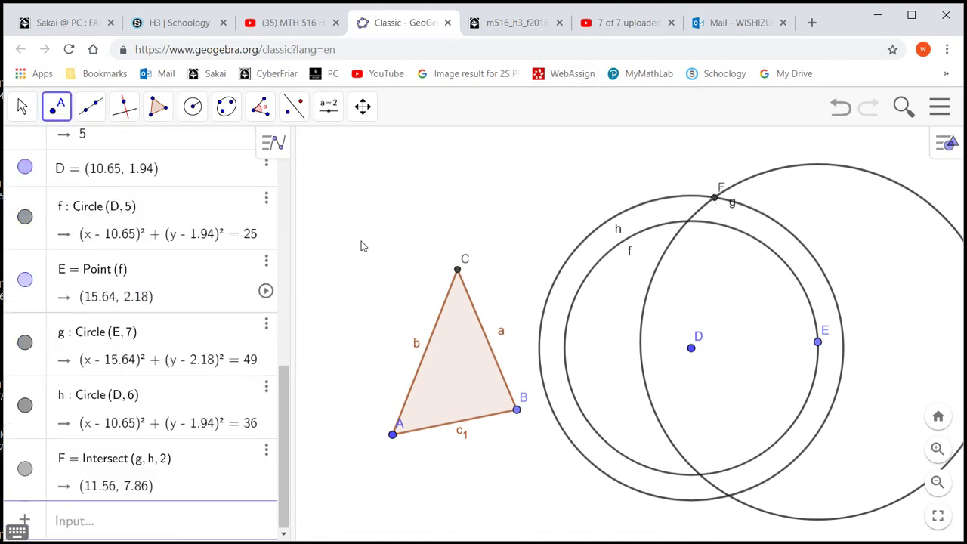
scroll(113, 252, up, 1)
scroll(113, 252, down, 1)
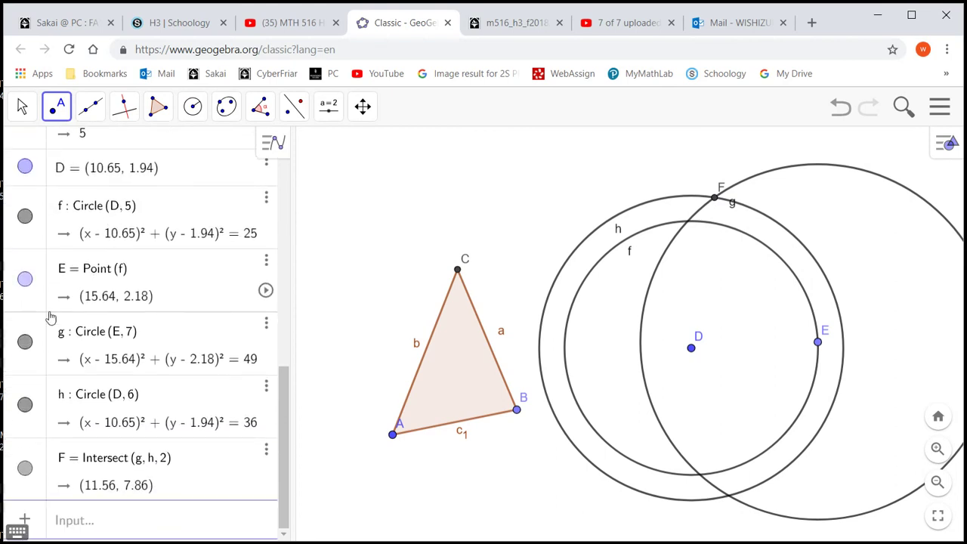
click(25, 342)
click(26, 405)
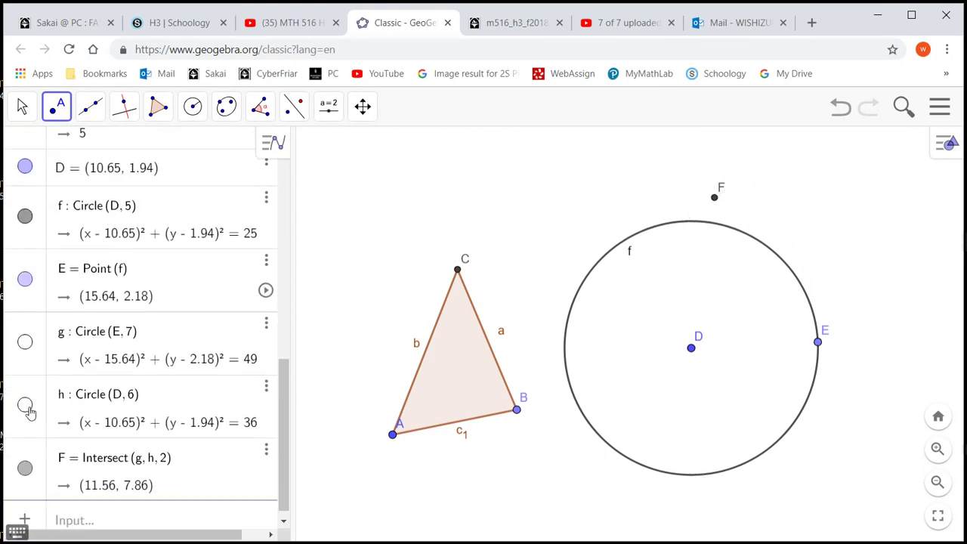
click(25, 217)
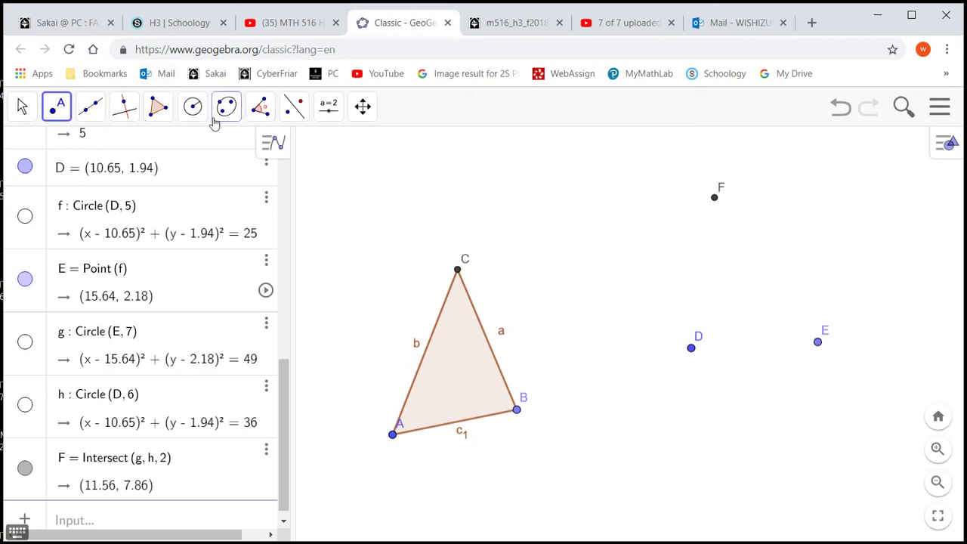
Draw polygon DEF through vertices D, E and F, closing back at D
click(161, 112)
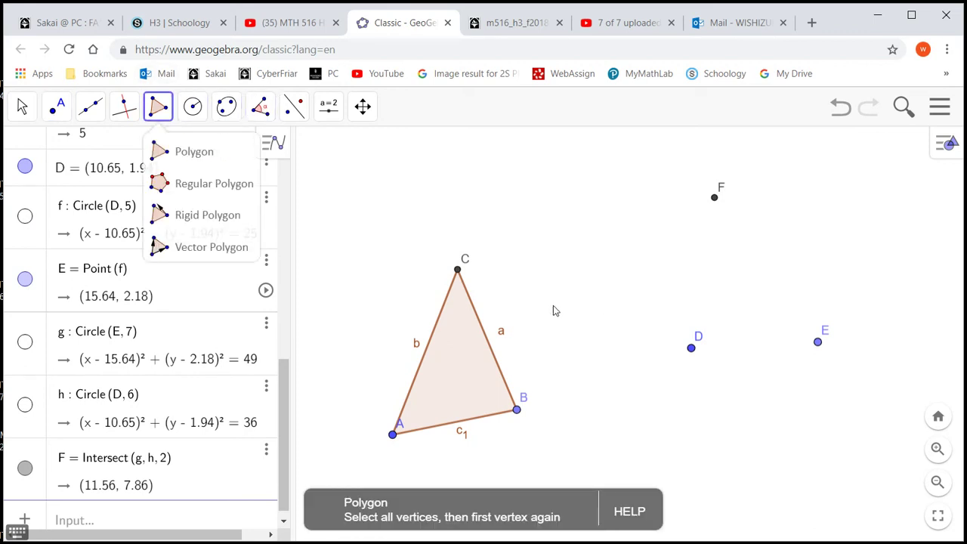
click(691, 350)
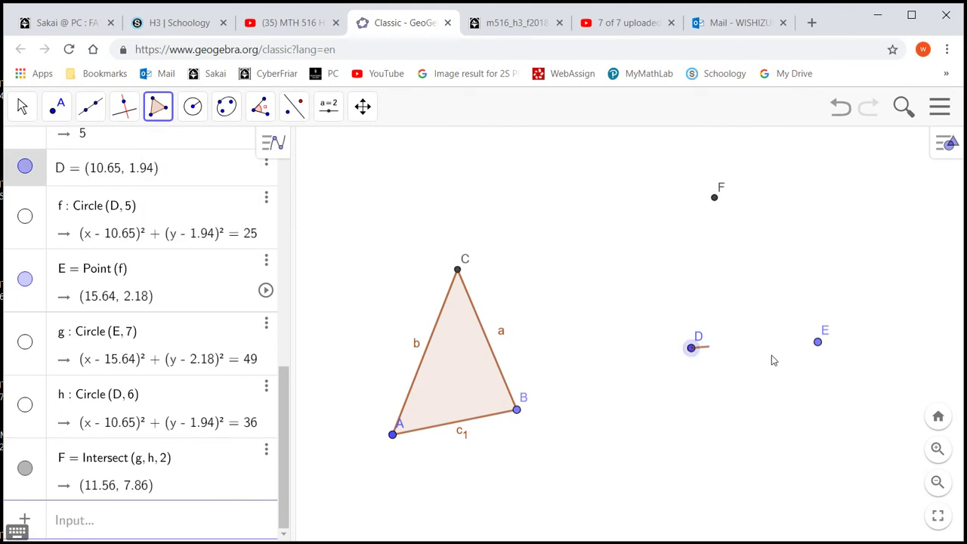
click(817, 345)
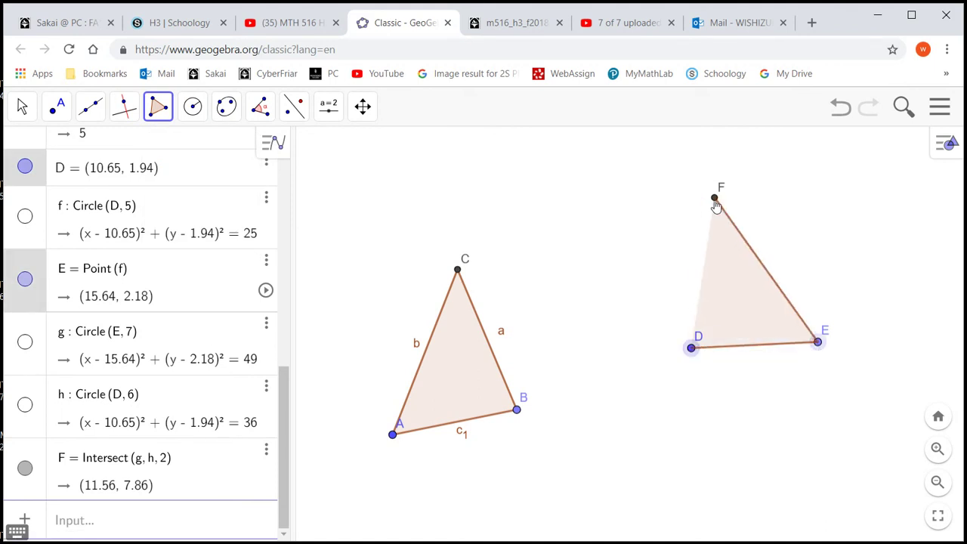
click(715, 201)
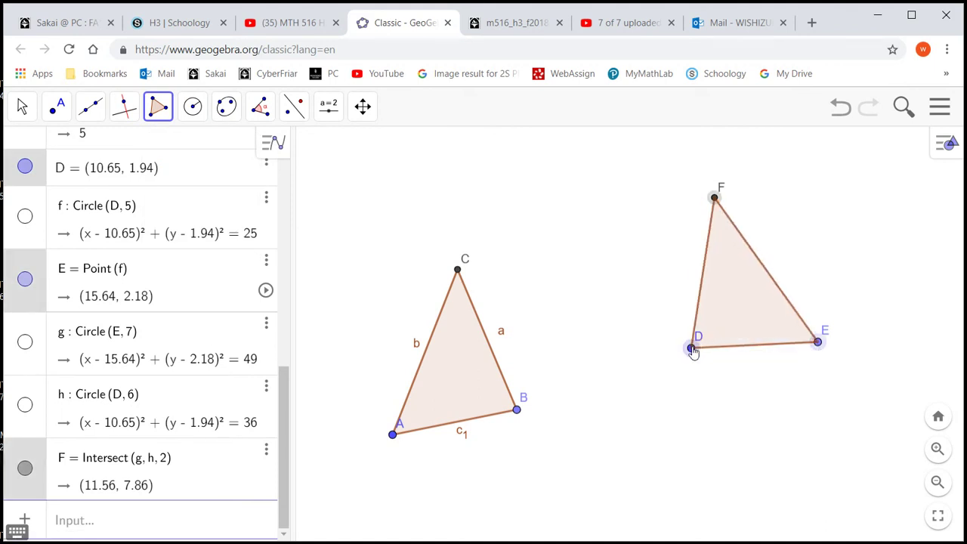
click(691, 349)
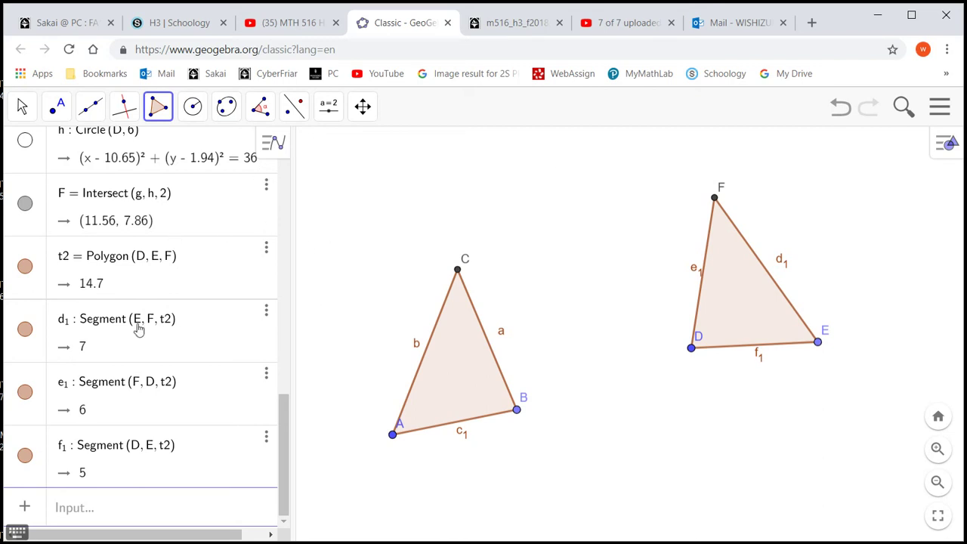
Hide the labels of segments d1 and e1, and turn on tracing for segment f1
right_click(96, 326)
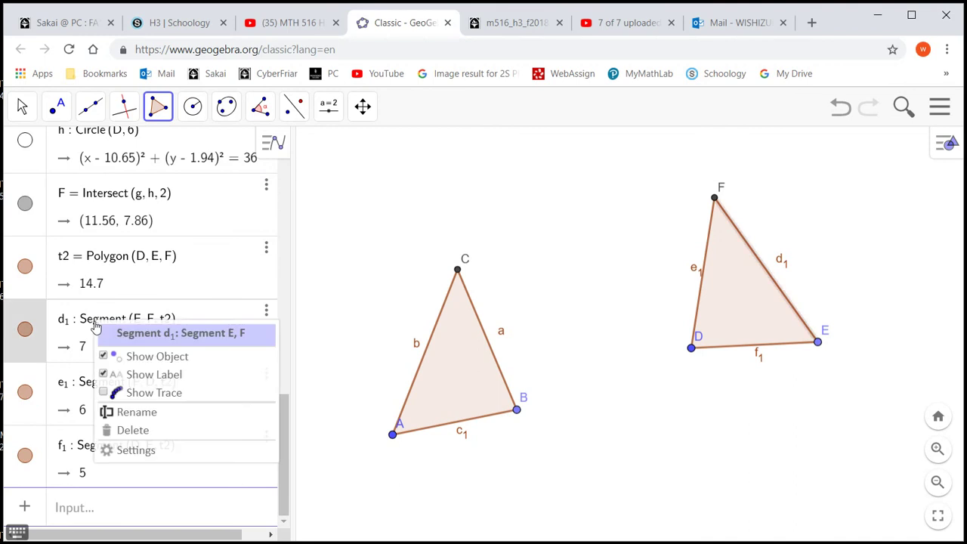
click(130, 377)
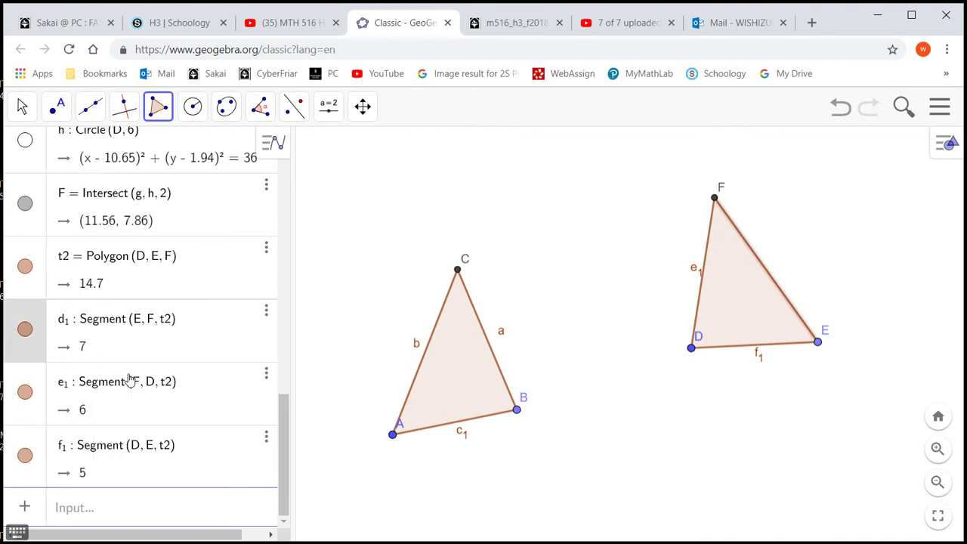
right_click(92, 395)
click(123, 442)
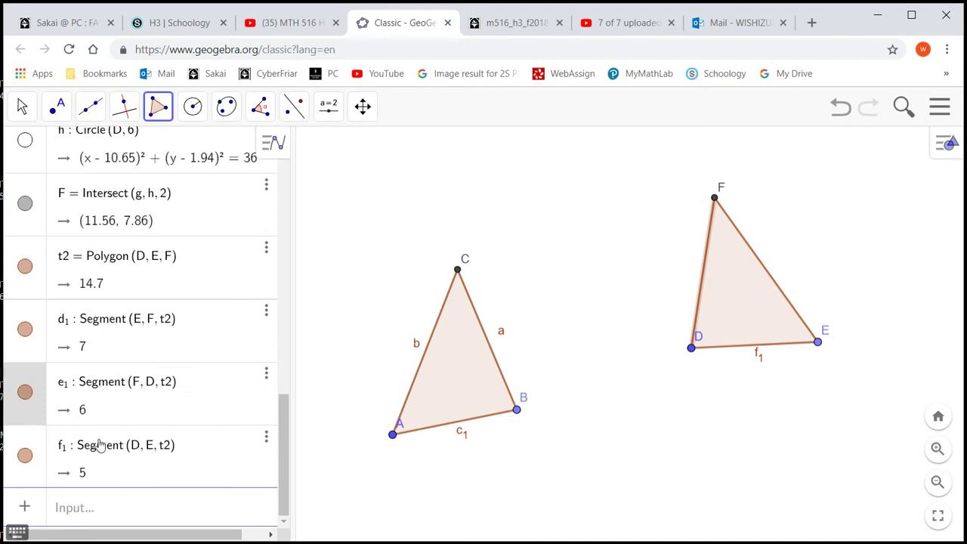
right_click(99, 446)
click(147, 470)
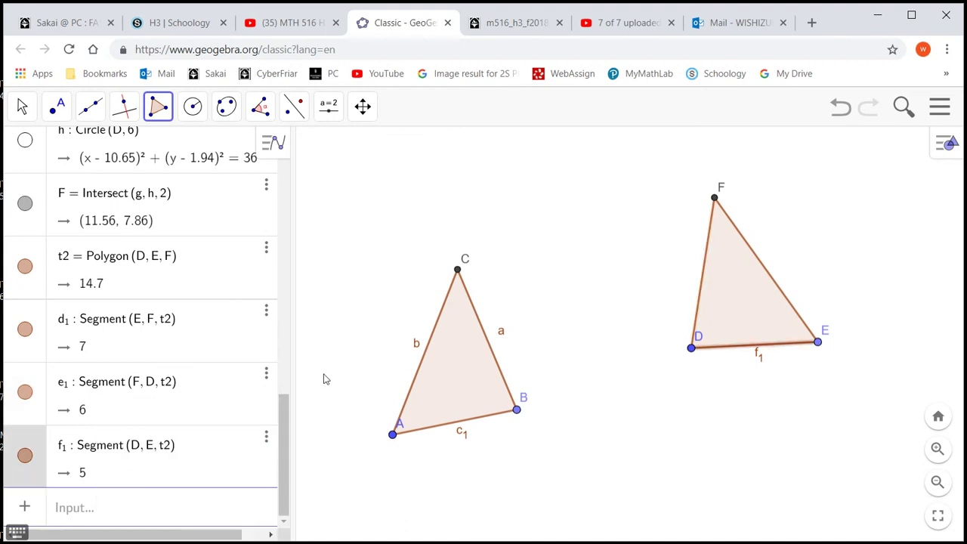
Hide the labels of segments a, b and c1 on triangle ABC
scroll(187, 306, up, 3)
scroll(188, 305, up, 2)
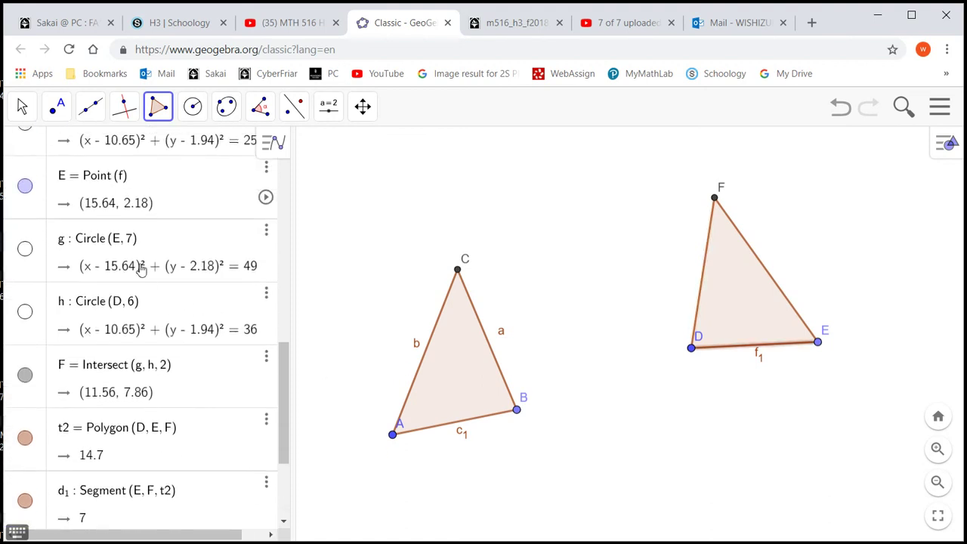
scroll(141, 270, up, 1)
scroll(141, 269, up, 3)
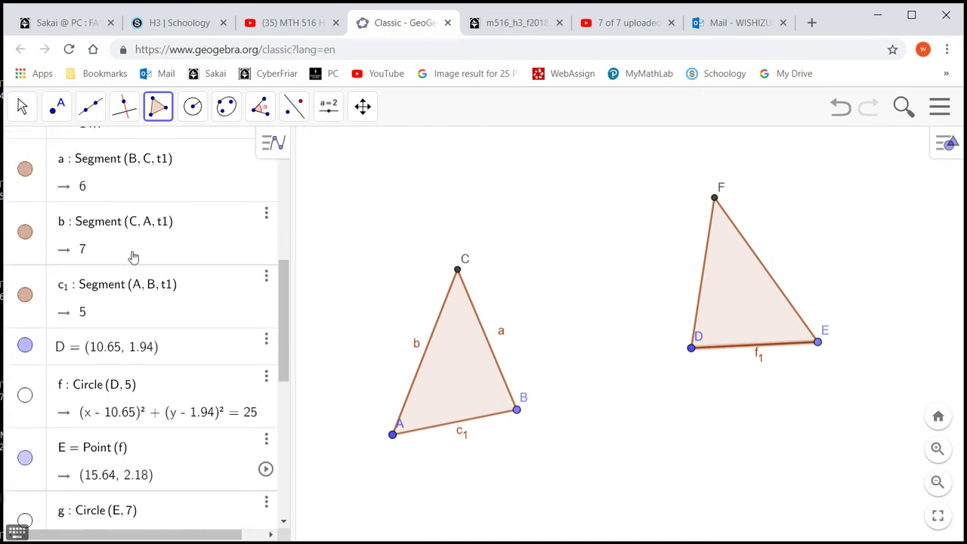
right_click(101, 162)
click(128, 211)
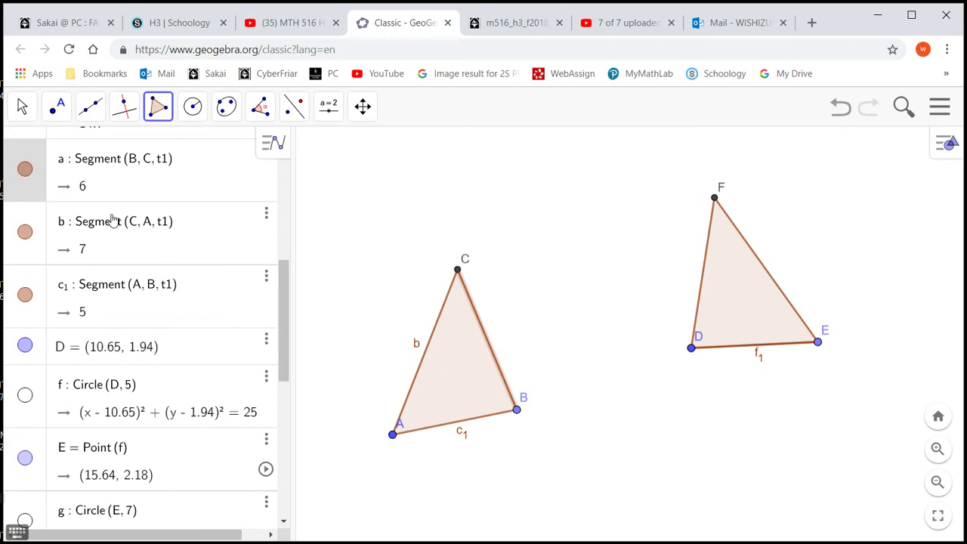
right_click(117, 219)
click(133, 266)
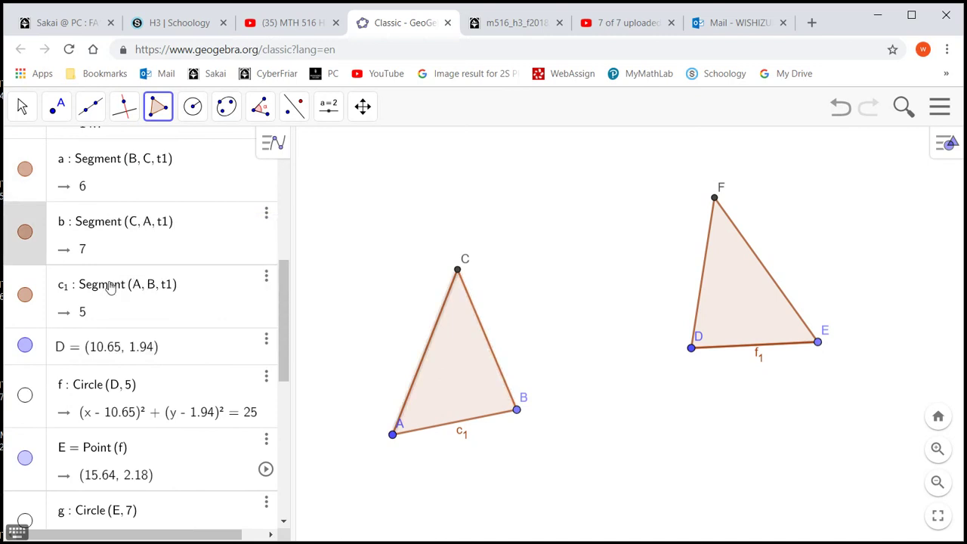
right_click(113, 285)
click(134, 335)
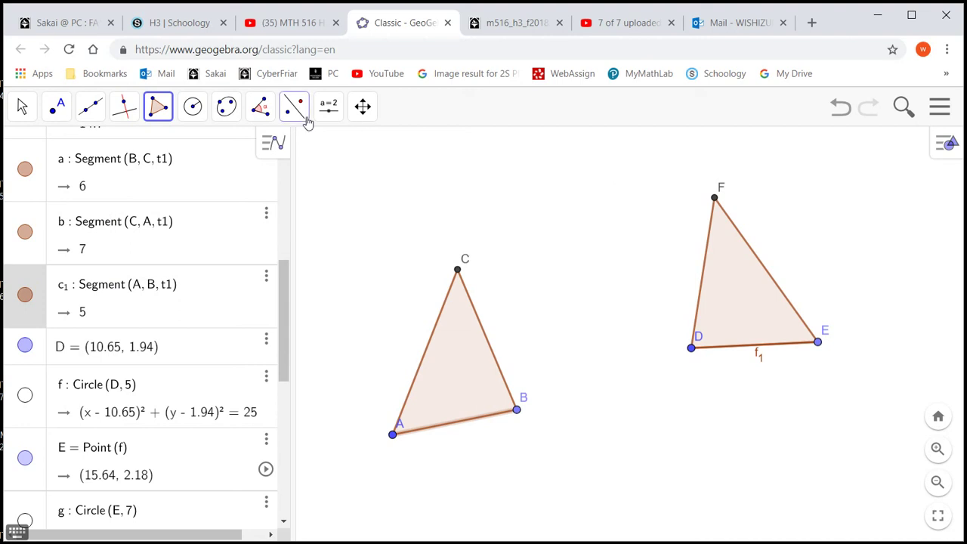
Construct line i, the perpendicular bisector of points C and F
click(125, 118)
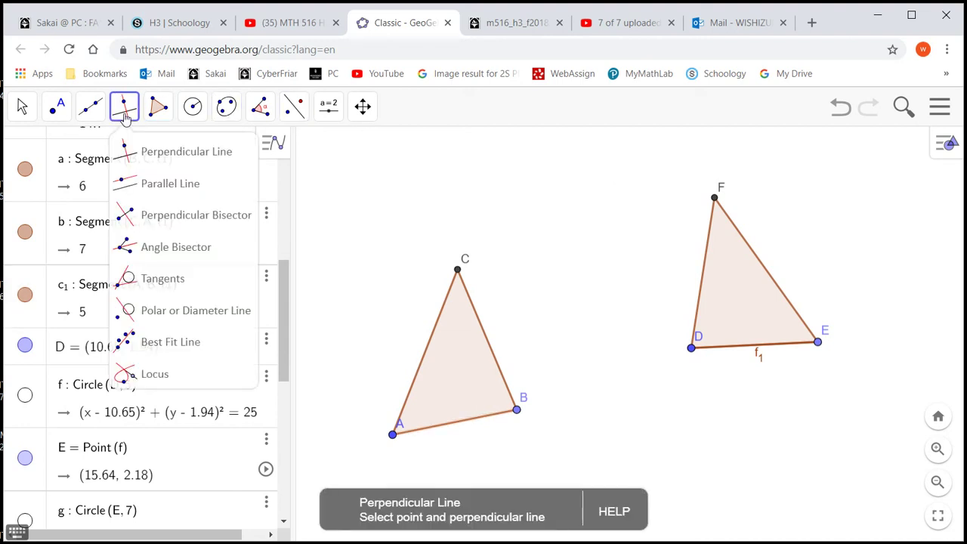
click(170, 223)
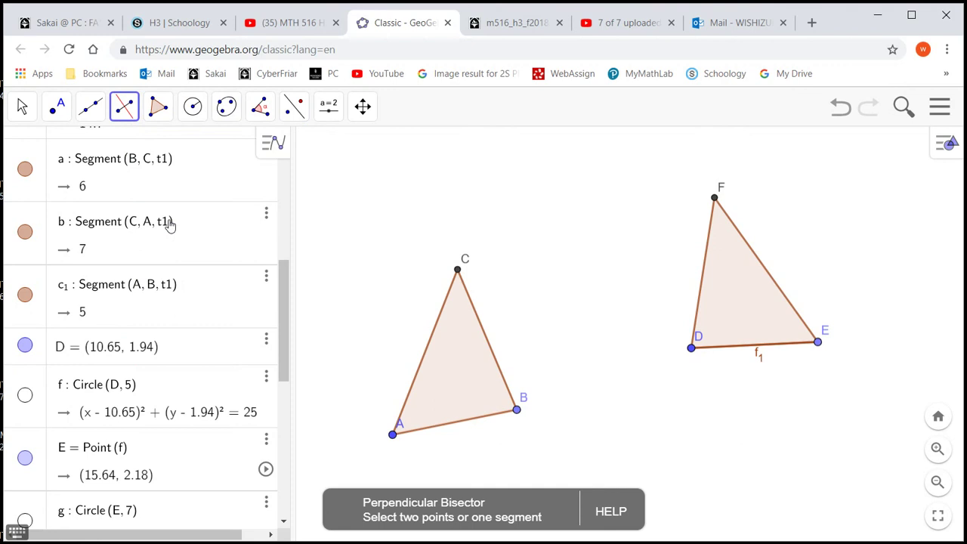
click(458, 270)
click(712, 200)
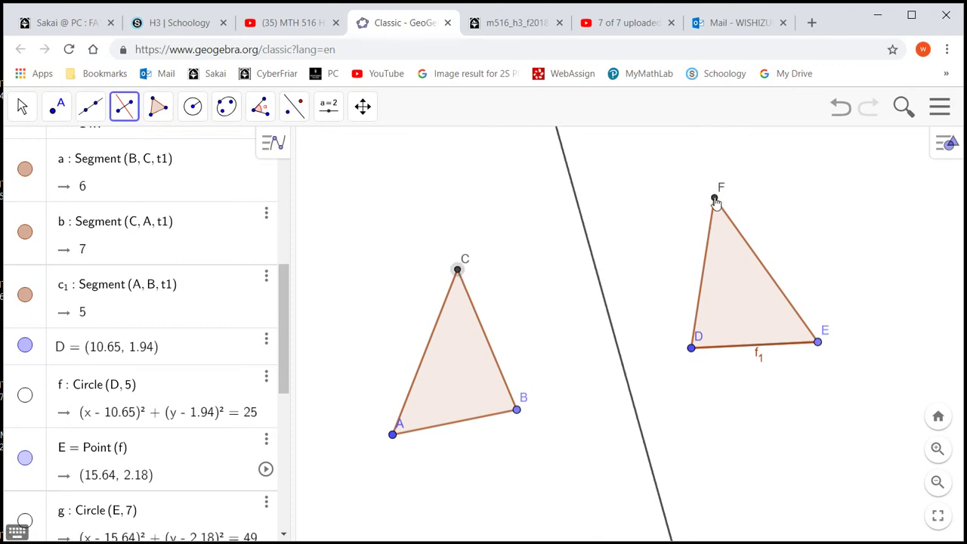
Reflect triangle DEF across line i to get triangle D'E'F'
click(294, 107)
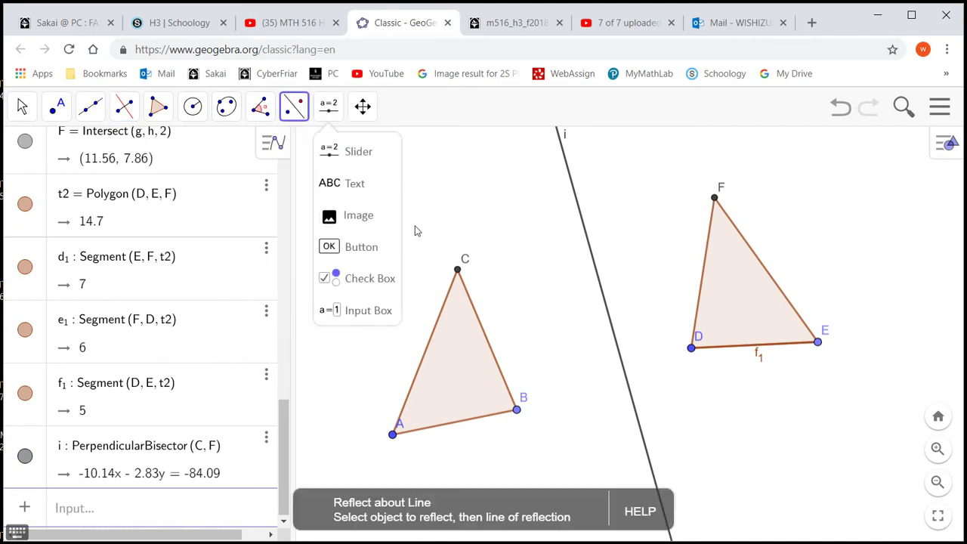
click(735, 278)
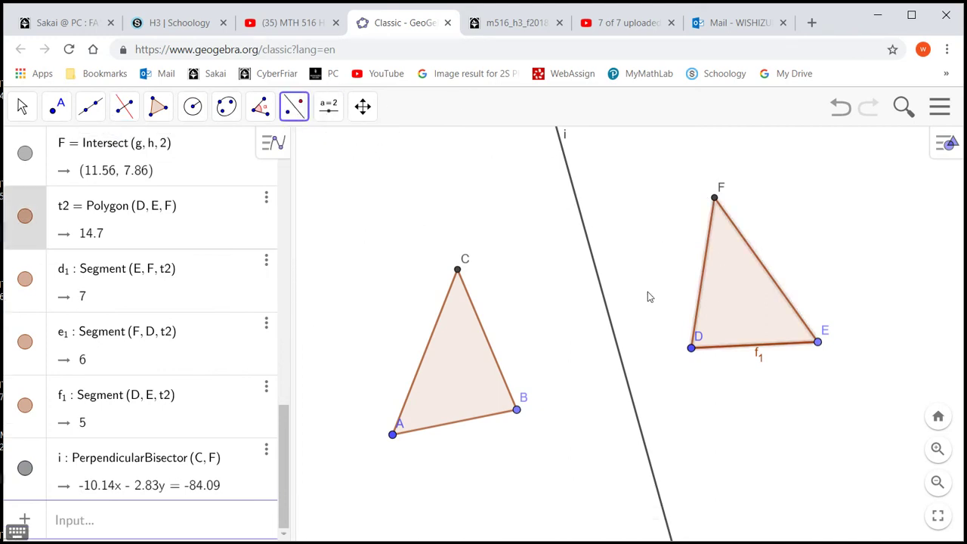
click(600, 288)
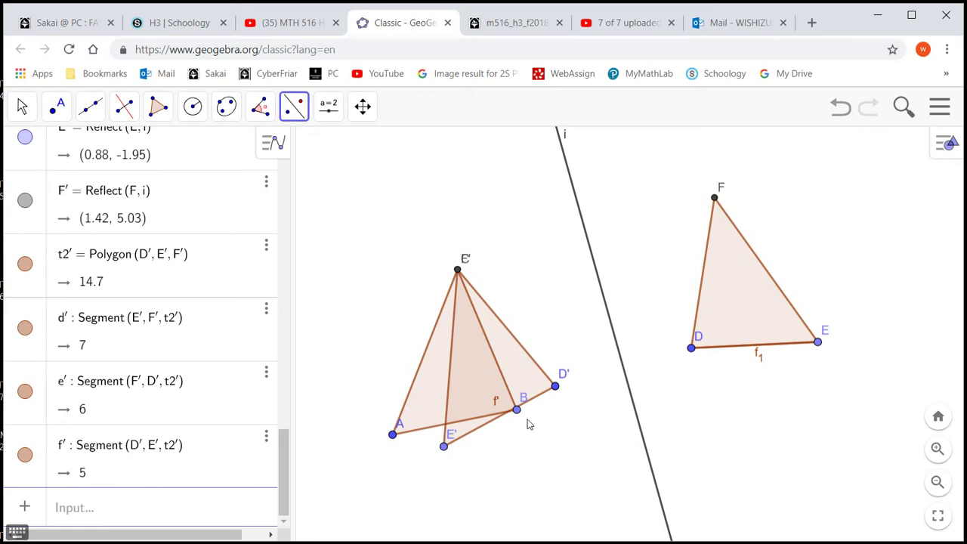
Construct line j, the perpendicular bisector of points B and D'
click(128, 115)
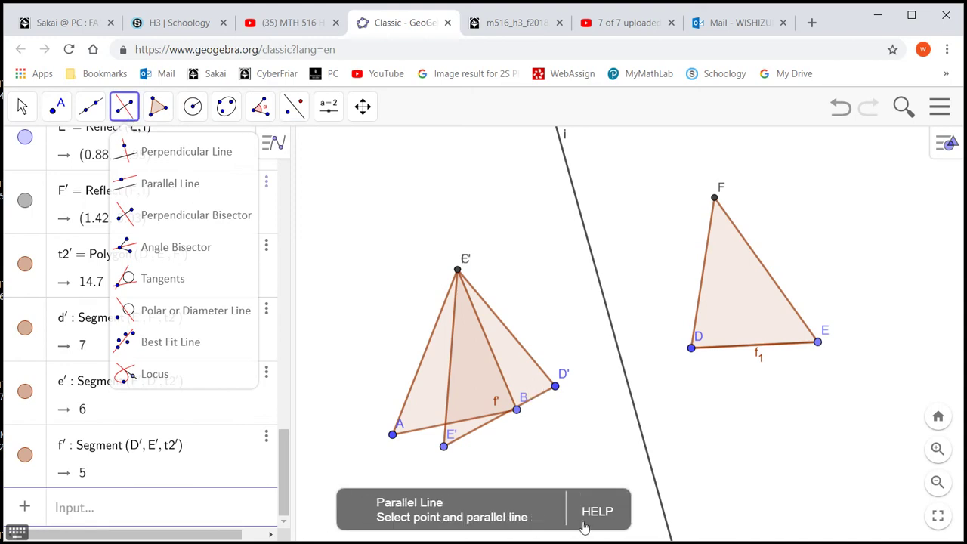
click(517, 410)
click(555, 388)
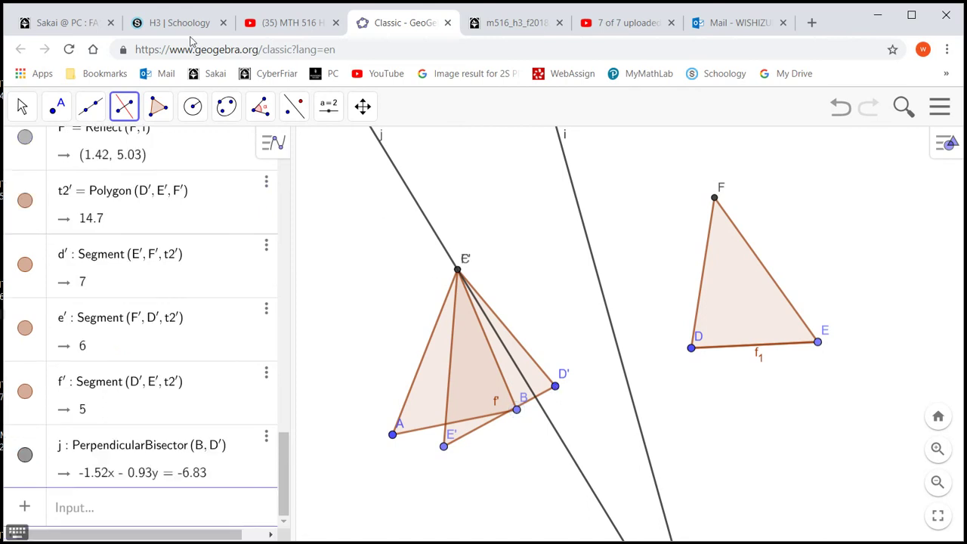
Try reflecting the triangle across segment c1, then undo that reflection
click(294, 105)
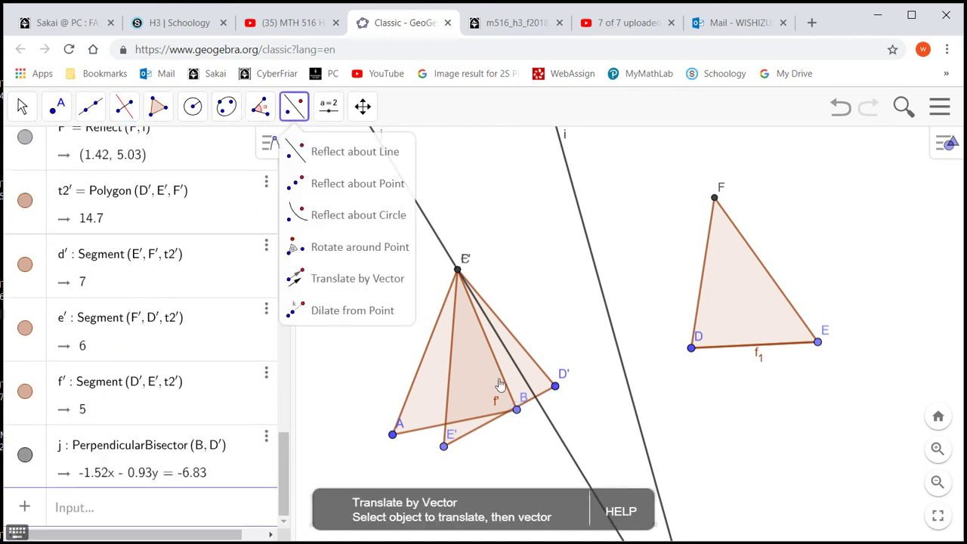
click(459, 436)
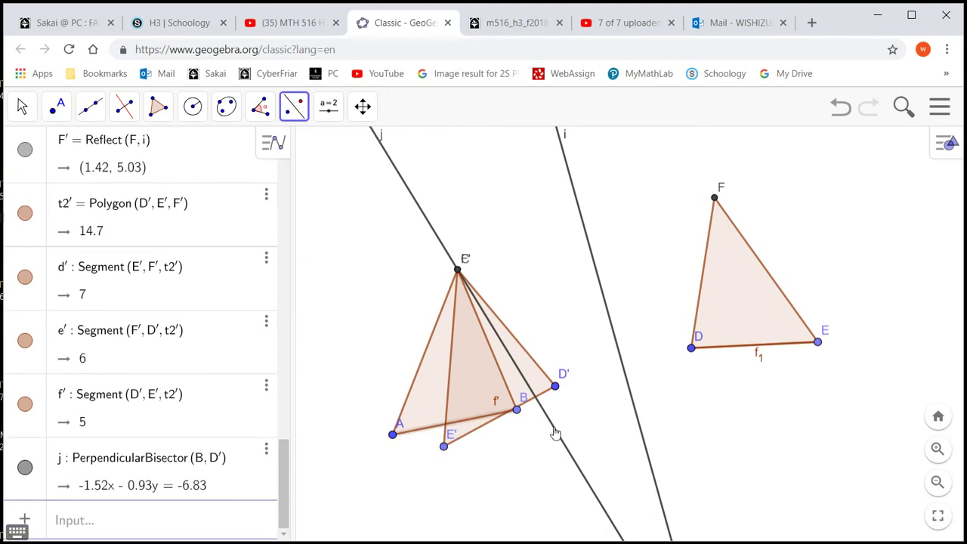
click(518, 387)
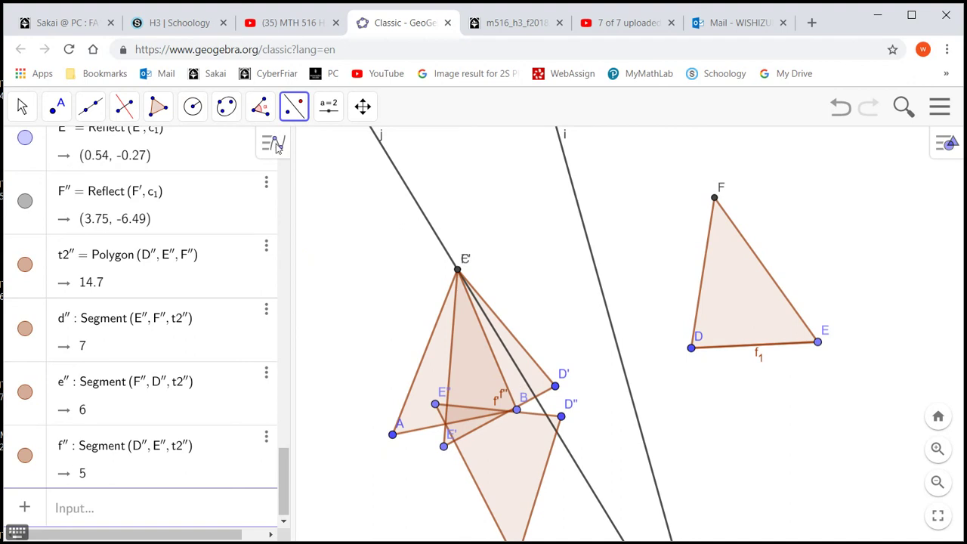
click(839, 105)
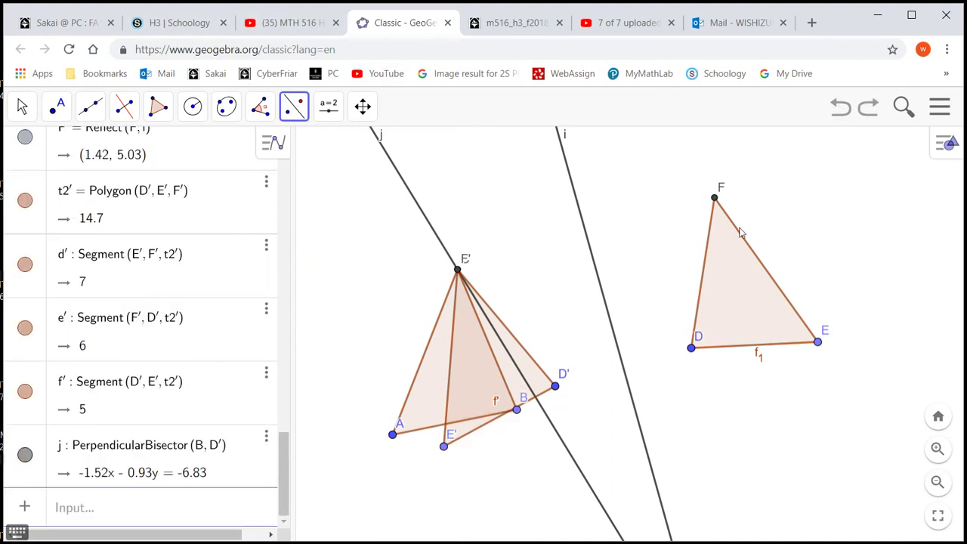
Undo line j and construct the perpendicular bisector of A and E' instead
click(840, 106)
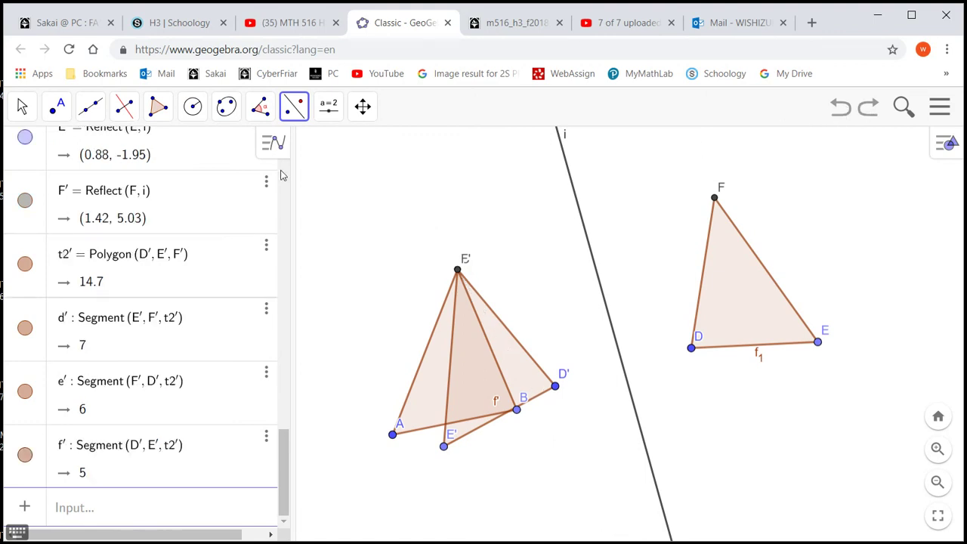
click(129, 112)
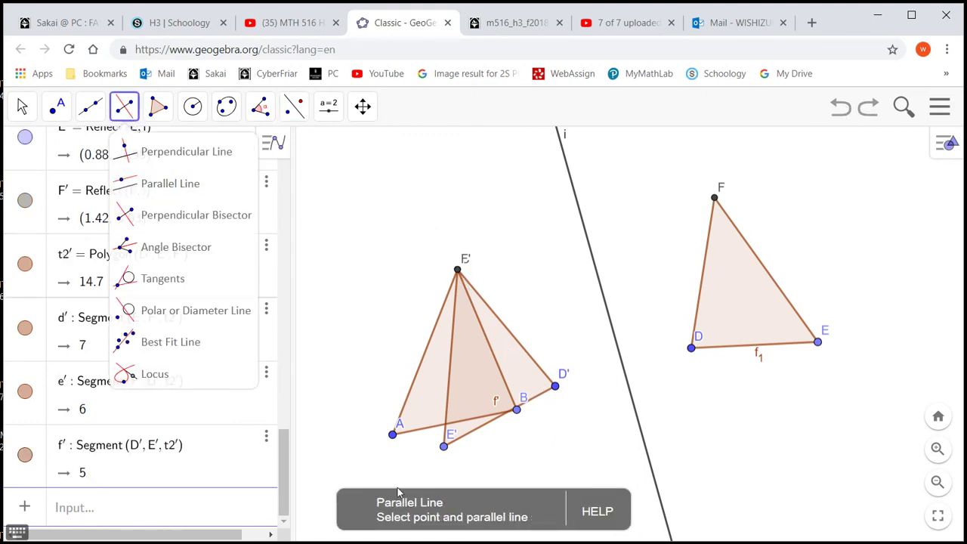
click(392, 435)
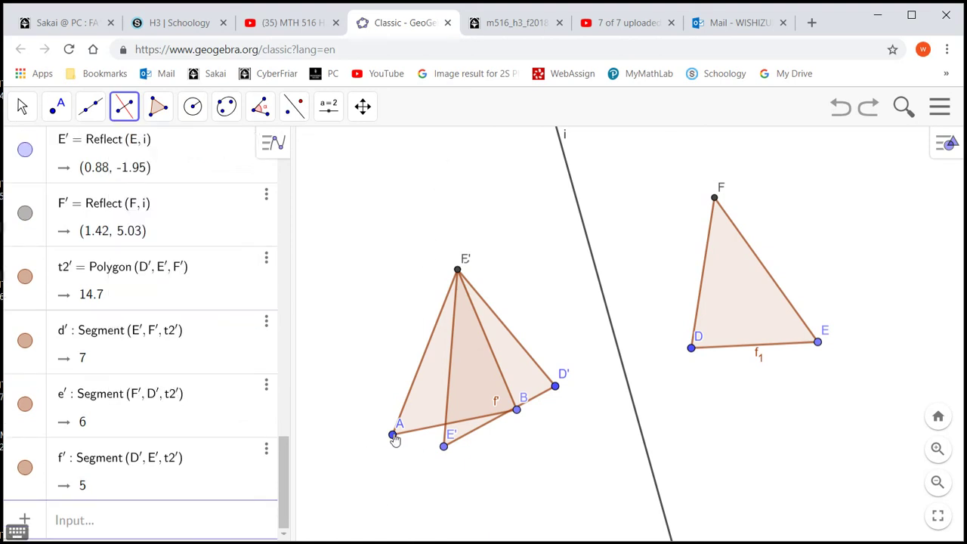
click(444, 447)
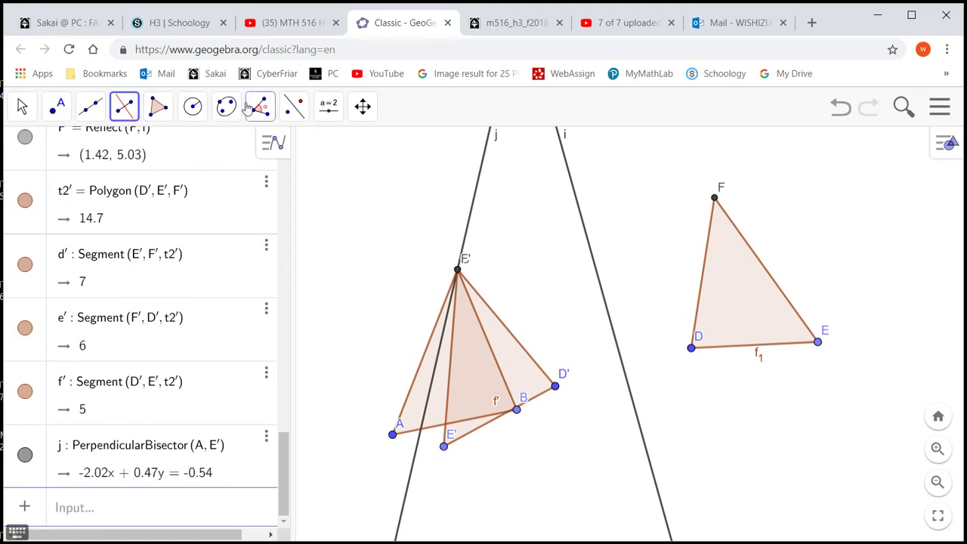
Reflect triangle D'E'F' across the new line j to get D''E''F''
click(291, 106)
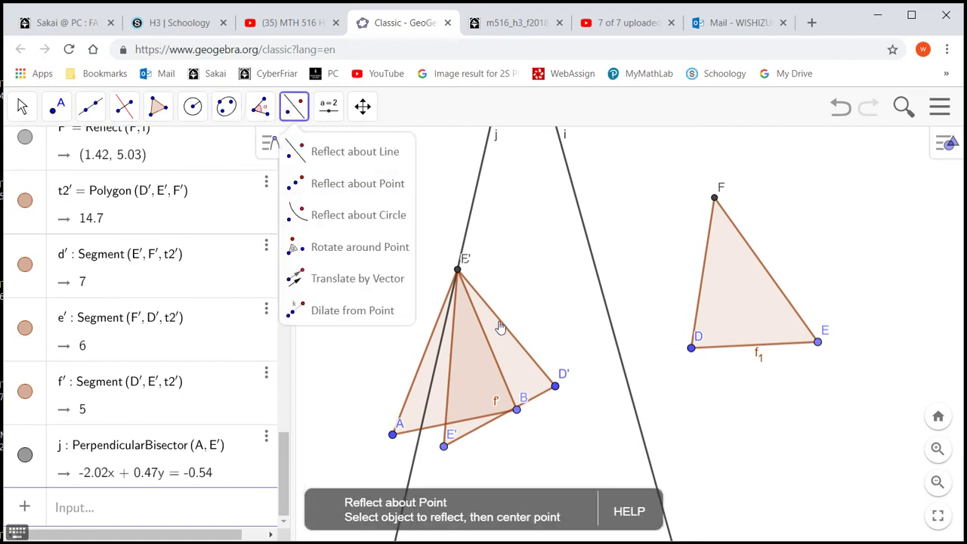
click(508, 352)
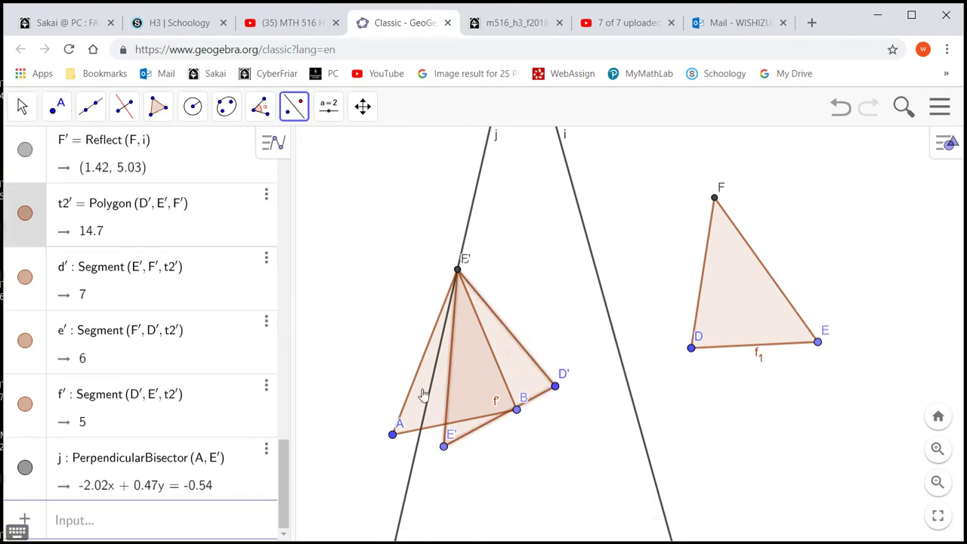
click(416, 458)
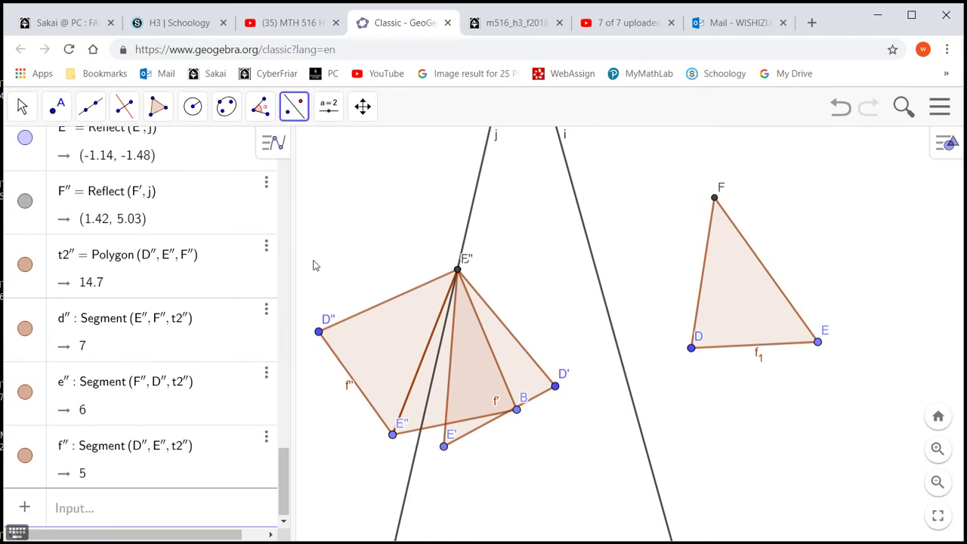
Construct line k, the perpendicular bisector of D'' and B
click(120, 112)
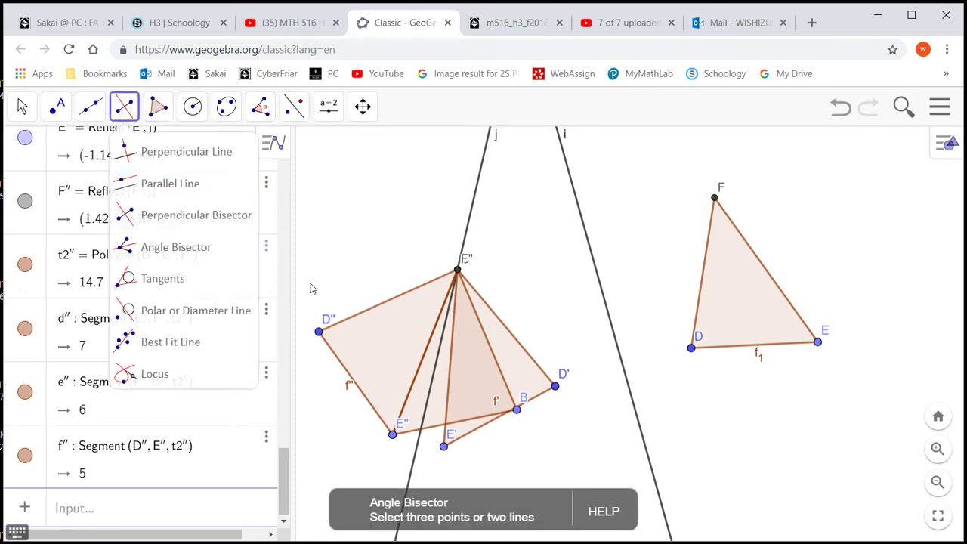
click(318, 332)
click(457, 270)
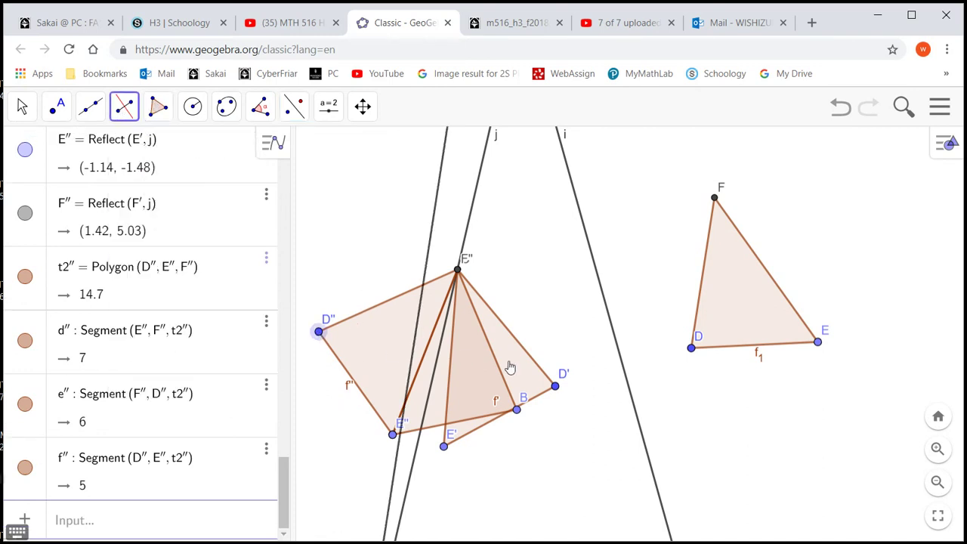
click(516, 411)
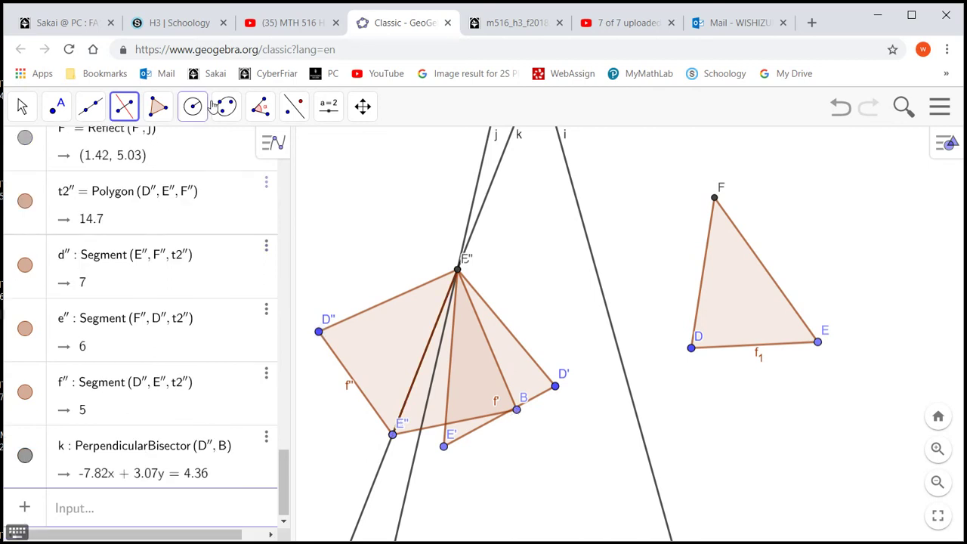
Reflect triangle D''E''F'' across line k, giving D'''E'''F''' over A and B
click(295, 112)
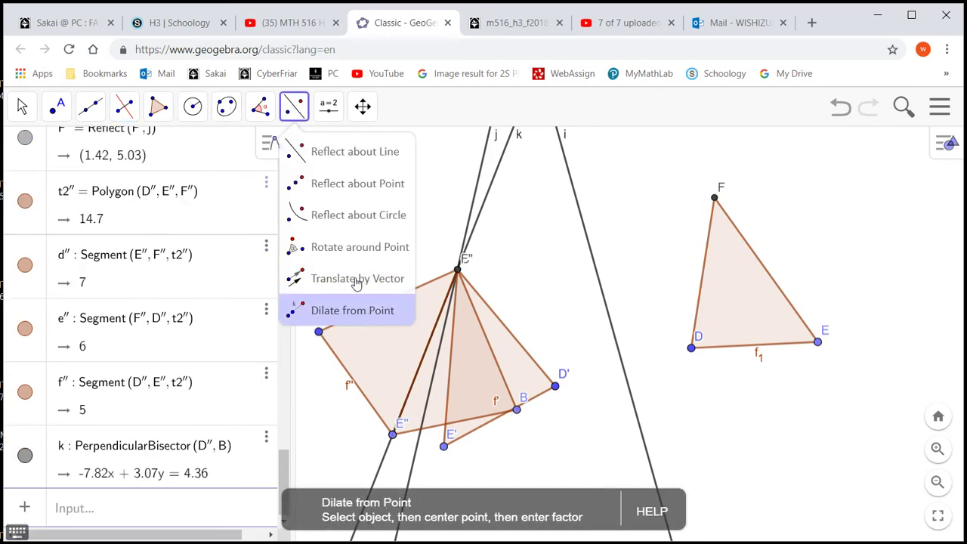
click(337, 162)
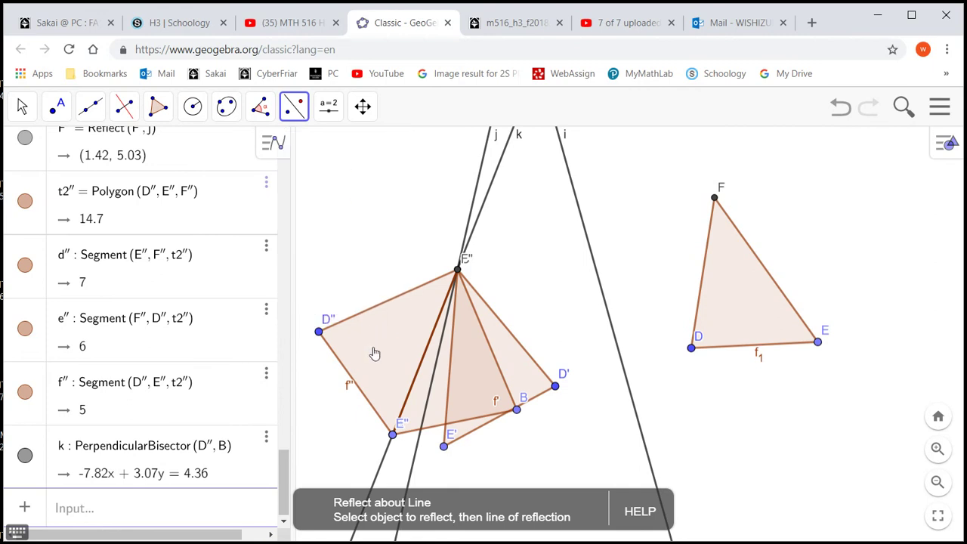
click(374, 352)
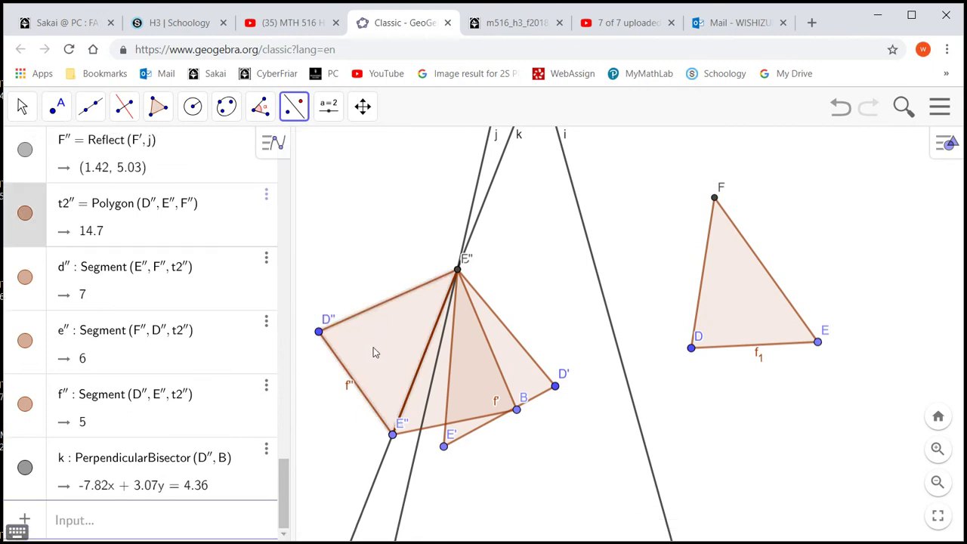
click(379, 484)
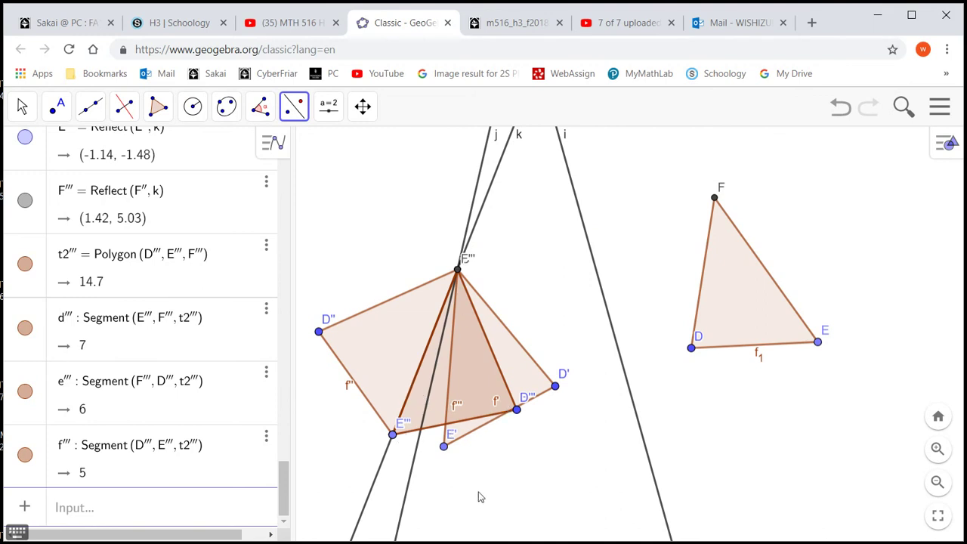
scroll(623, 325, down, 5)
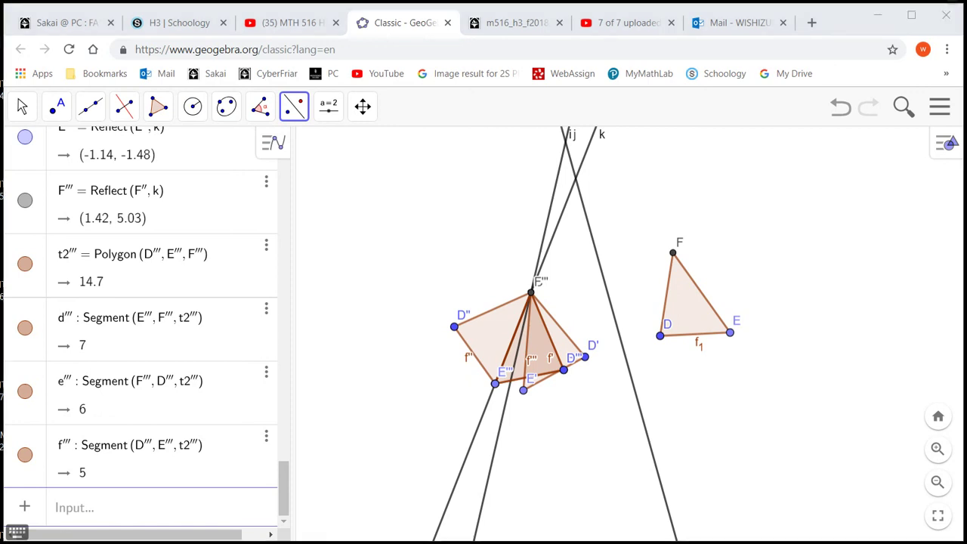
click(467, 32)
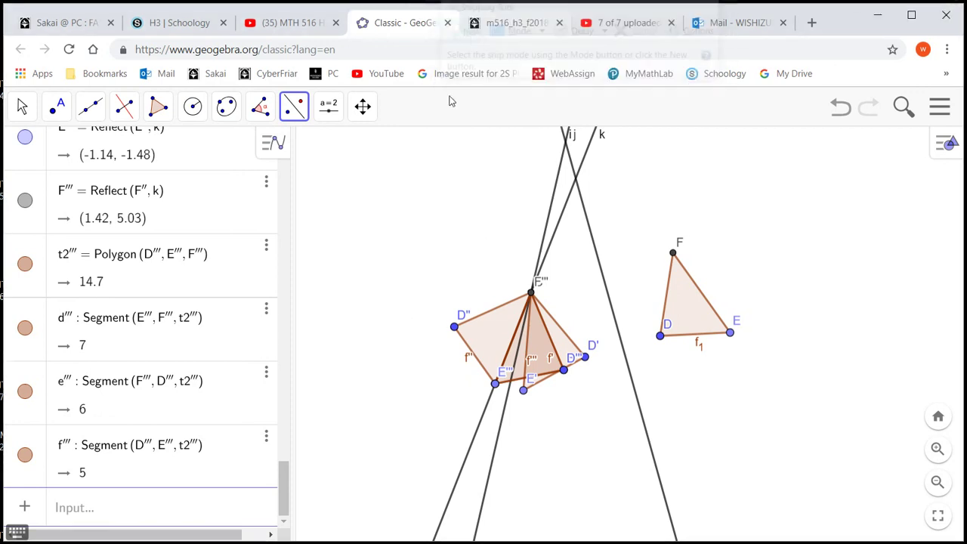
Snip the three-reflection figure, save it to the Desktop as p10b.JPG, and close the capture
drag(396, 210, 783, 446)
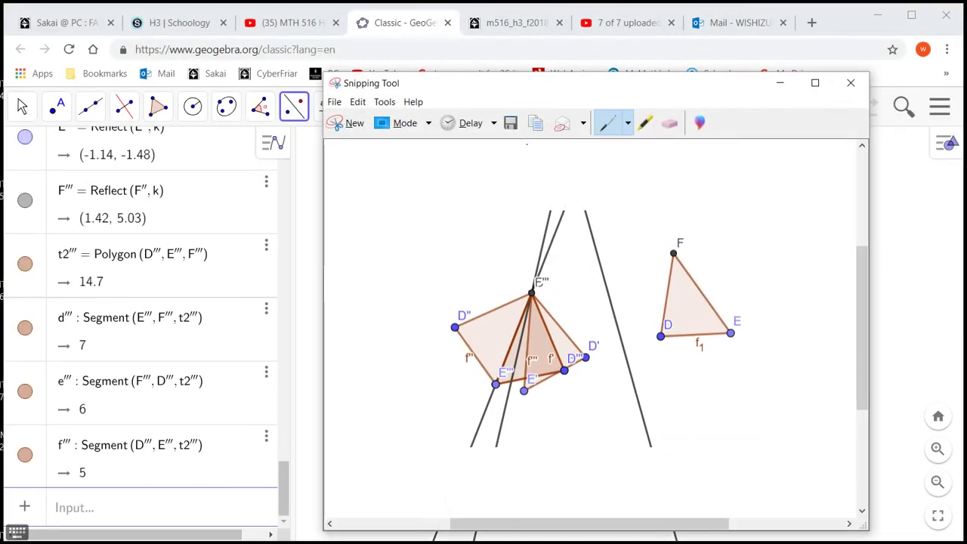
click(334, 103)
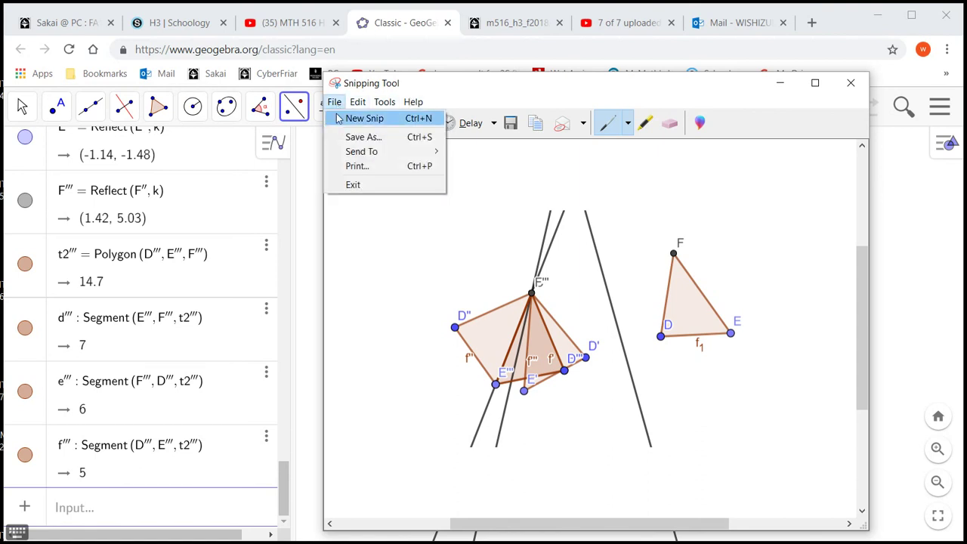
click(357, 136)
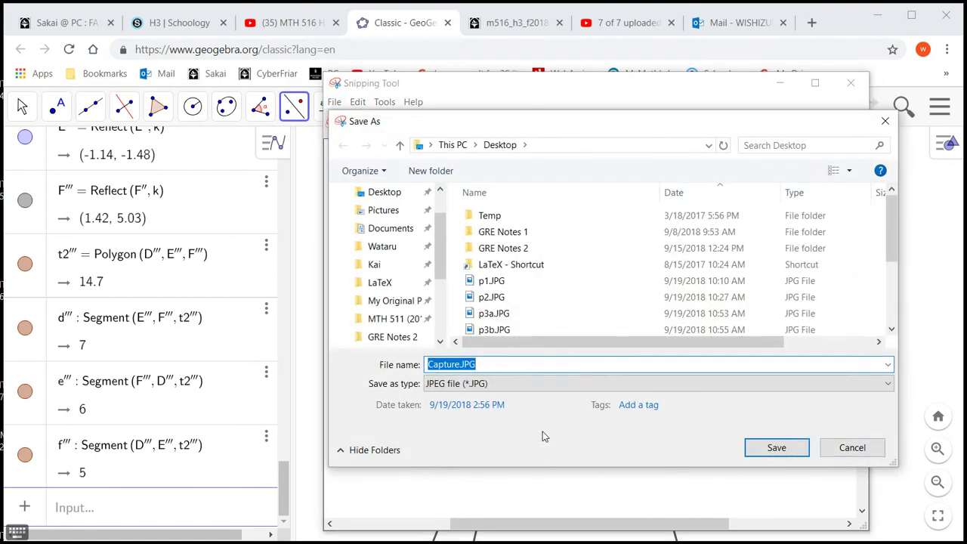
text(p10)
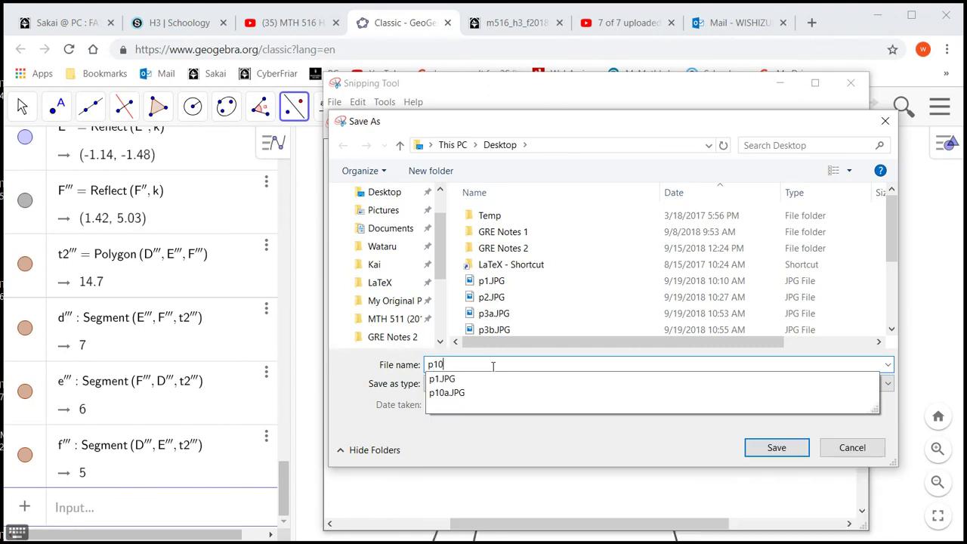
text(b)
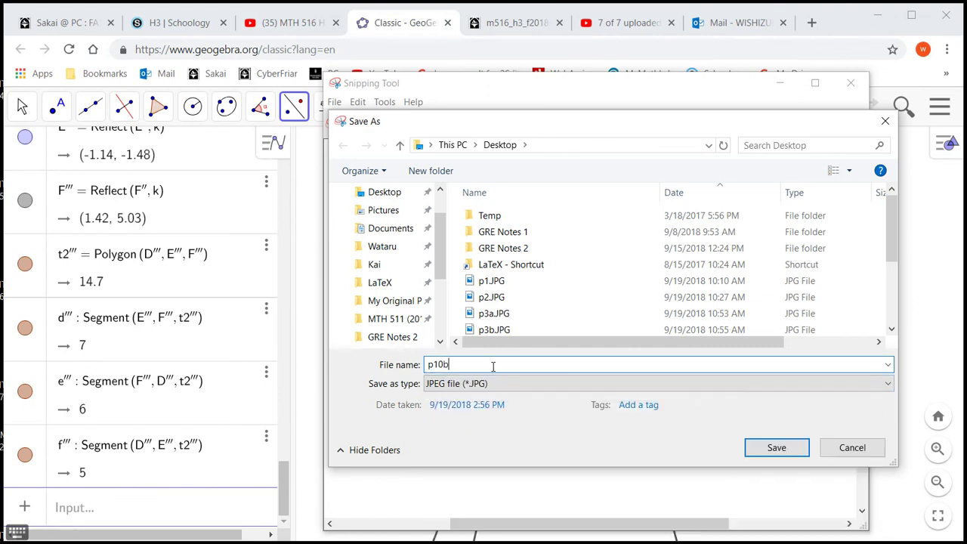
click(777, 447)
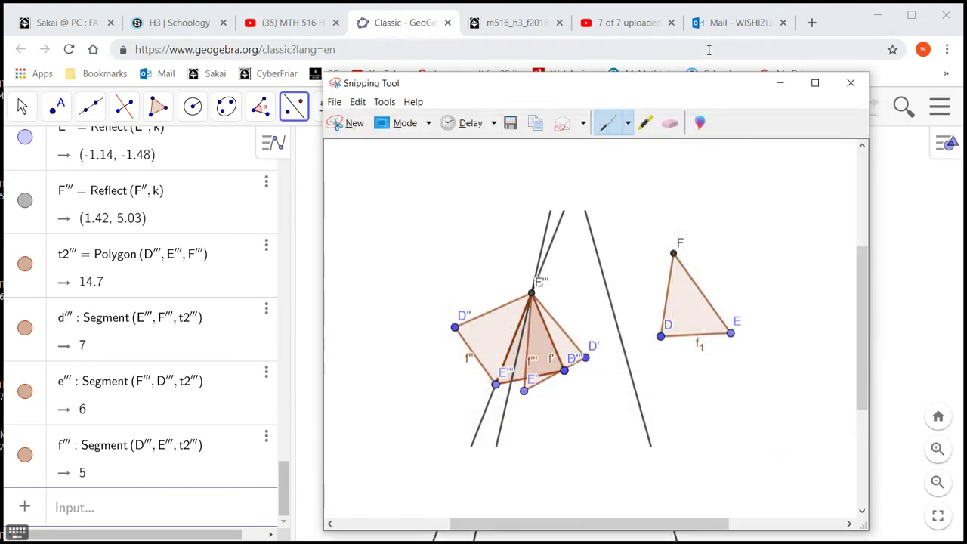
click(850, 82)
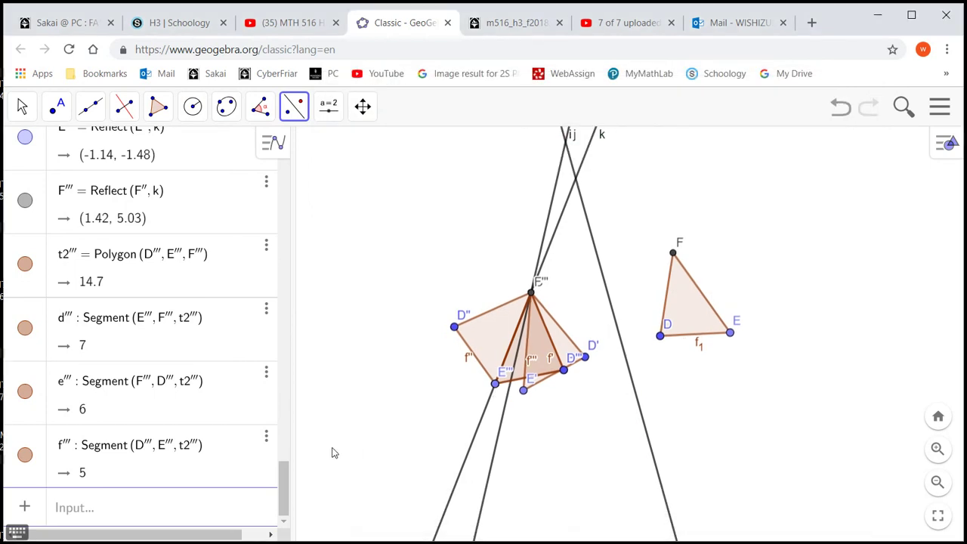